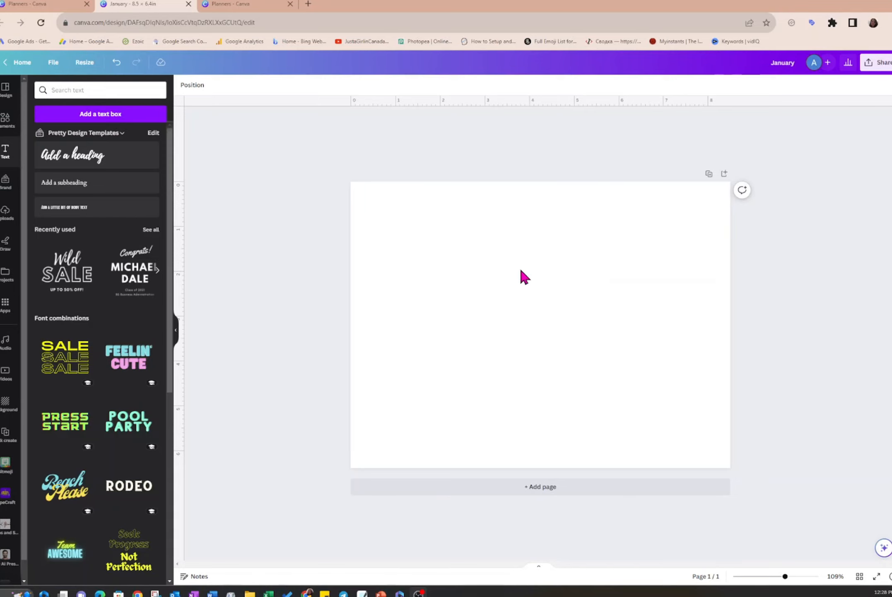
- Add a heading near the page's upper-left corner and replace its text with "January"
click(111, 165)
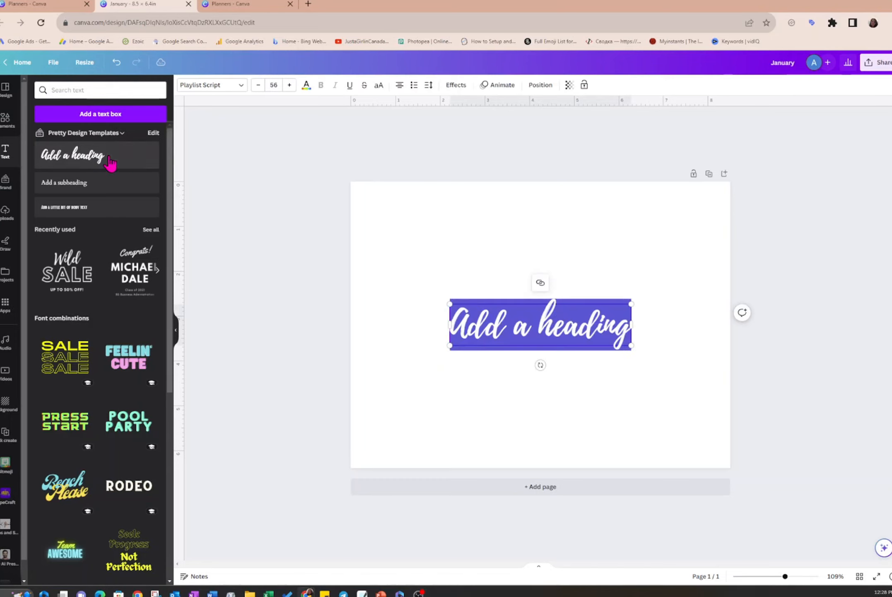
drag(496, 349, 412, 248)
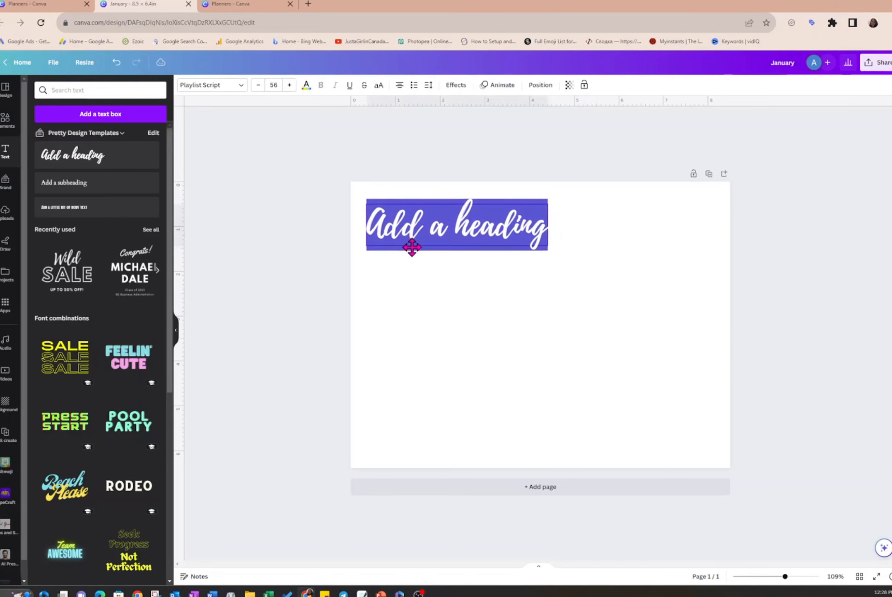
double_click(480, 229)
key(ctrl+a)
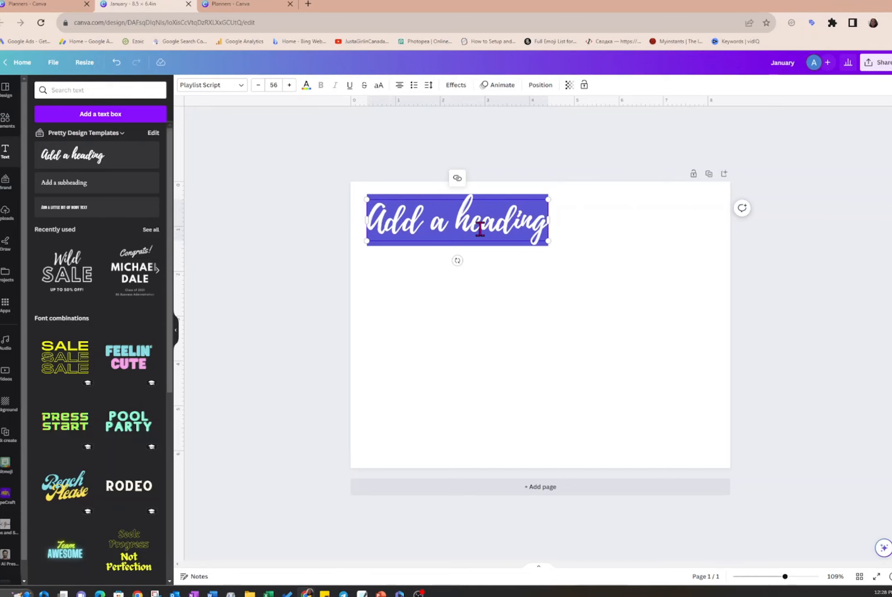
text(January)
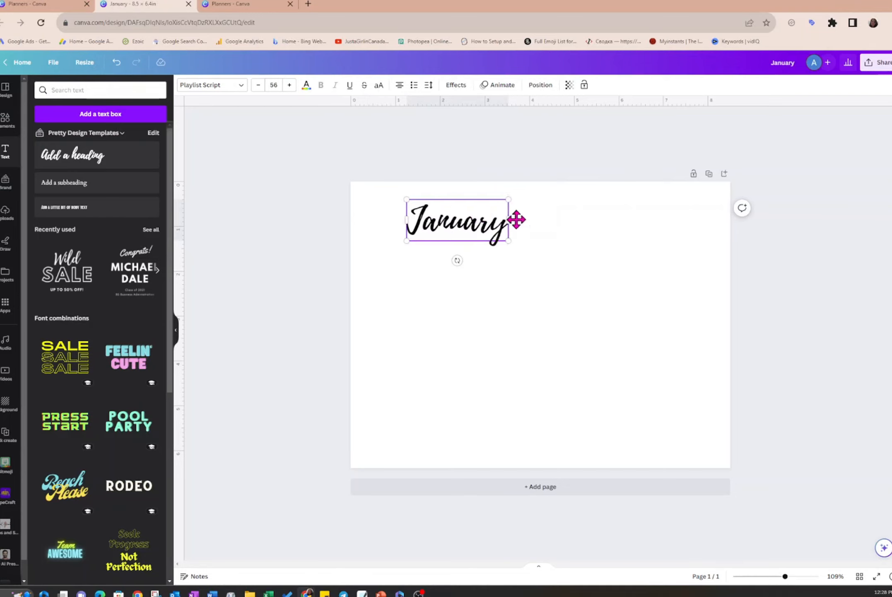
- Left-align the "January" heading's text and move the heading to the page's left margin
click(399, 86)
click(399, 86)
click(399, 87)
click(439, 220)
drag(437, 198, 397, 197)
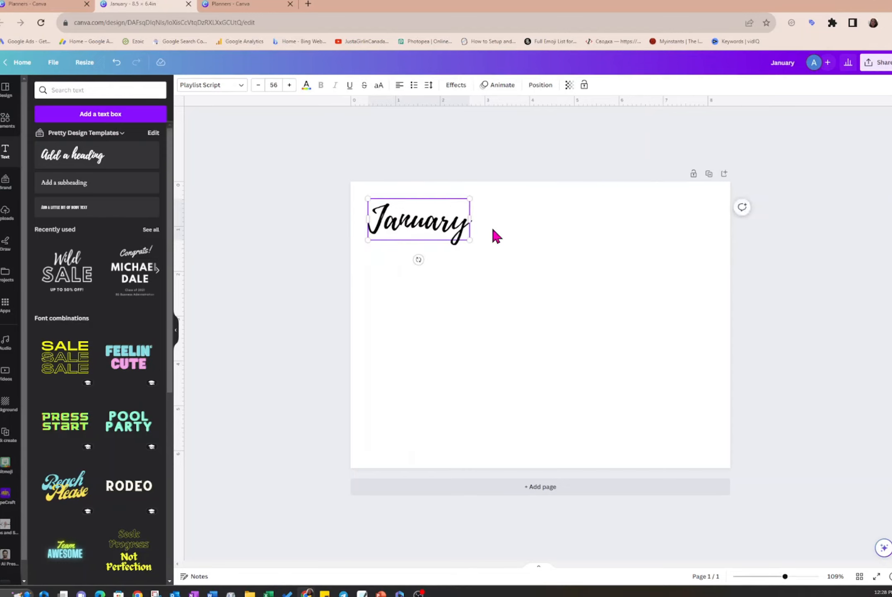
- Extend the heading's text to read "January 2023"
click(466, 224)
text(2023)
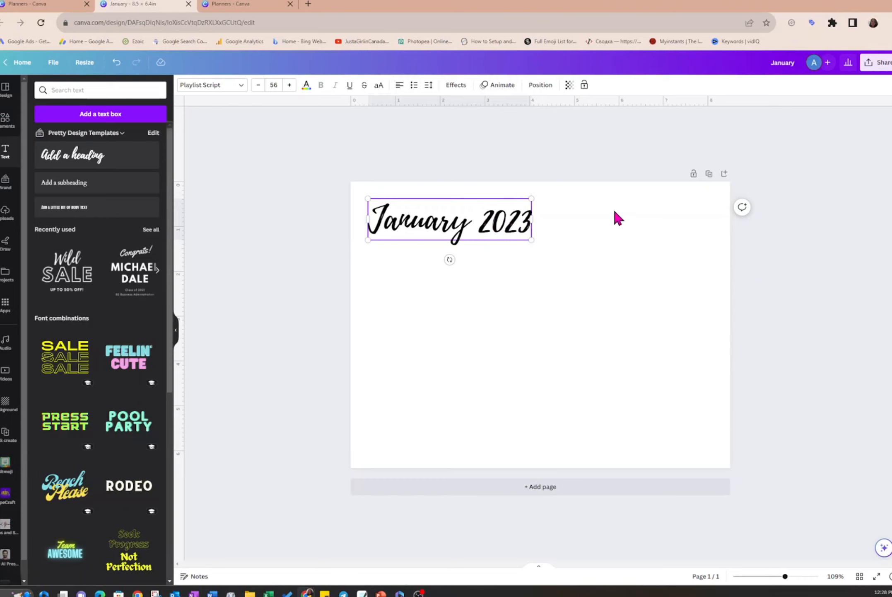
click(615, 215)
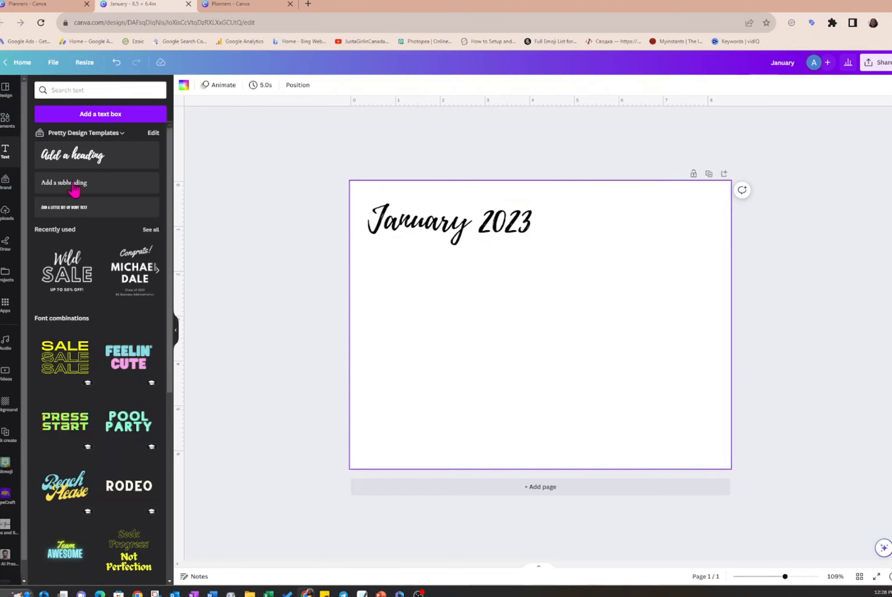
- Add a grey rectangle in the page's upper-right corner and shrink the February mini calendar to fit on it
click(5, 120)
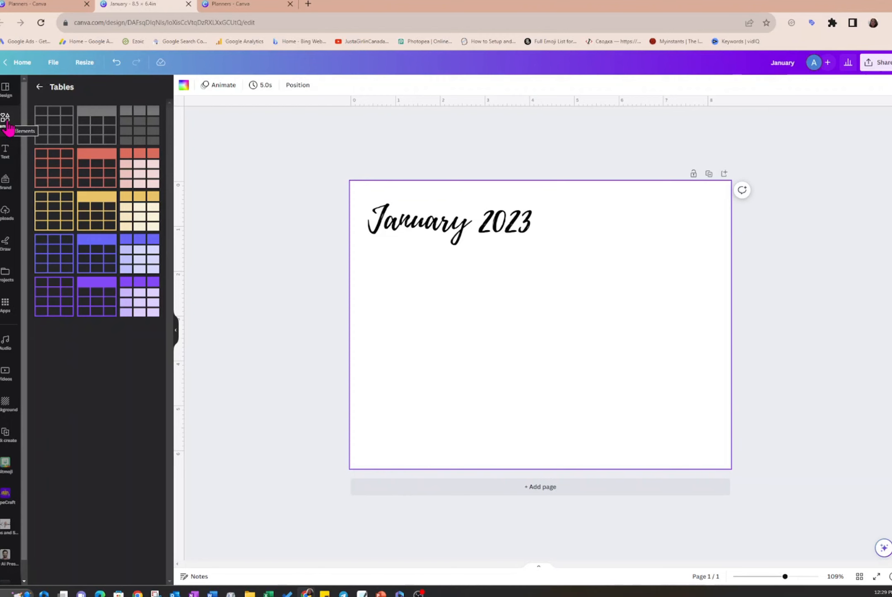
click(40, 87)
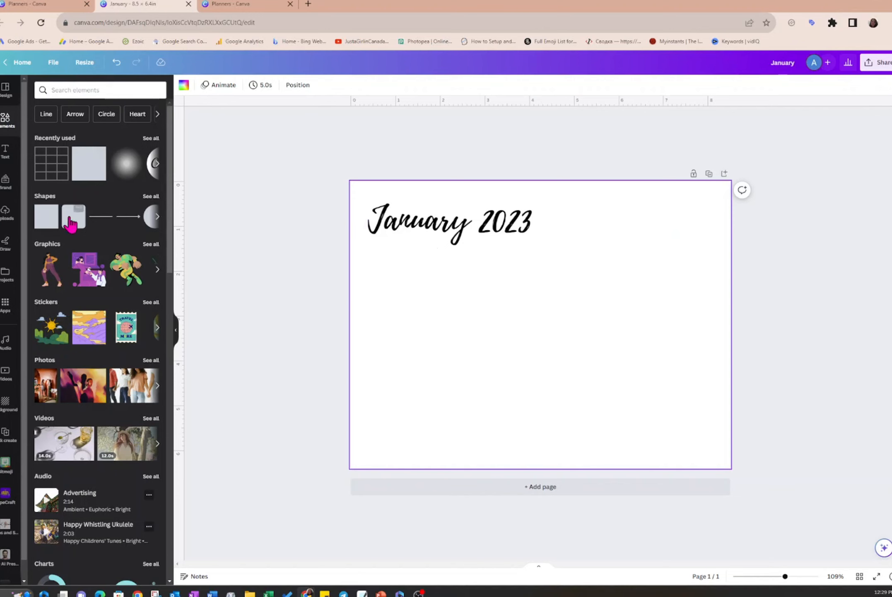
click(79, 175)
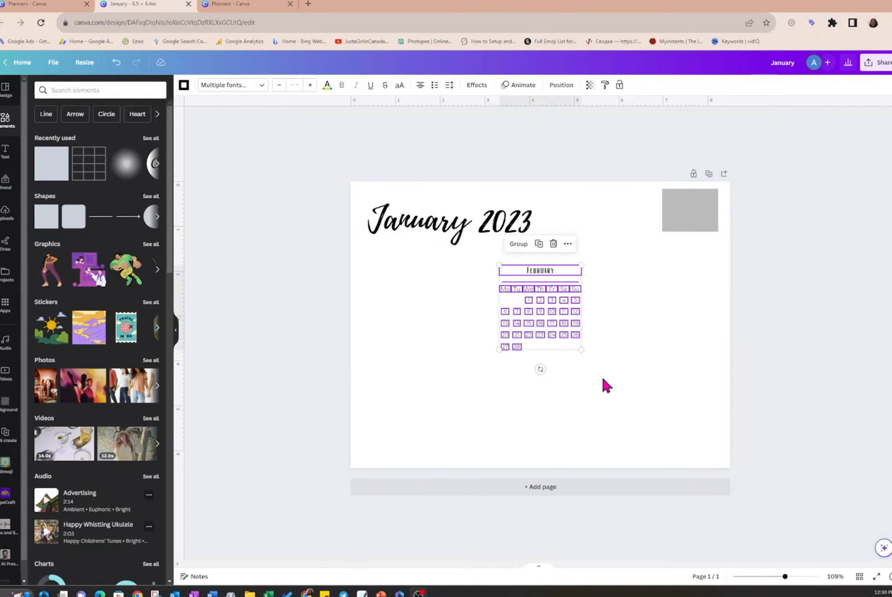
drag(582, 349, 706, 228)
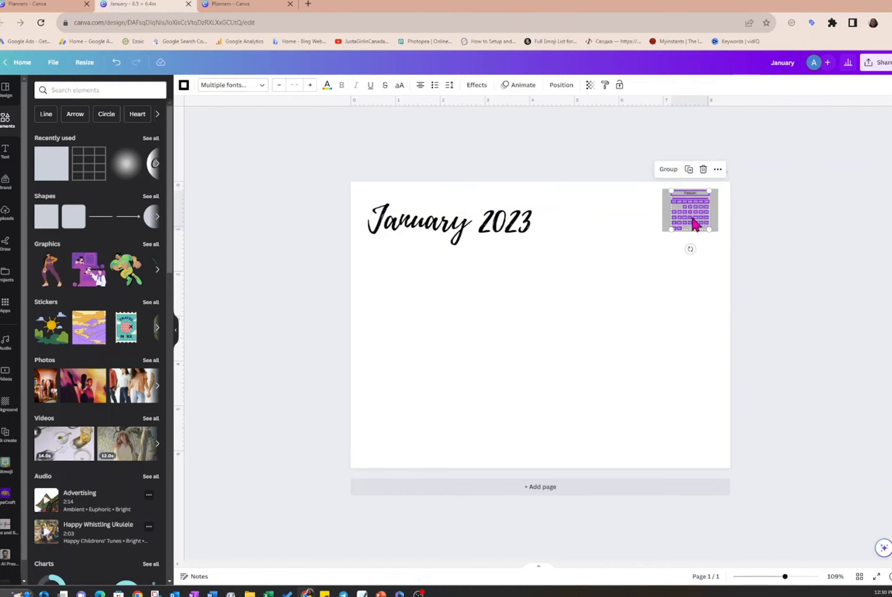
click(643, 203)
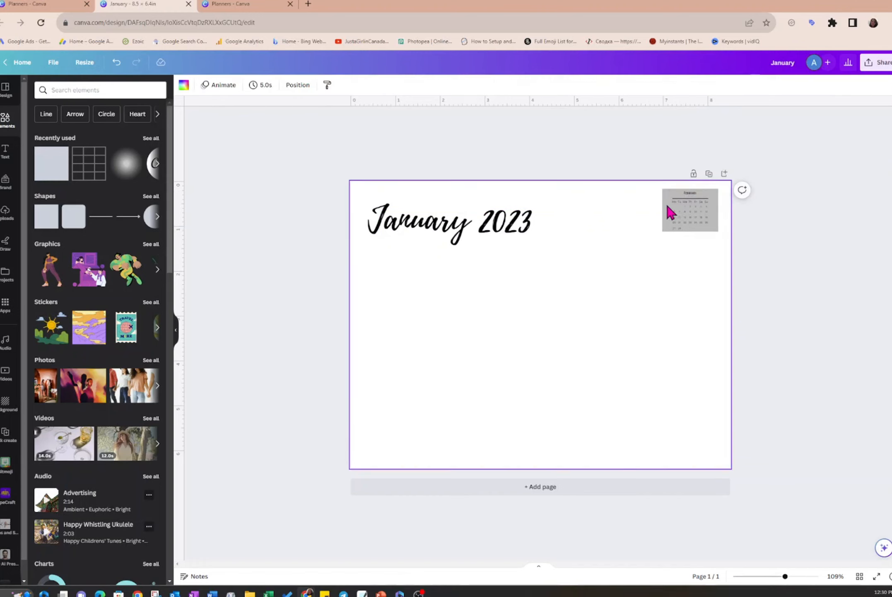
- Change the fill of the rectangle behind the mini calendar to the lightest solid grey
click(665, 212)
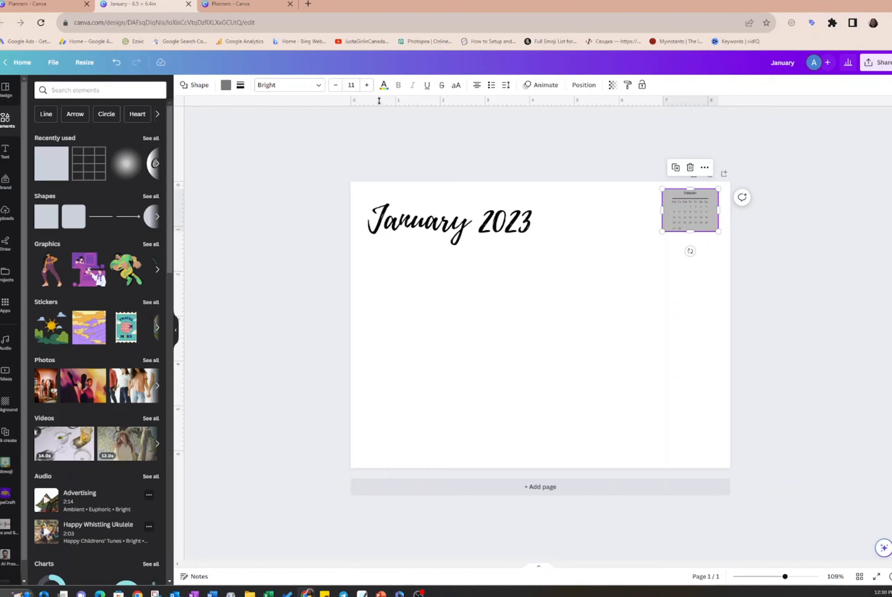
click(225, 86)
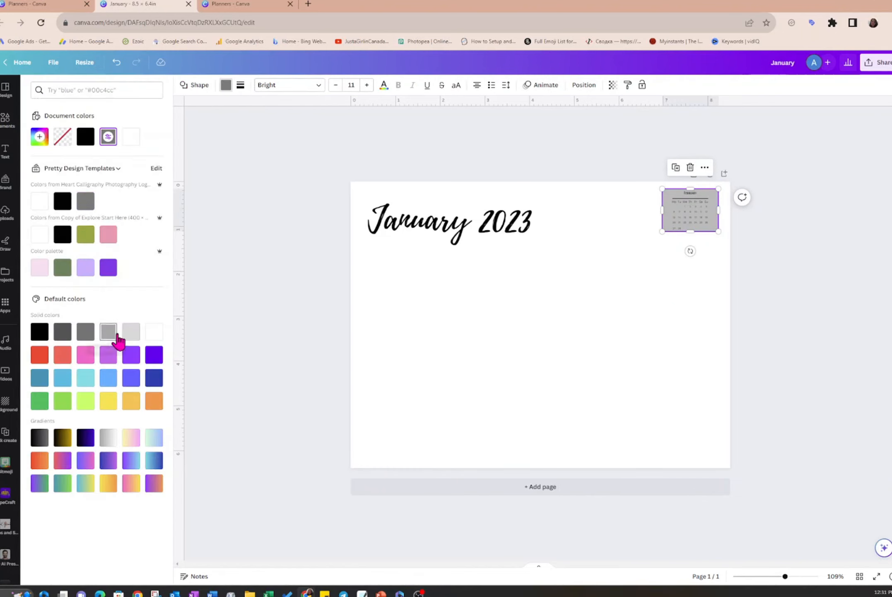
click(131, 332)
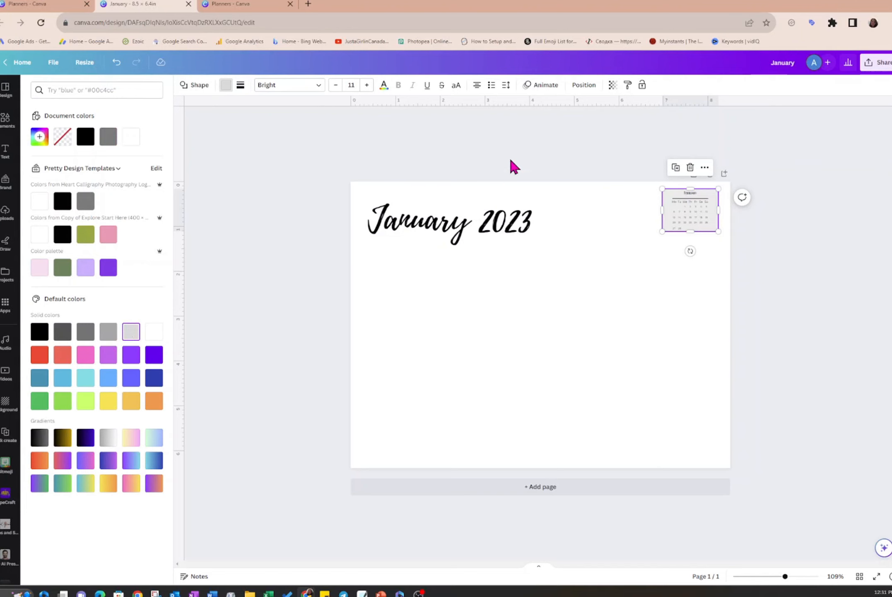
click(579, 200)
- Move the "January 2023" heading up and slightly left so its top lines up with the mini calendar's rectangle
drag(448, 237, 448, 225)
click(466, 269)
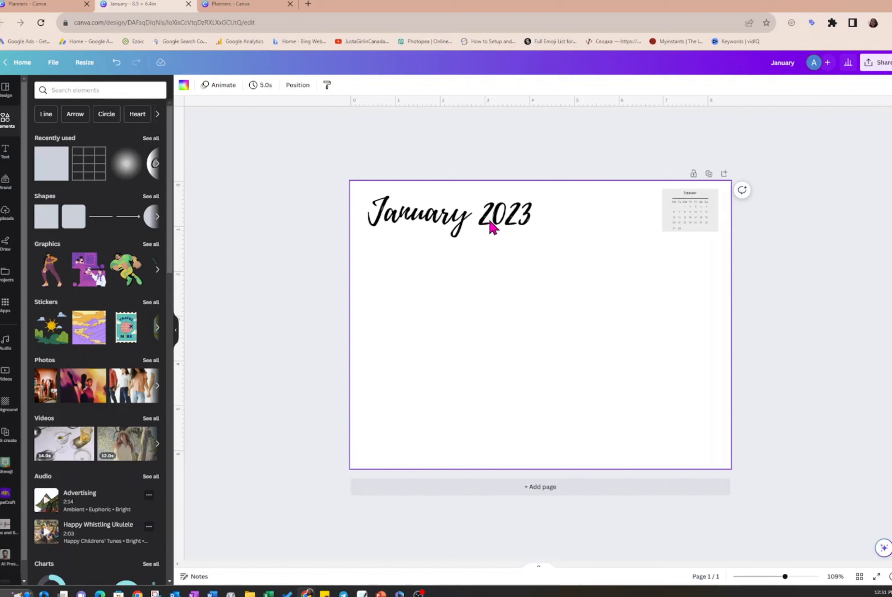
click(458, 225)
drag(460, 227, 456, 229)
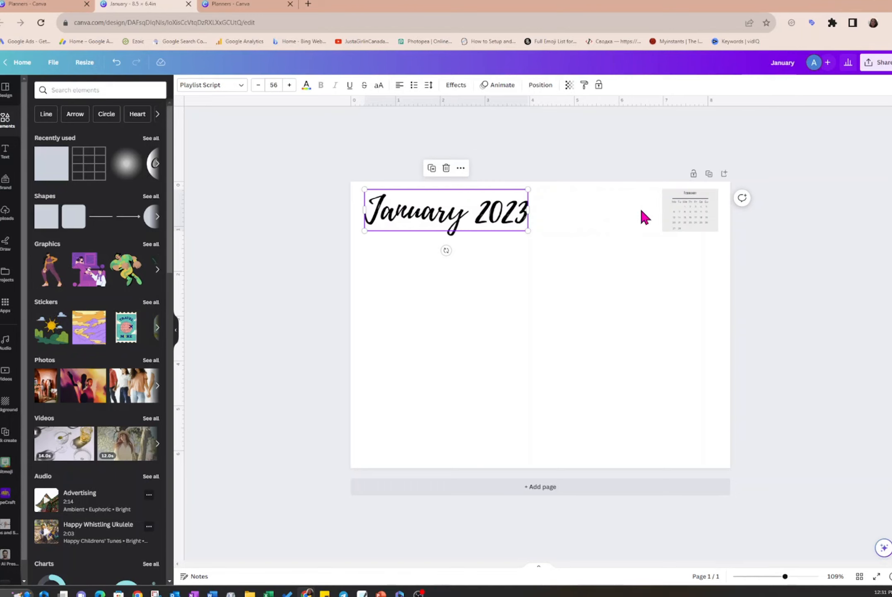
click(602, 296)
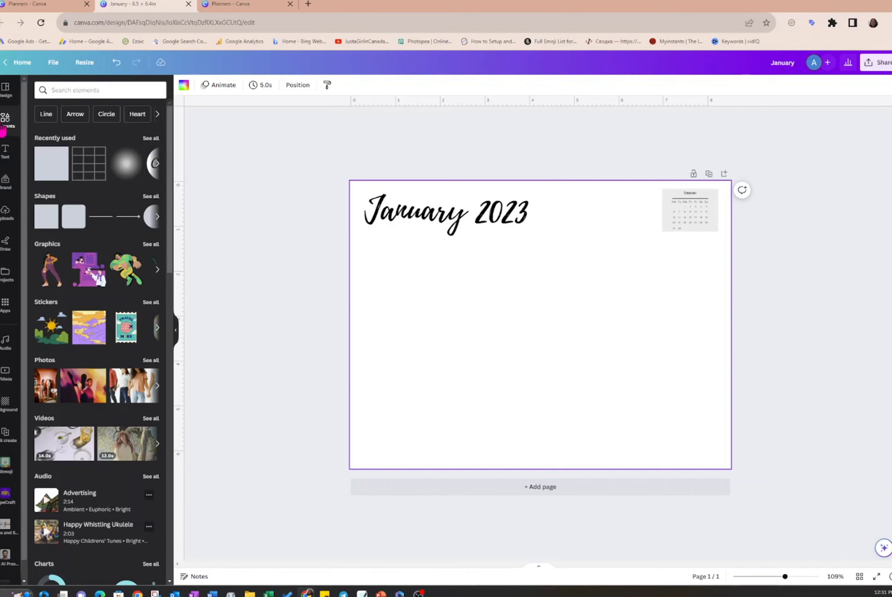
- Insert the black-and-white table with a filled header row and place it at the left margin directly below the heading
click(216, 174)
scroll(81, 161, down, 7)
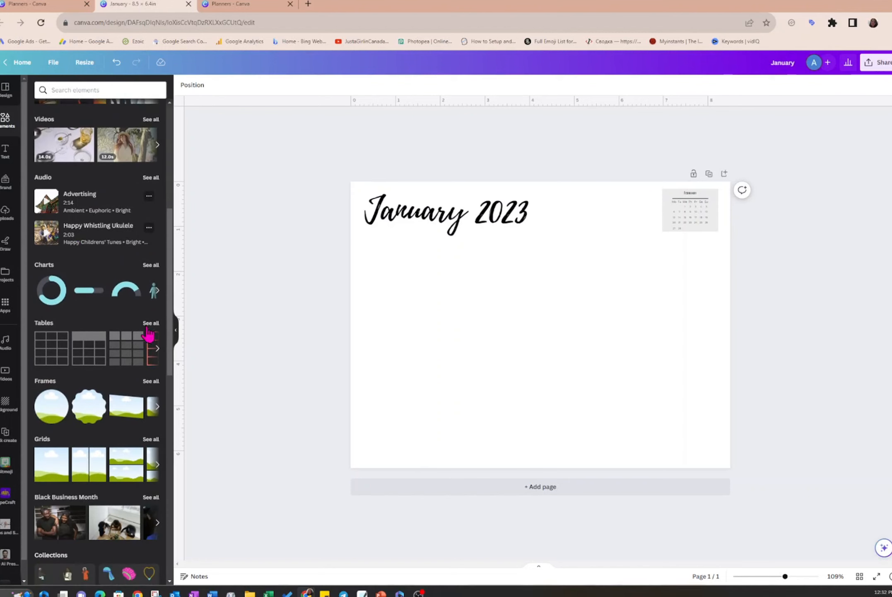
click(150, 327)
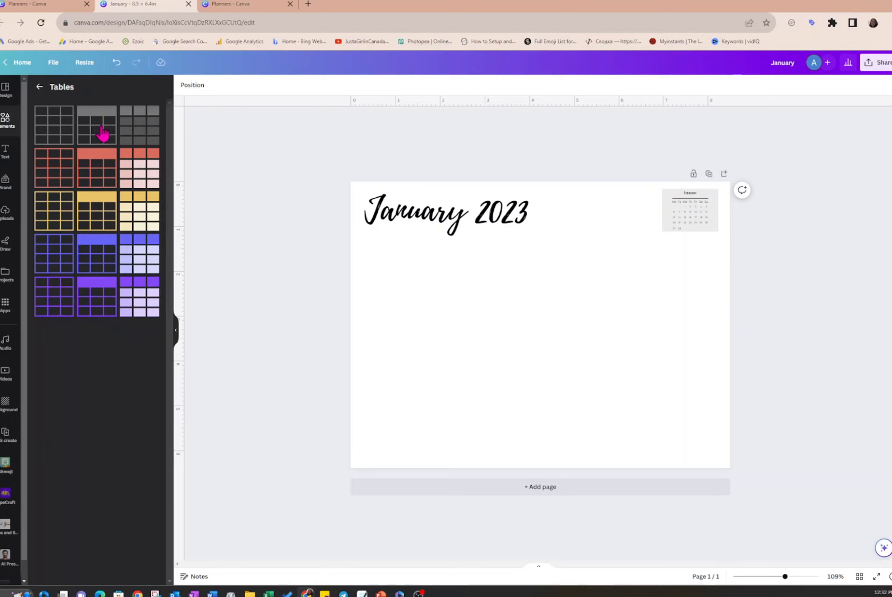
click(103, 141)
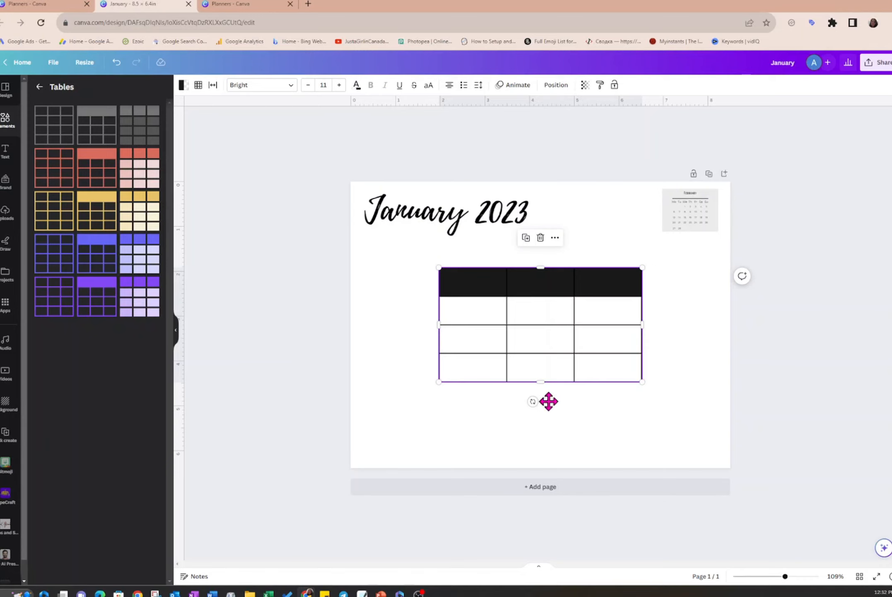
drag(549, 401, 478, 371)
click(533, 397)
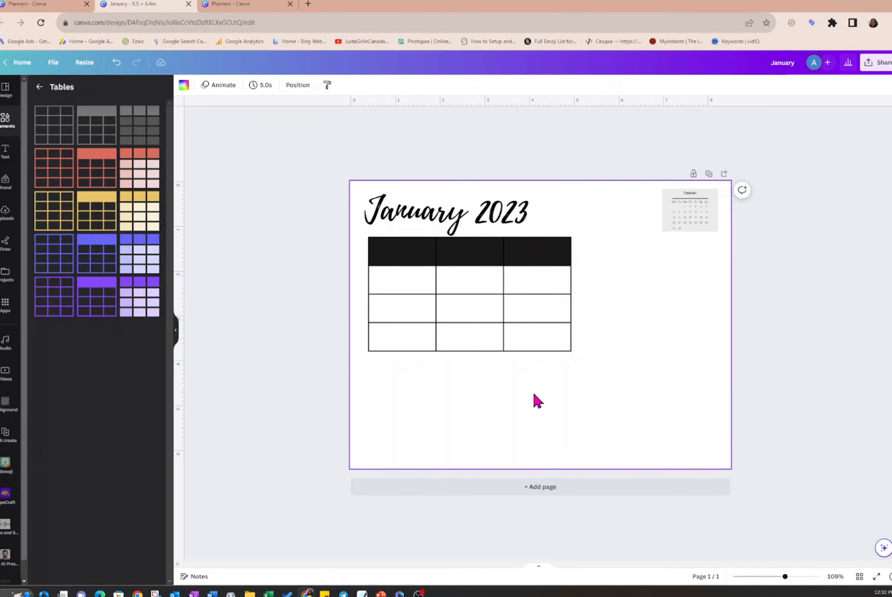
- Add four columns to the table to make a seven-column calendar grid
click(542, 247)
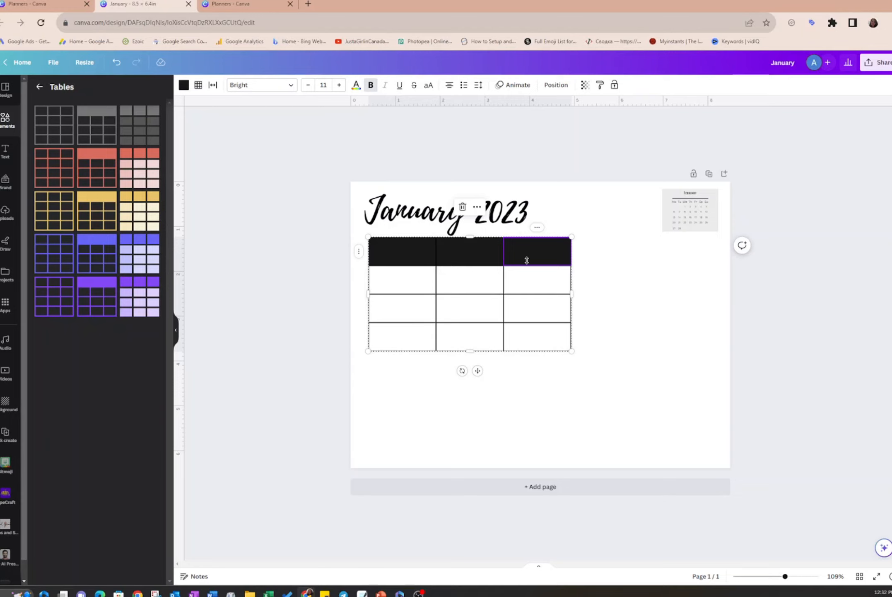
click(537, 228)
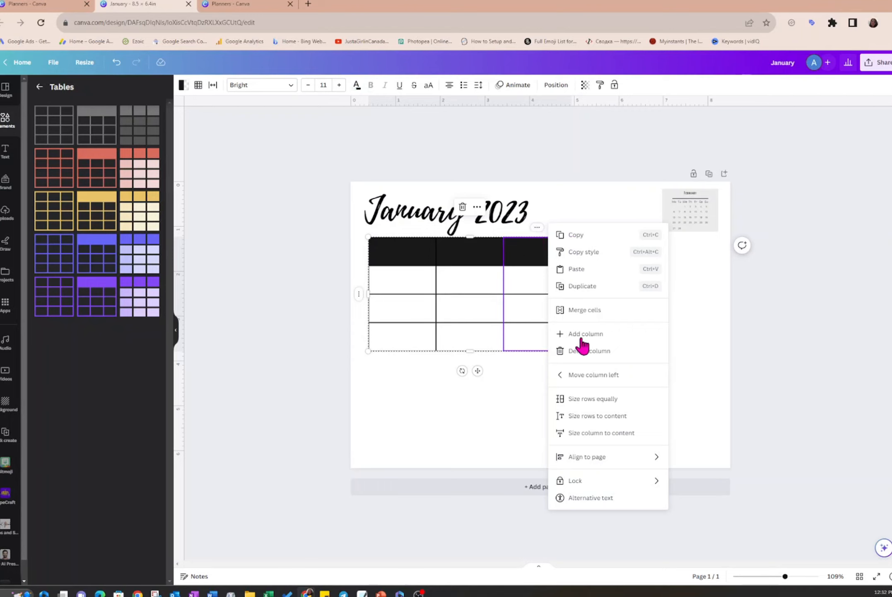
click(566, 334)
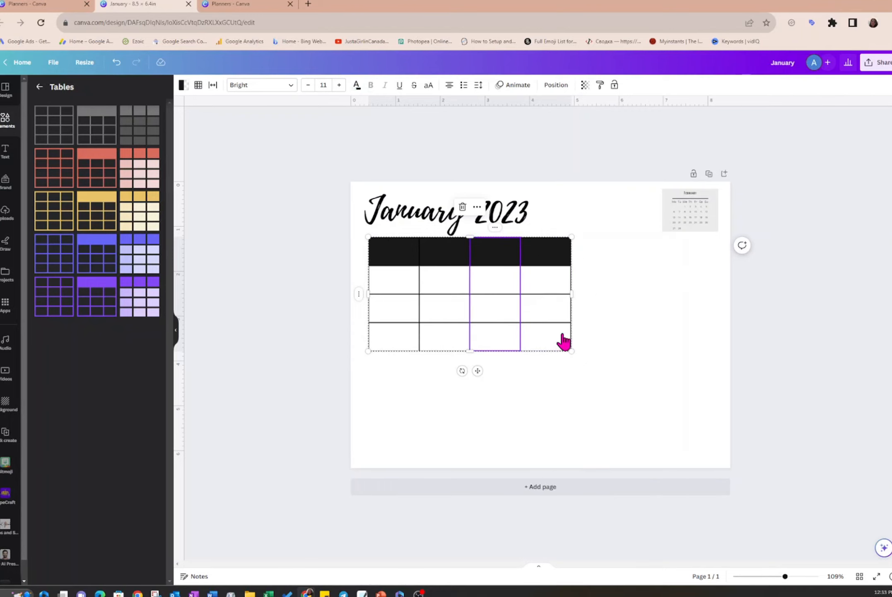
click(496, 228)
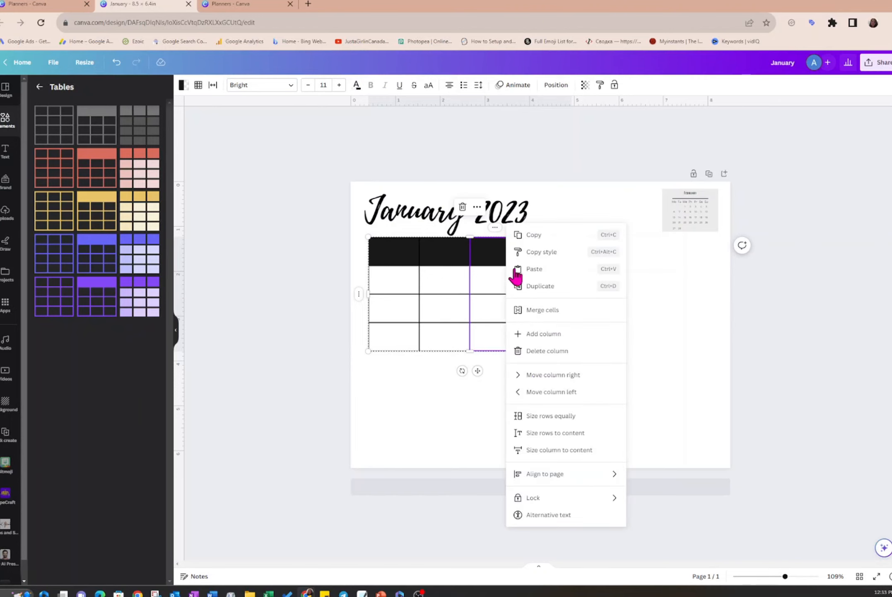
click(525, 339)
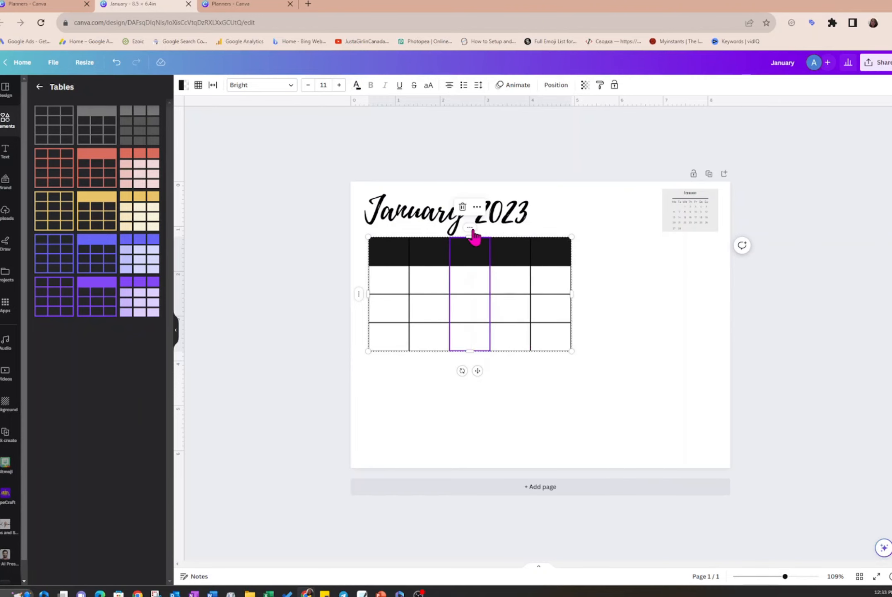
click(470, 227)
click(495, 334)
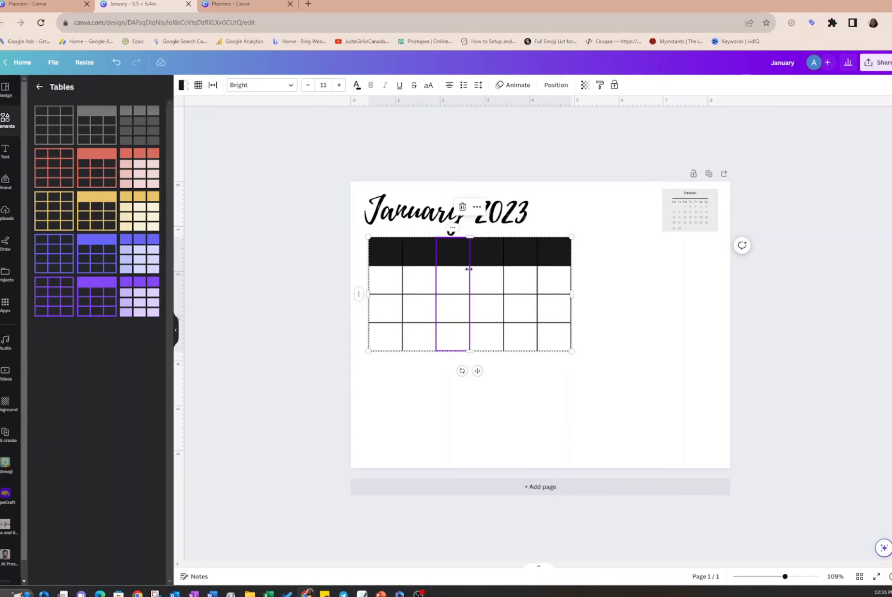
click(452, 228)
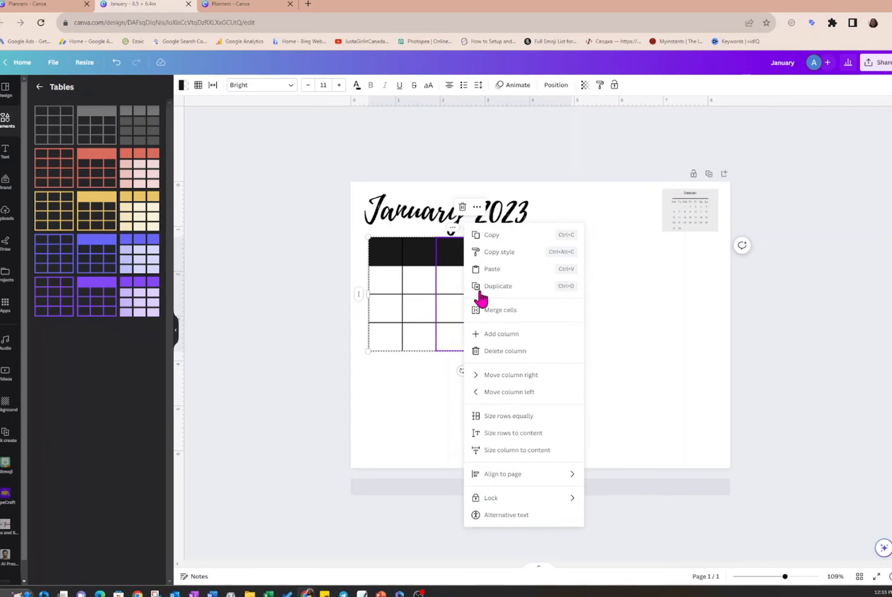
click(480, 339)
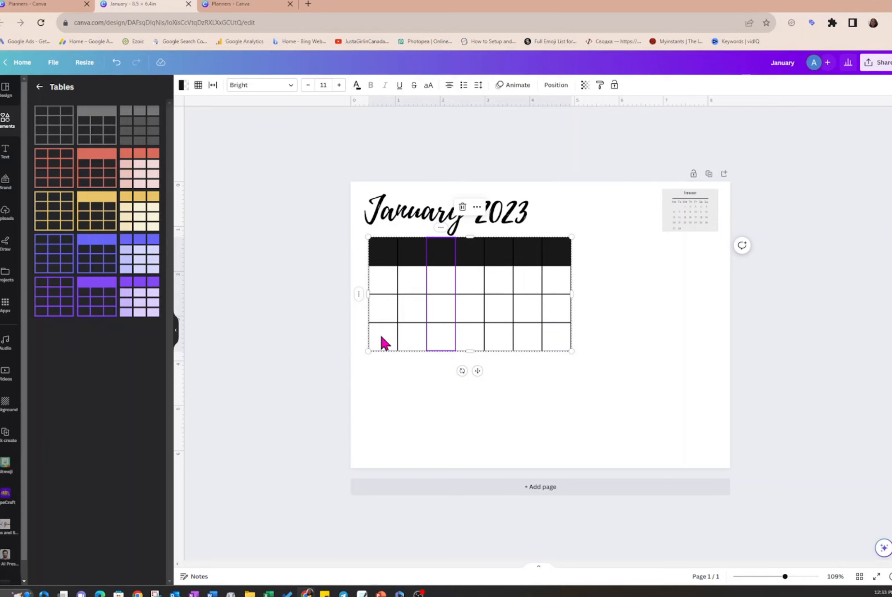
- Add two rows below the table's existing body rows, giving six rows including the header
click(359, 294)
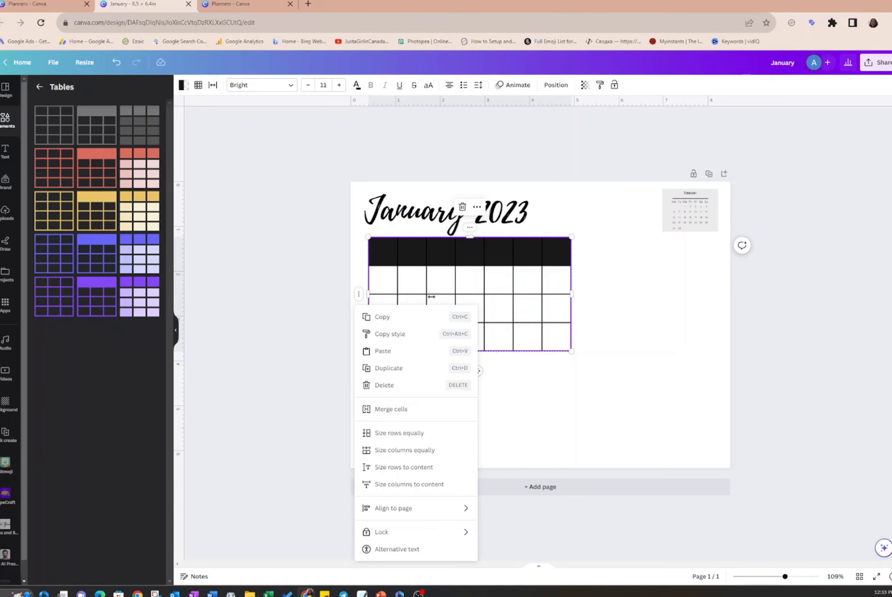
click(468, 305)
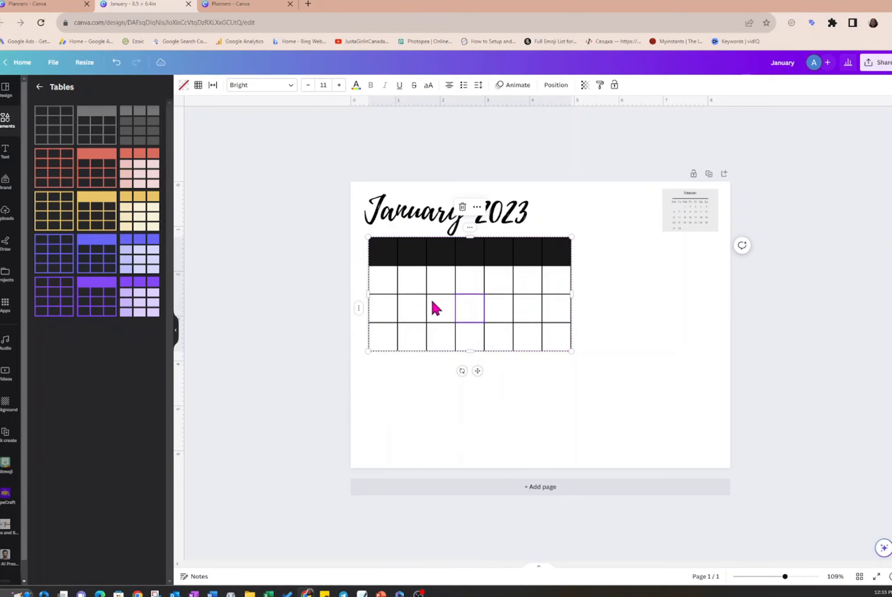
click(359, 309)
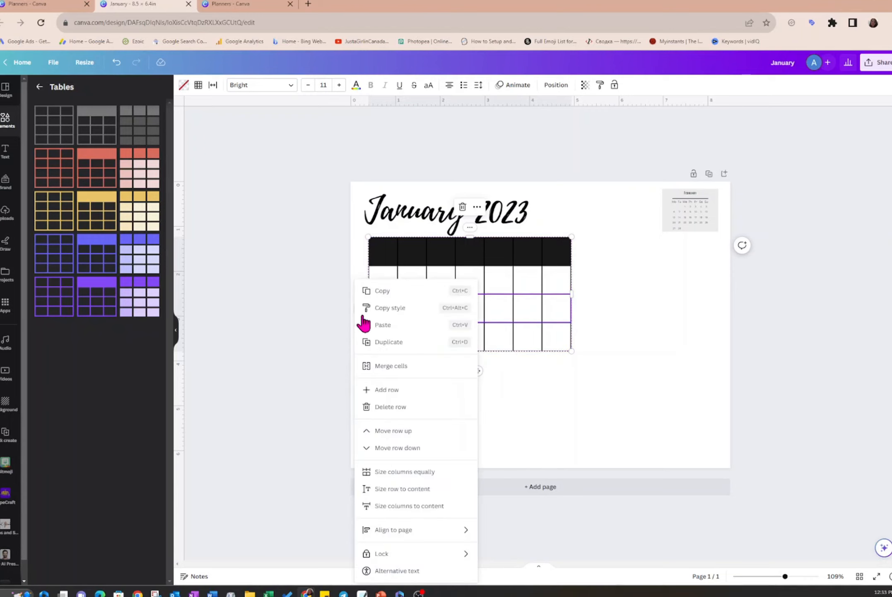
click(378, 393)
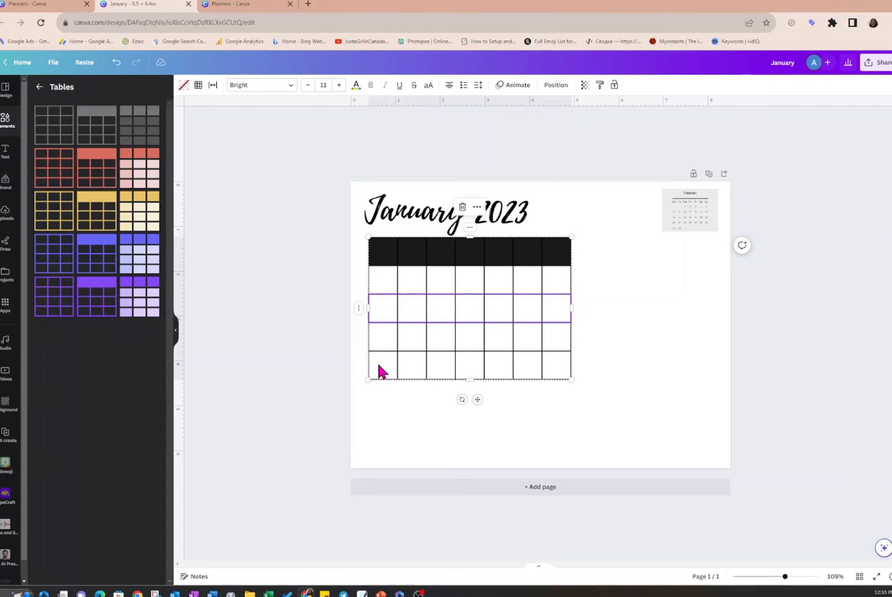
click(359, 308)
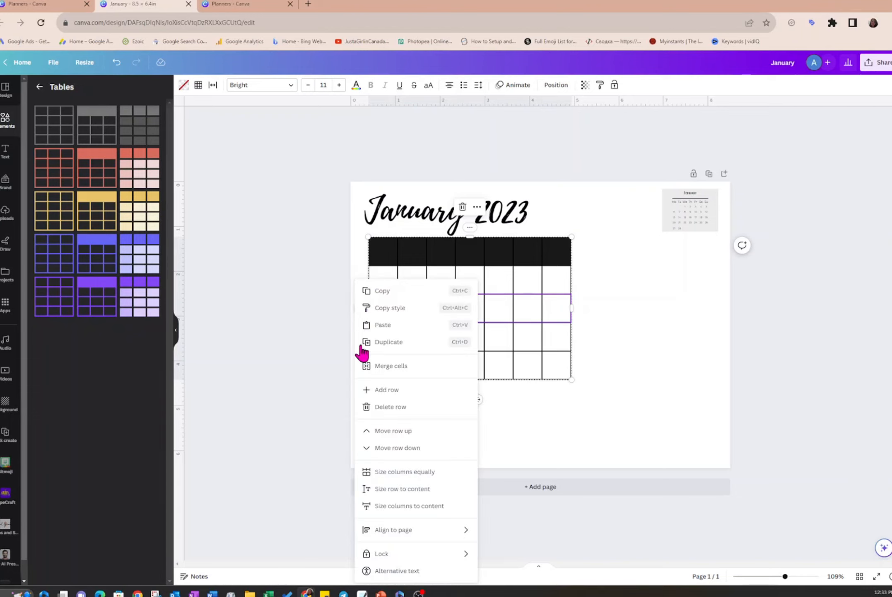
click(368, 391)
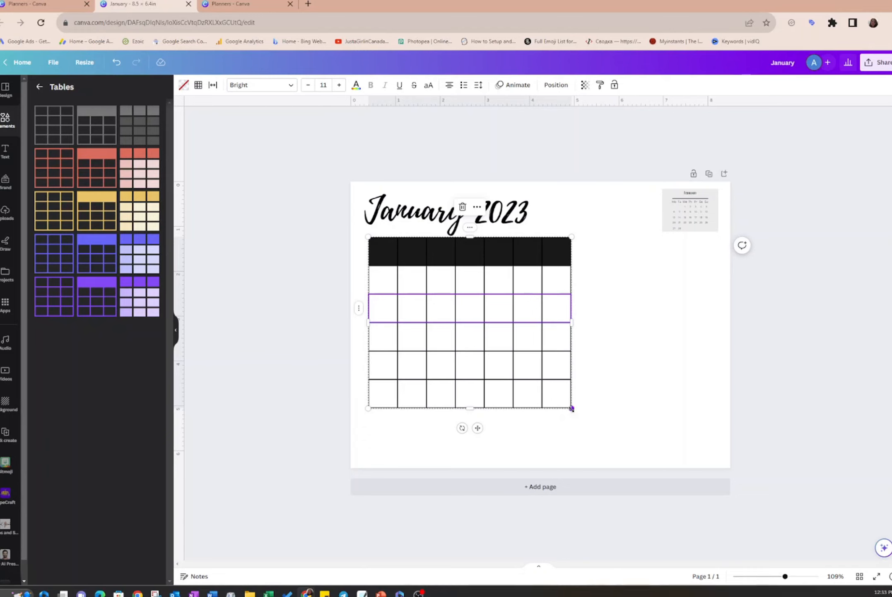
- Resize the calendar table to about 7.8 by 4.8 inches so its right edge lines up with the mini calendar's rectangle
drag(572, 409, 720, 452)
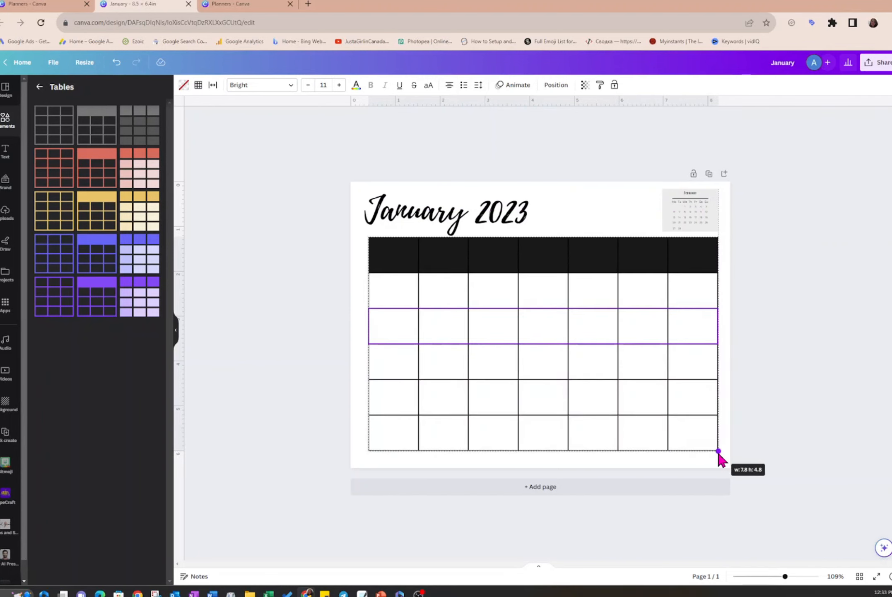
drag(719, 452, 665, 456)
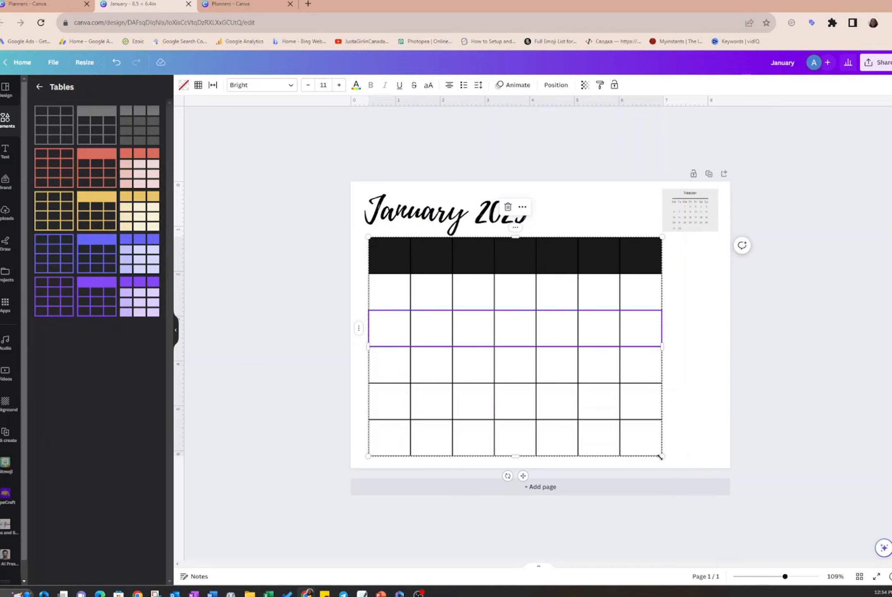
drag(661, 456, 719, 435)
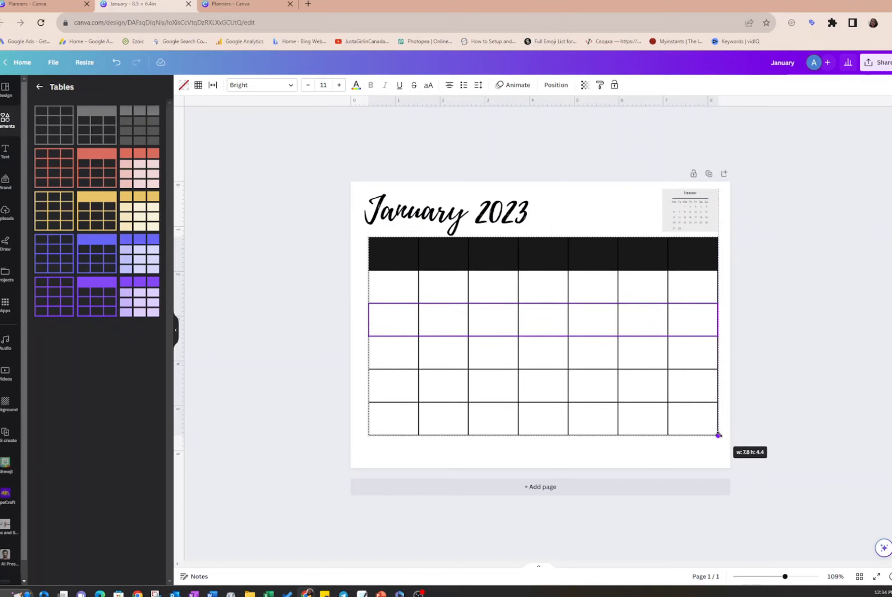
drag(719, 434, 721, 449)
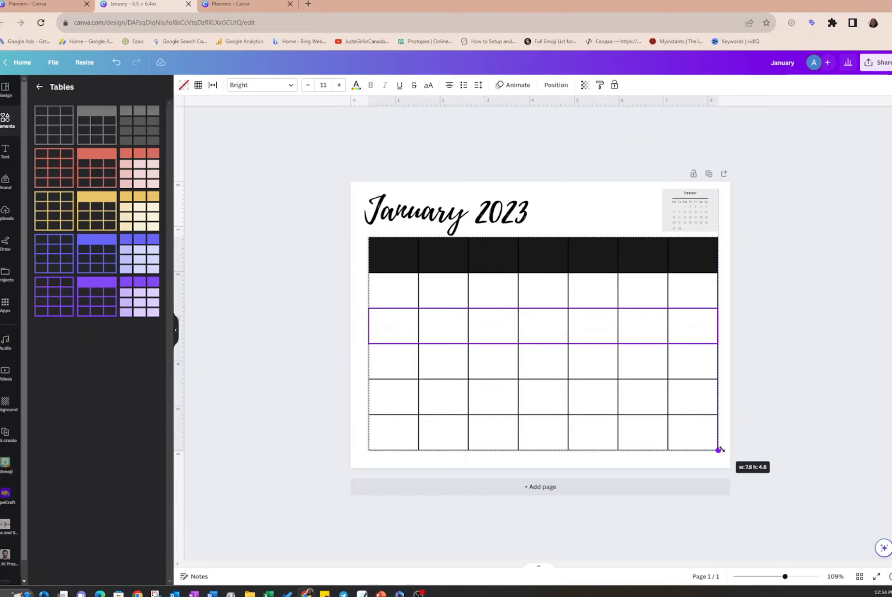
drag(721, 449, 721, 452)
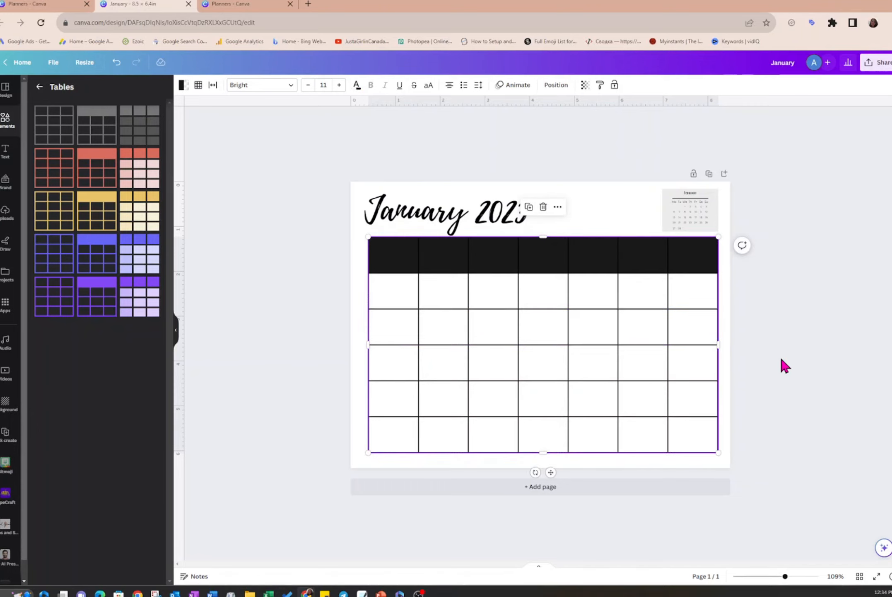
click(794, 308)
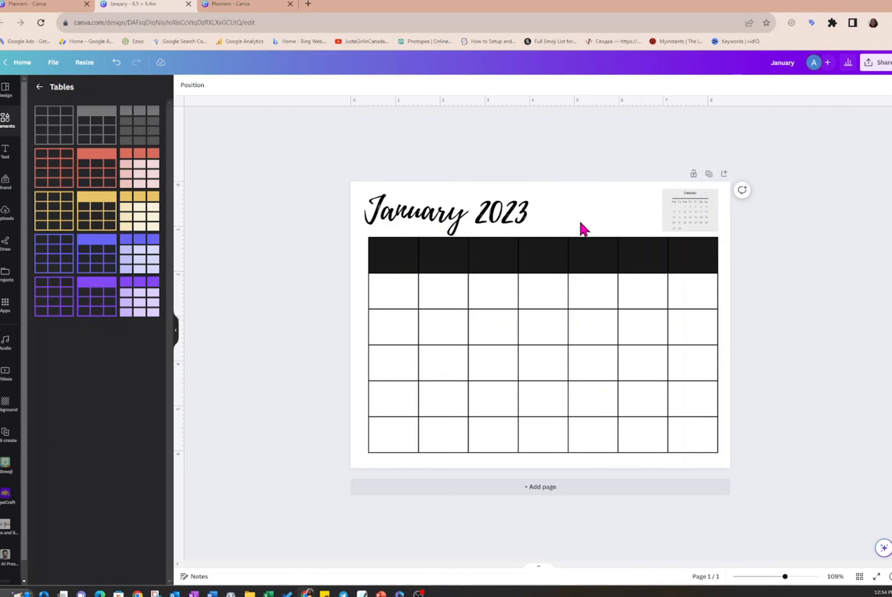
- Place horizontal guides along the mini calendar's top edge and the table's bottom edge, and add a blank second page
drag(554, 103, 558, 188)
drag(469, 106, 469, 454)
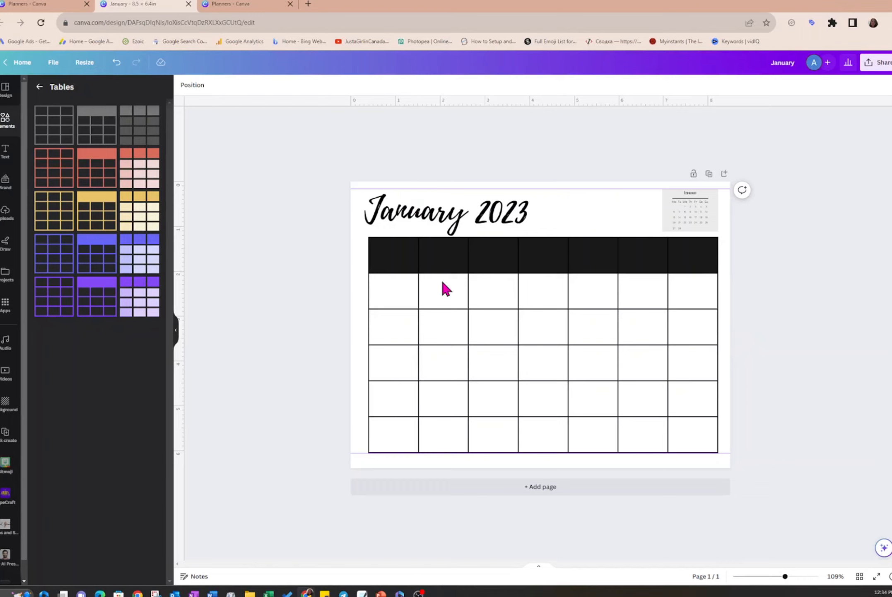
click(546, 488)
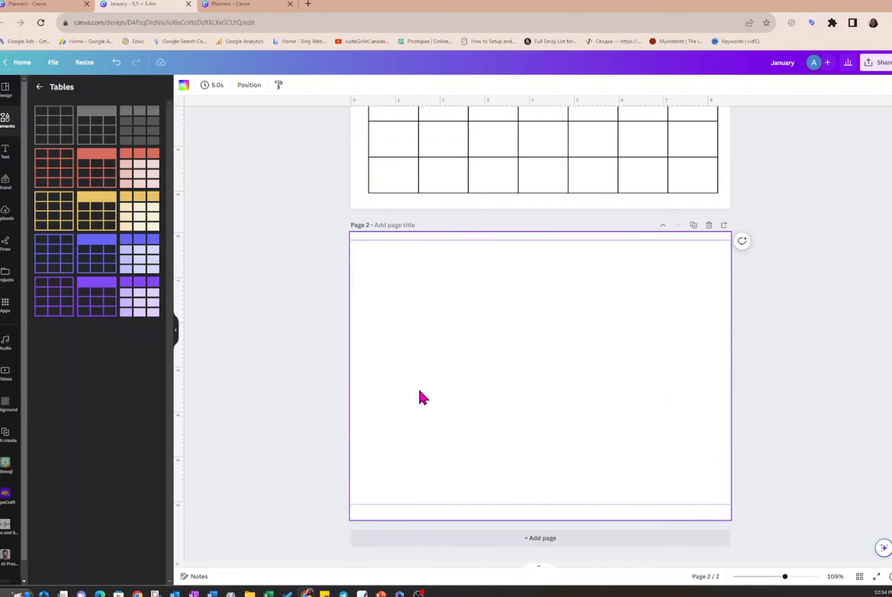
- Recolour the whole black header row of the page 1 table with a grey slightly lighter than #D9D9D9
scroll(771, 183, up, 5)
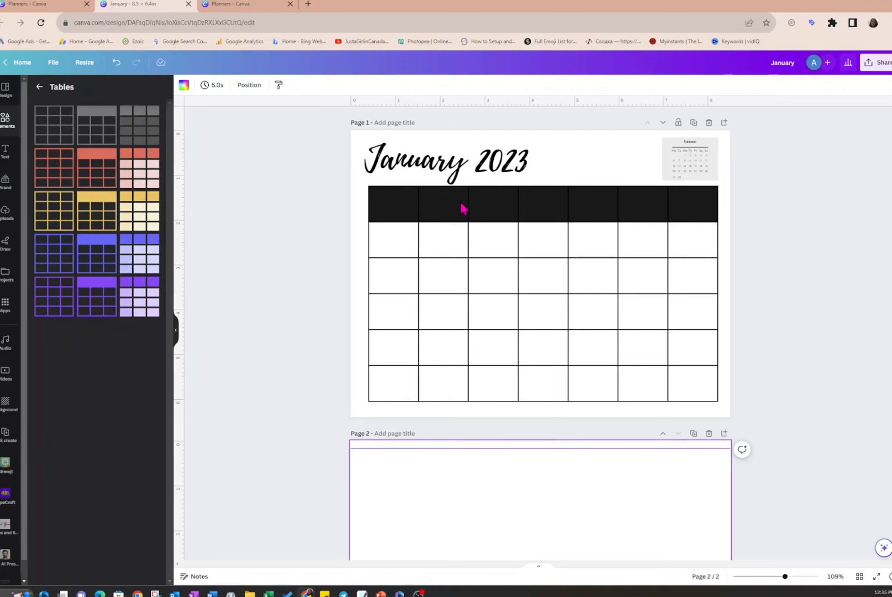
click(395, 211)
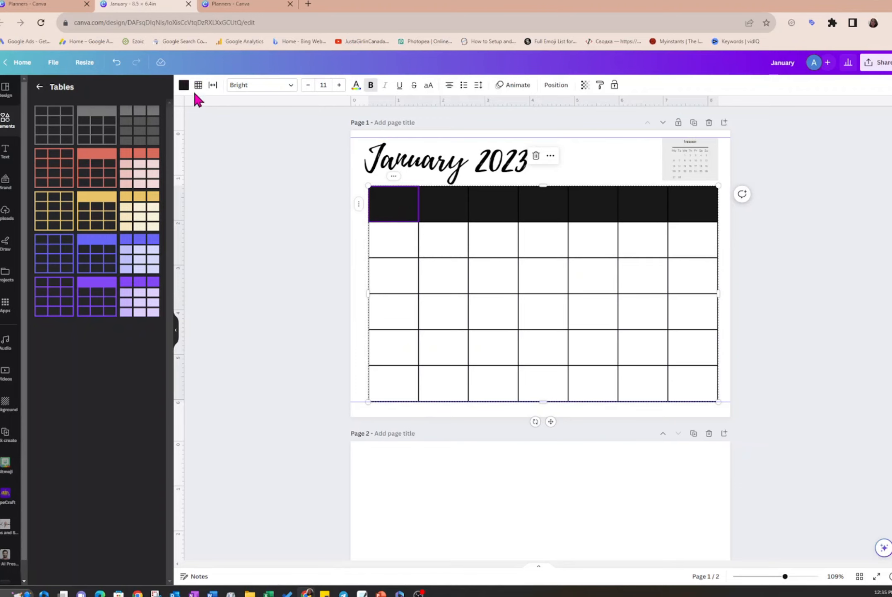
click(184, 85)
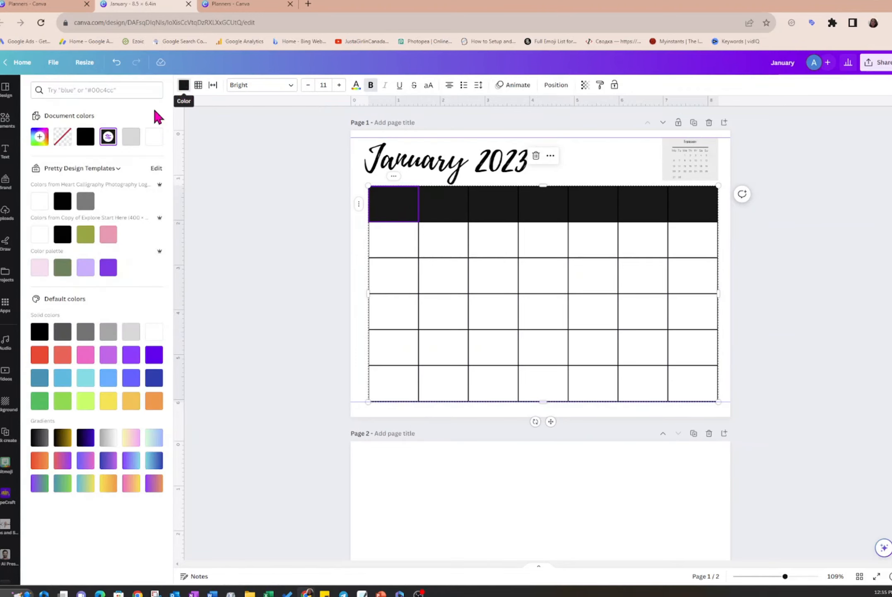
click(132, 141)
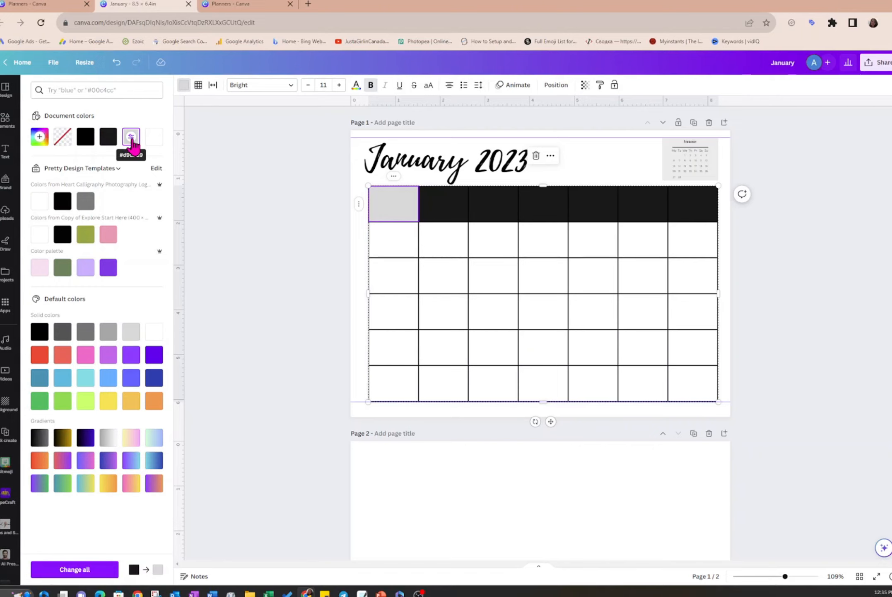
click(131, 140)
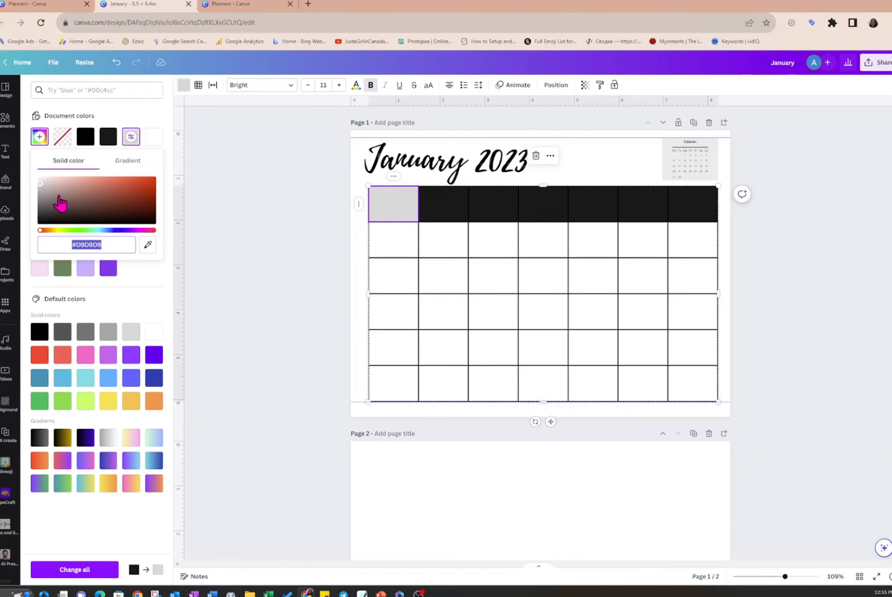
mouse_move(43, 192)
mouse_down()
mouse_move(118, 201)
mouse_move(70, 222)
mouse_move(39, 184)
mouse_up()
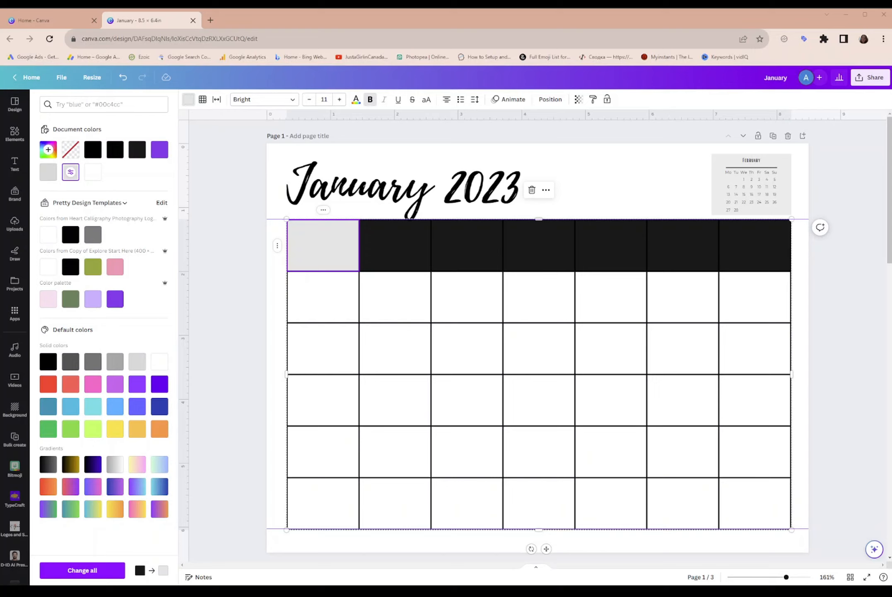
click(74, 570)
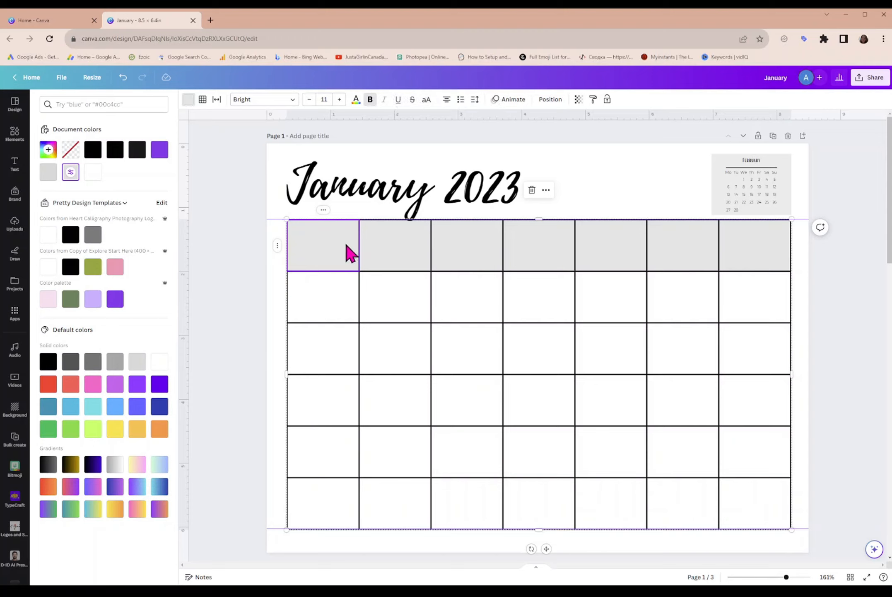
- Enter the weekday names Mon, Tues, Wed, Thurs, Fri, Sat and Sun across the table's header row
click(333, 249)
key(Tab)
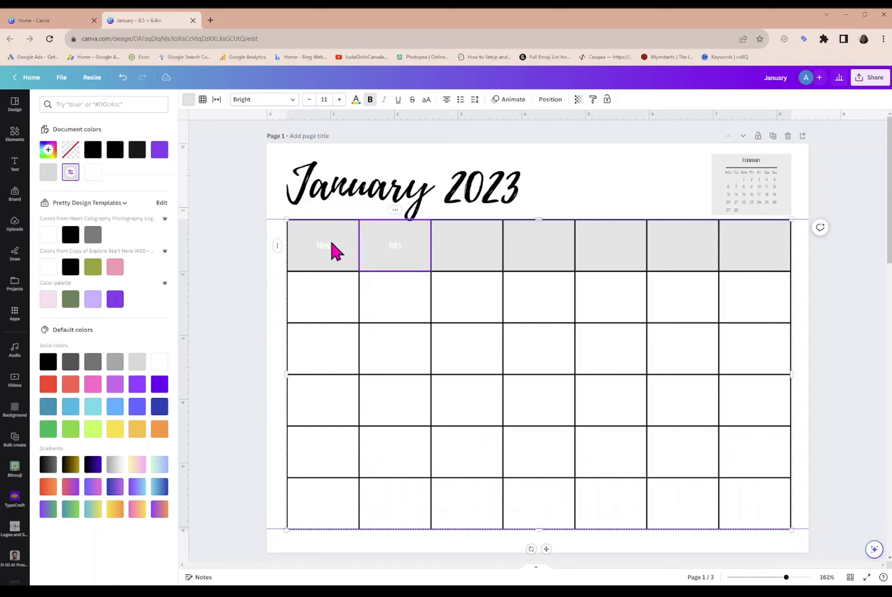
key(Tab)
text(W)
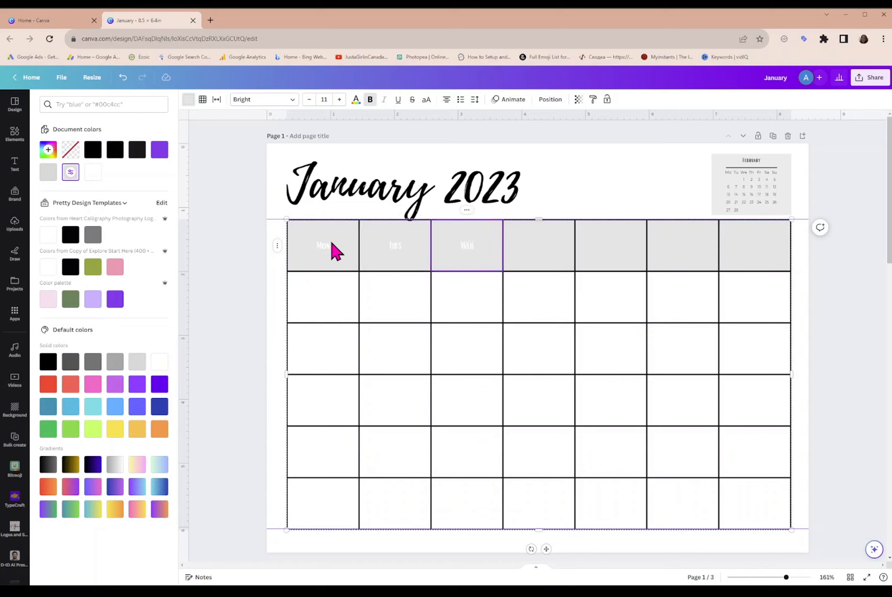
text(ed)
key(Tab)
text(Th)
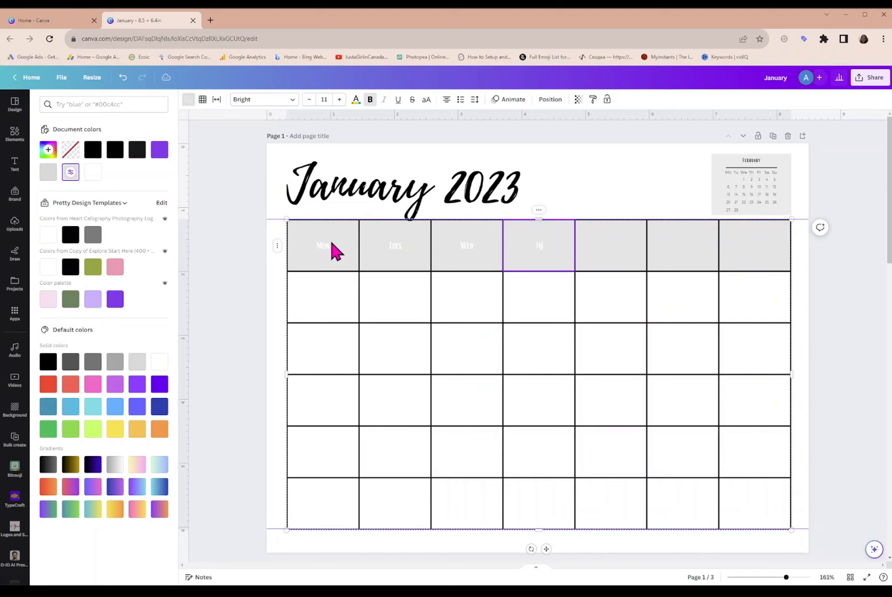
text(urs)
key(Tab)
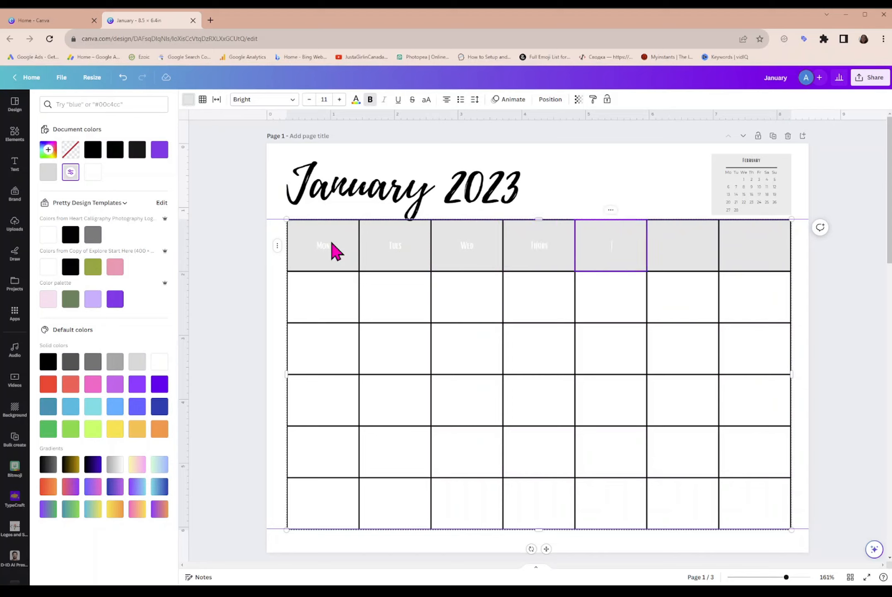
text(Fri)
key(Tab)
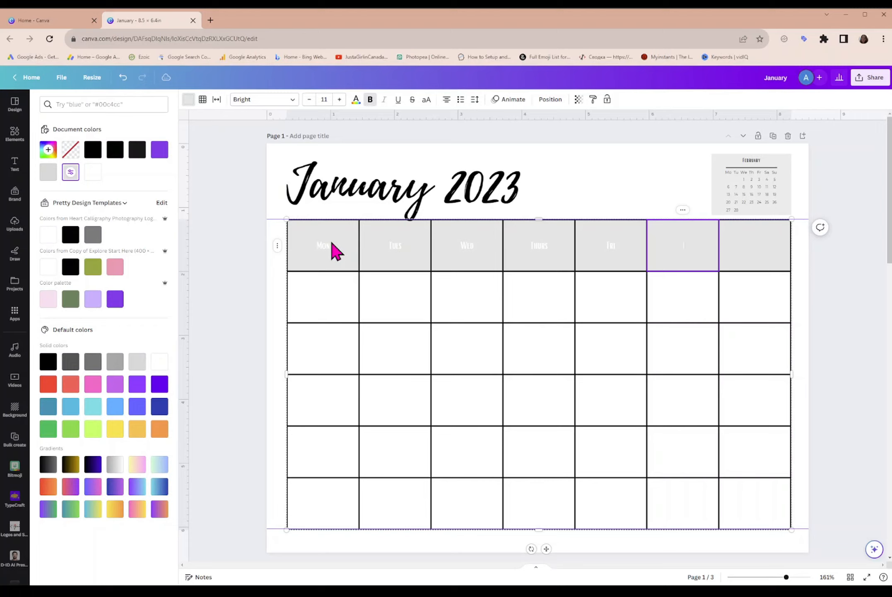
text(Sat)
key(Tab)
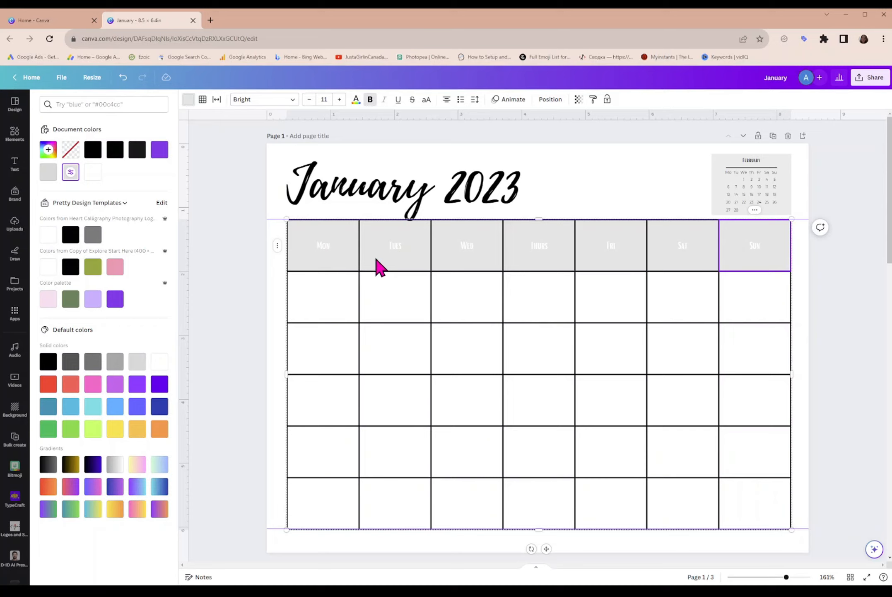
- Change the text colour of all the weekday names in the header row to black
click(321, 253)
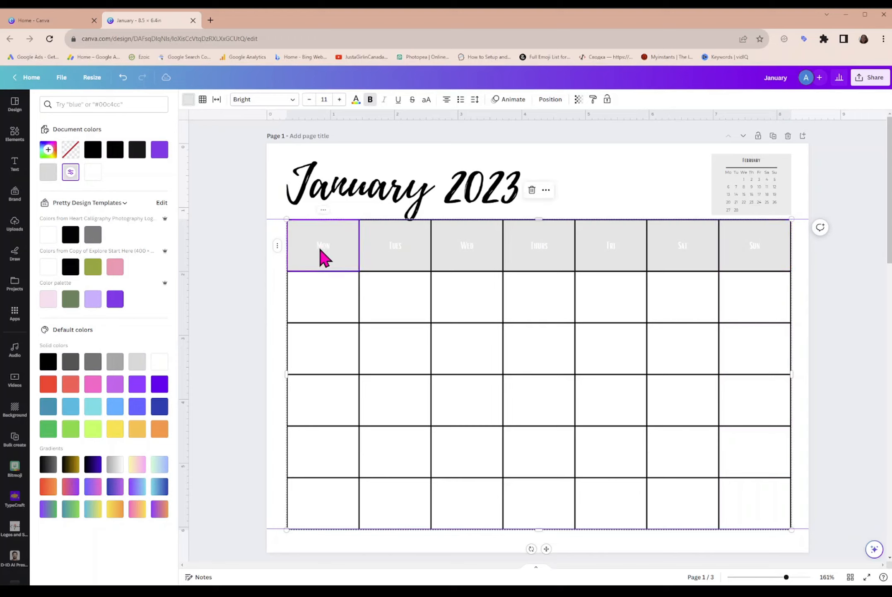
double_click(324, 251)
click(357, 103)
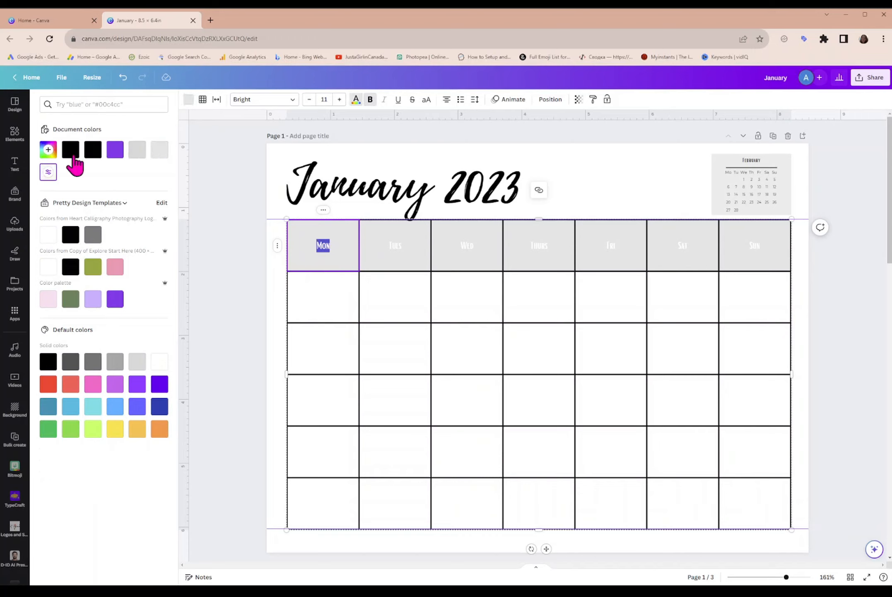
click(70, 150)
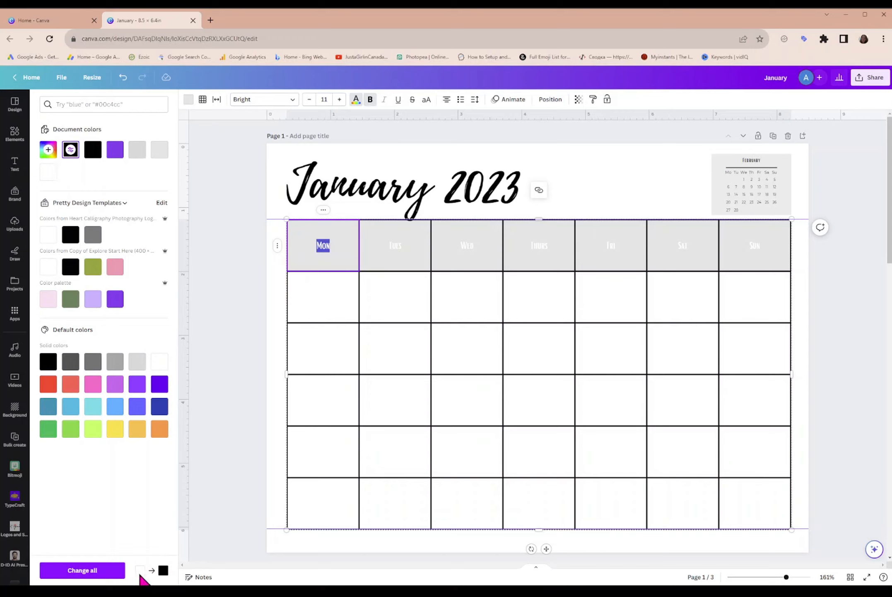
click(83, 570)
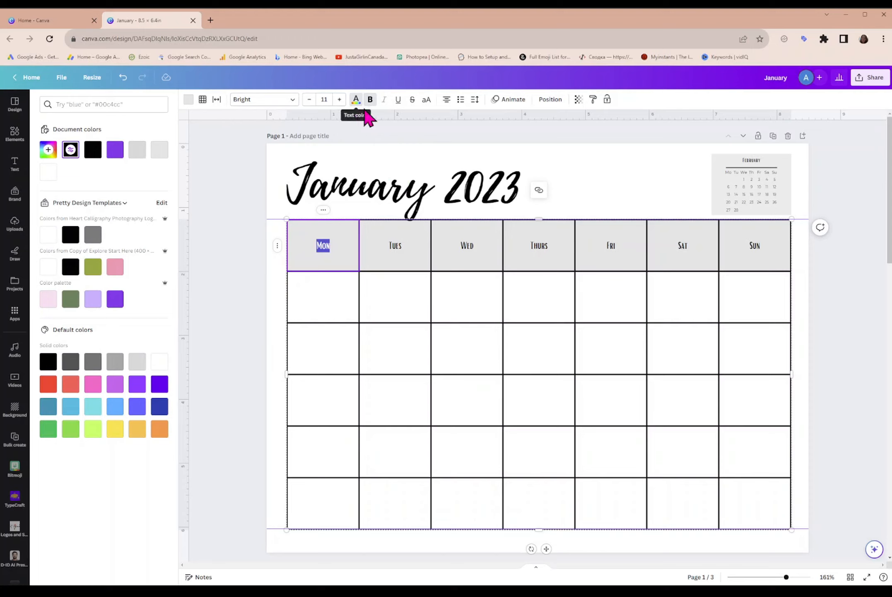
- Set the font size of all seven weekday names in the header row to 14
click(329, 99)
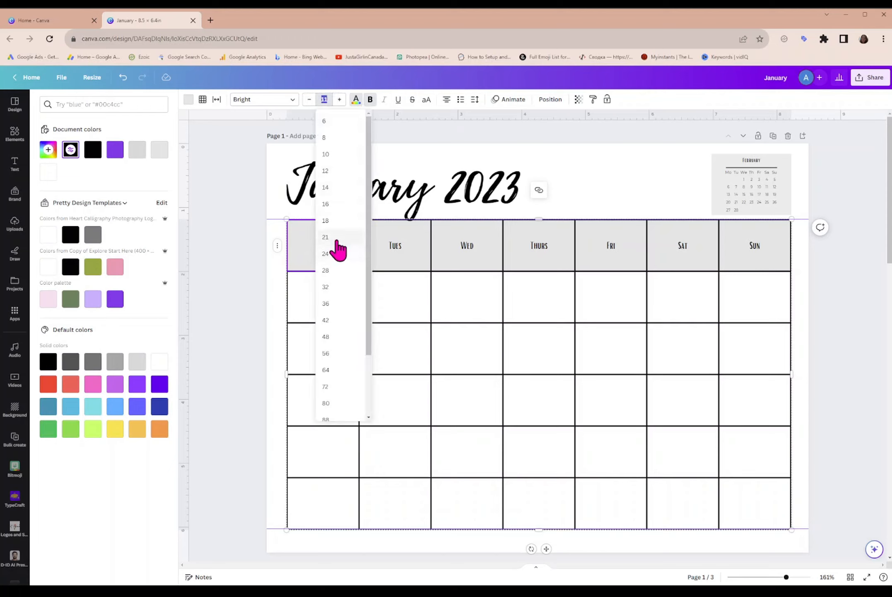
click(333, 192)
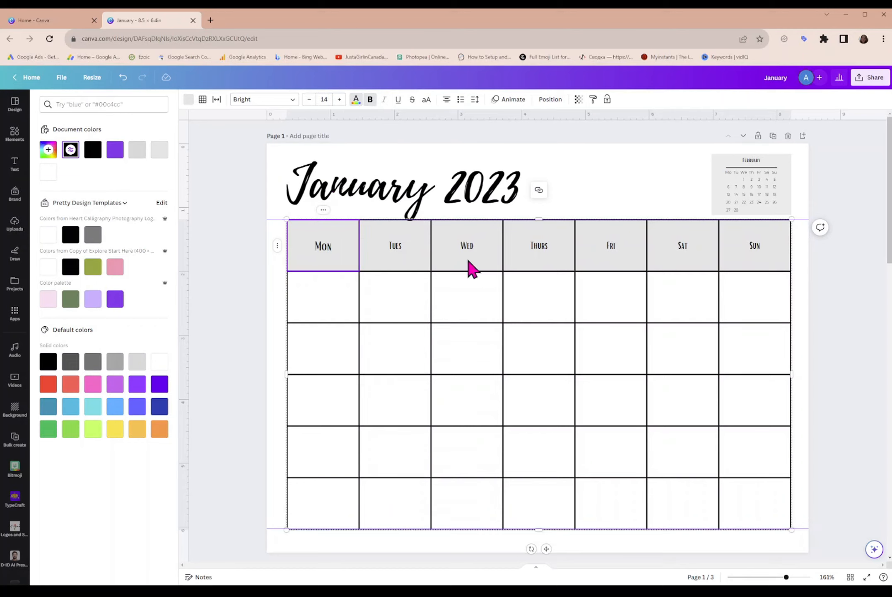
click(385, 252)
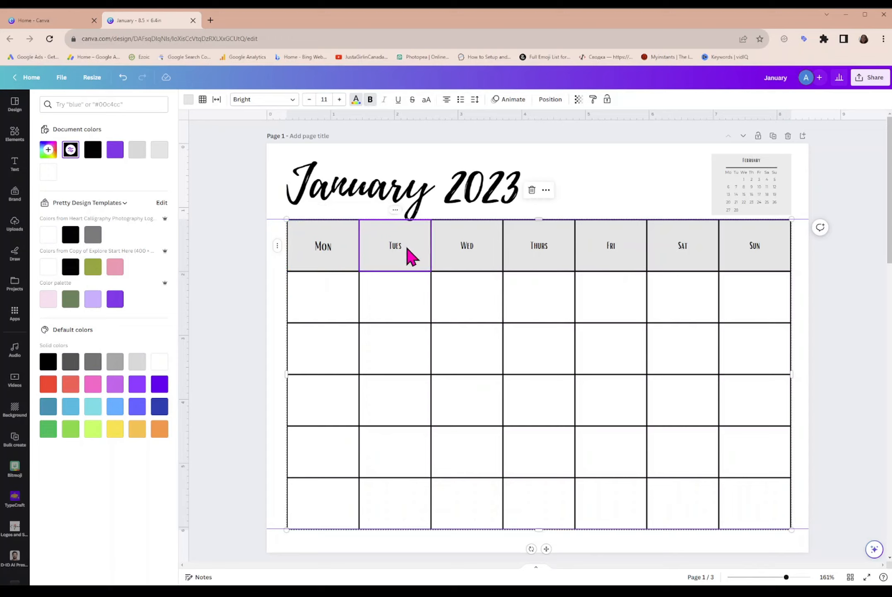
drag(485, 257, 773, 265)
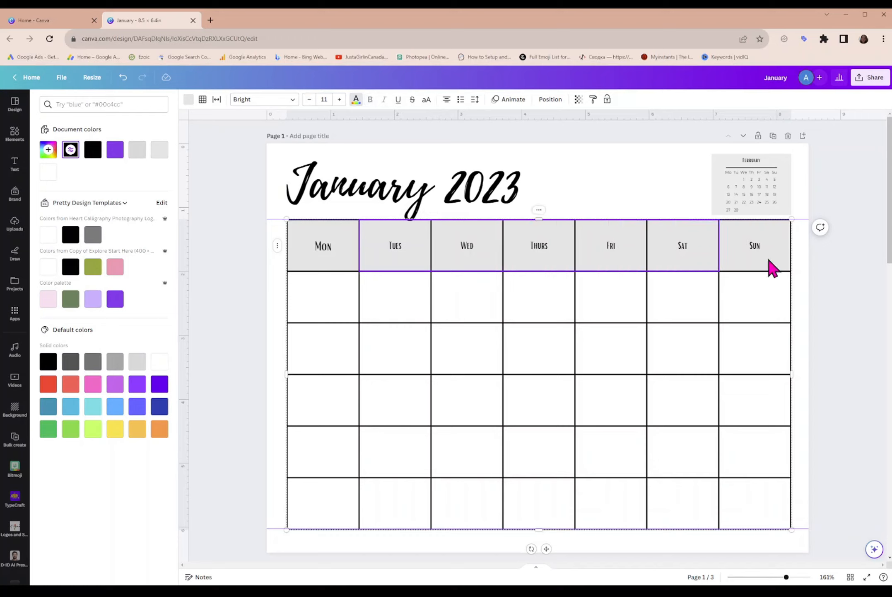
click(330, 103)
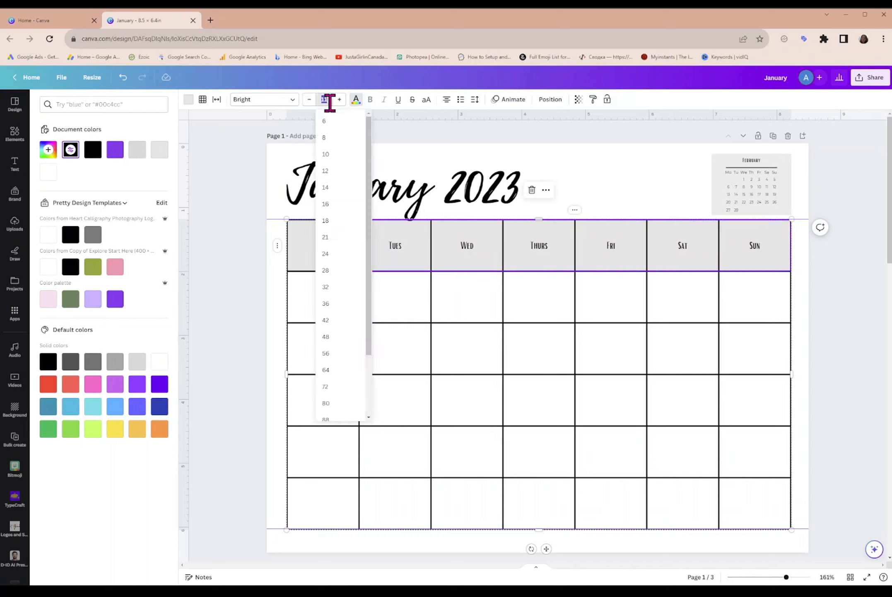
click(336, 196)
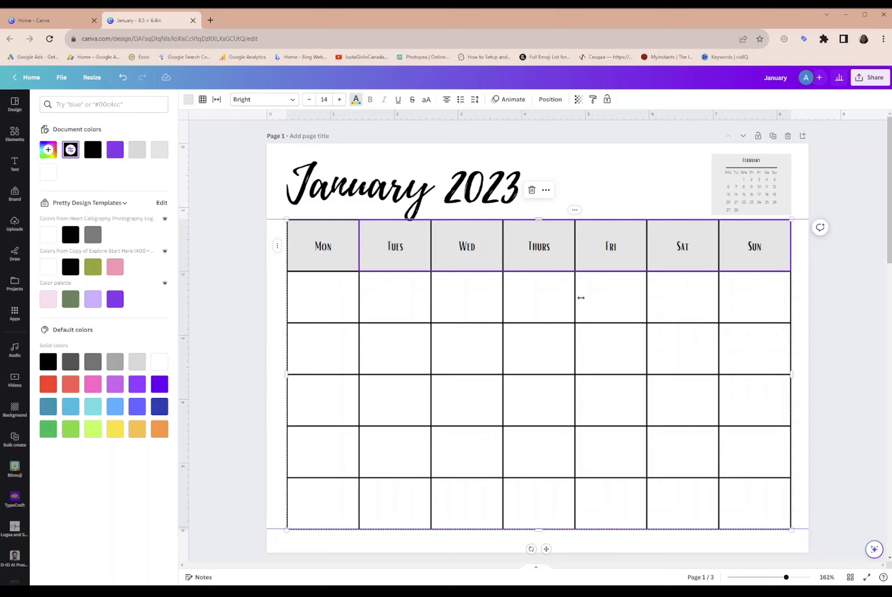
- Enter the date 1 in the Sunday cell of the first row below the header
click(762, 295)
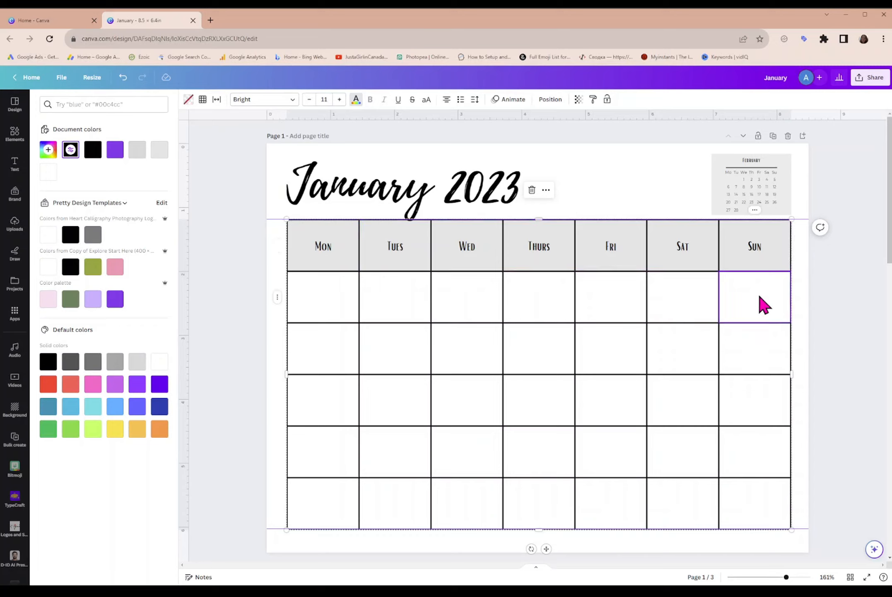
click(757, 298)
text(12)
key(BackSpace)
key(Tab)
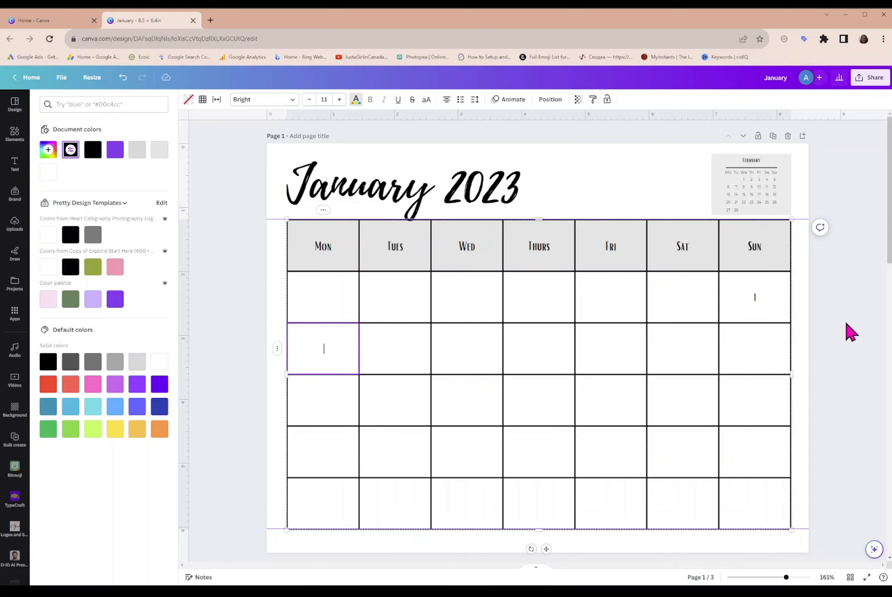
text(2)
- Number the following day cells from 2 on Monday through 29 on the last Sunday, and add another row below them
key(Tab)
text(3)
key(Tab)
text(4)
key(Tab)
text(5)
key(Tab)
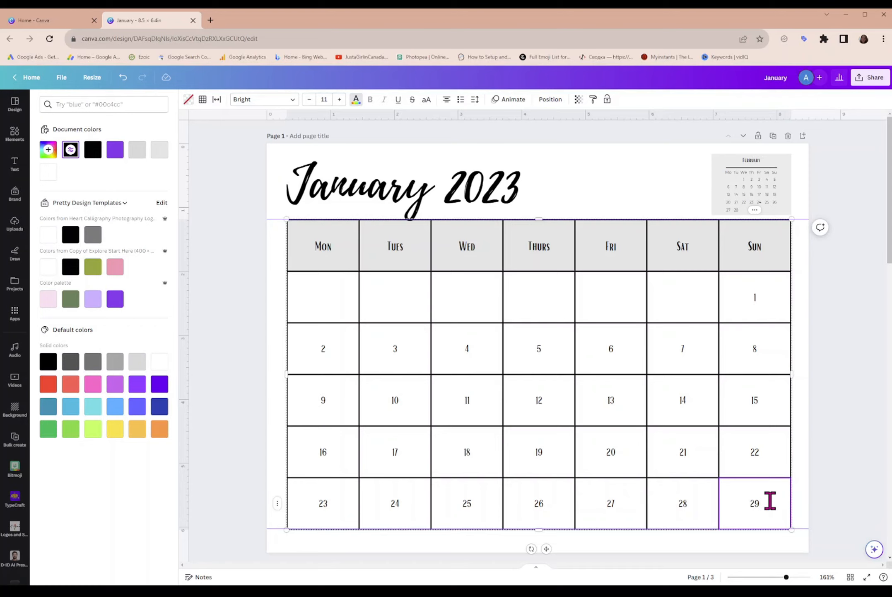
key(Tab)
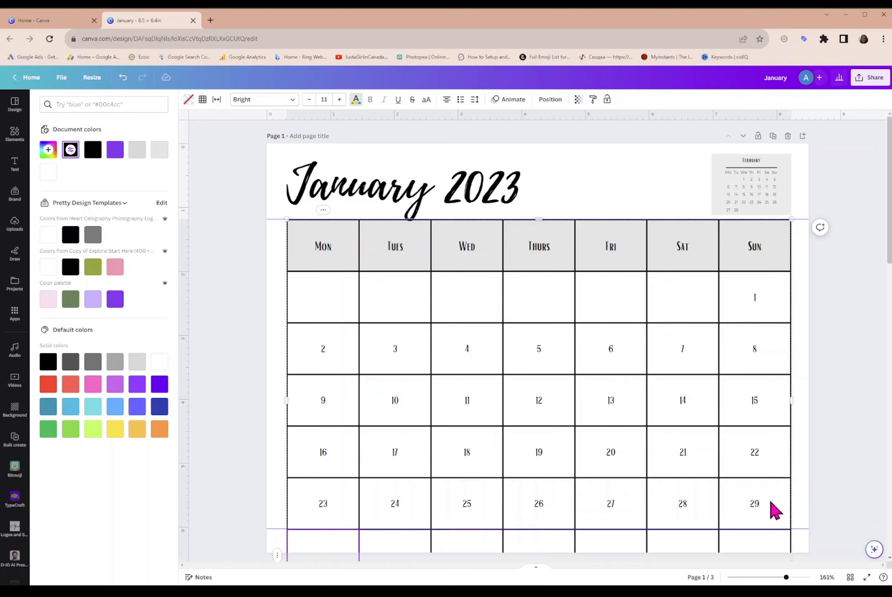
- Shrink the calendar table's height to fit the page and enter 30 and 31 in the last row's Monday and Tuesday cells
scroll(774, 502, down, 1)
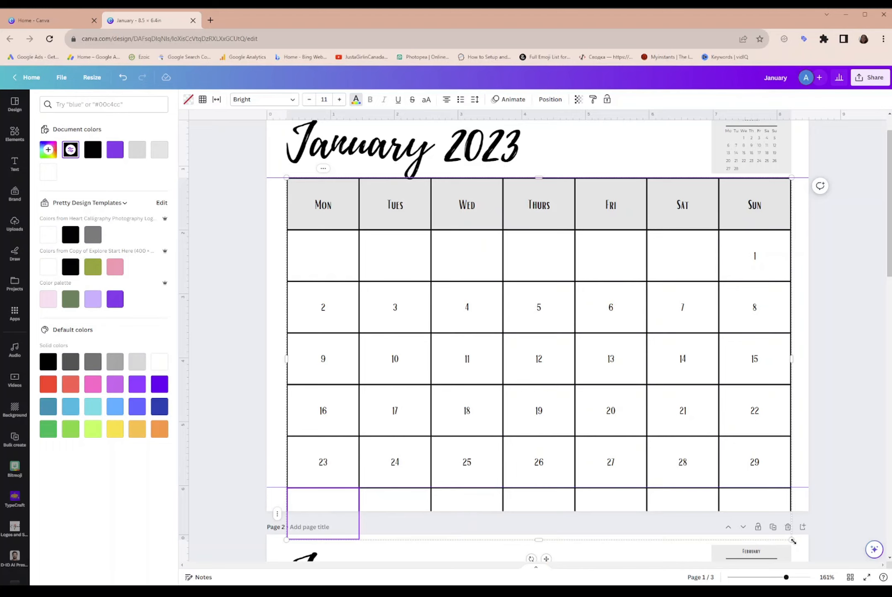
drag(793, 540, 792, 489)
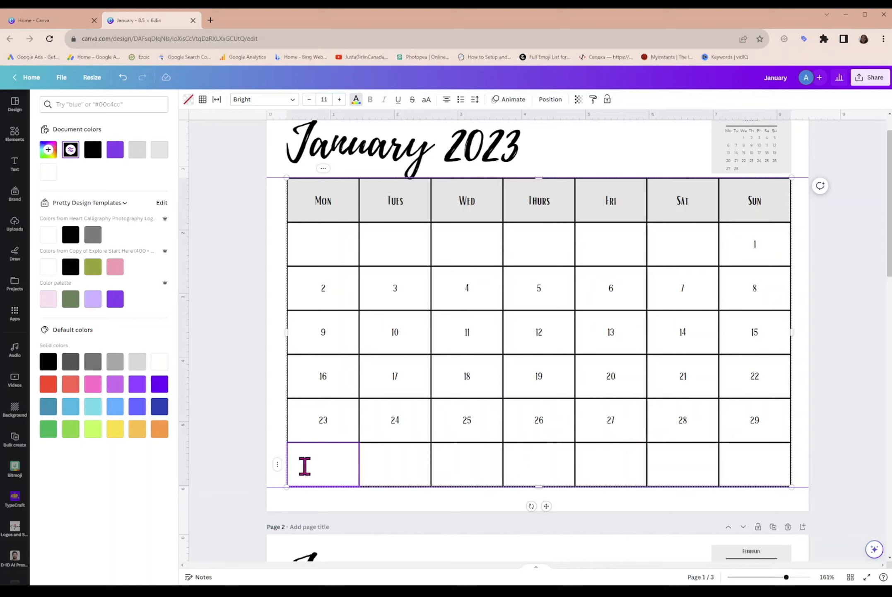
text(30)
key(Tab)
text(31)
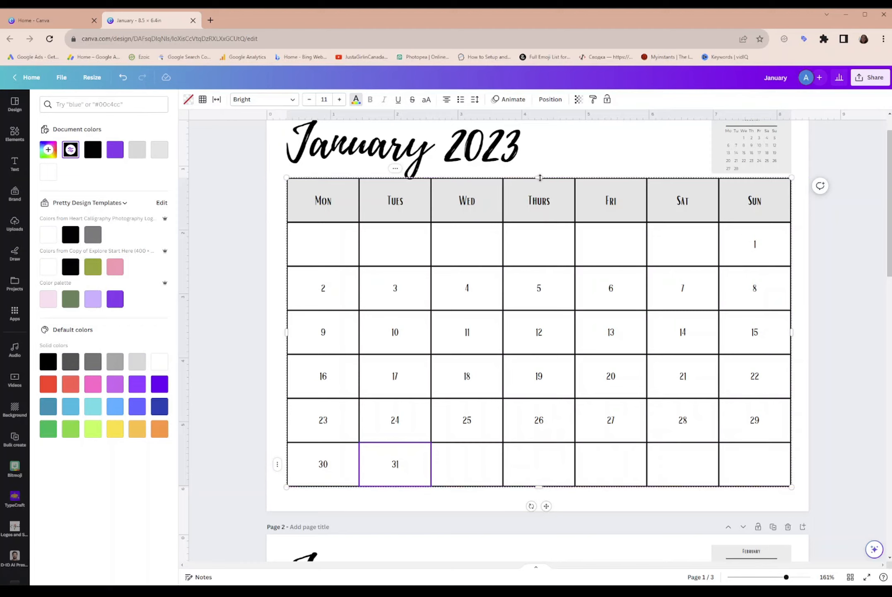
- Adjust the calendar table's height to leave a gap below the January 2023 heading, and size all its rows equally
drag(541, 178, 538, 193)
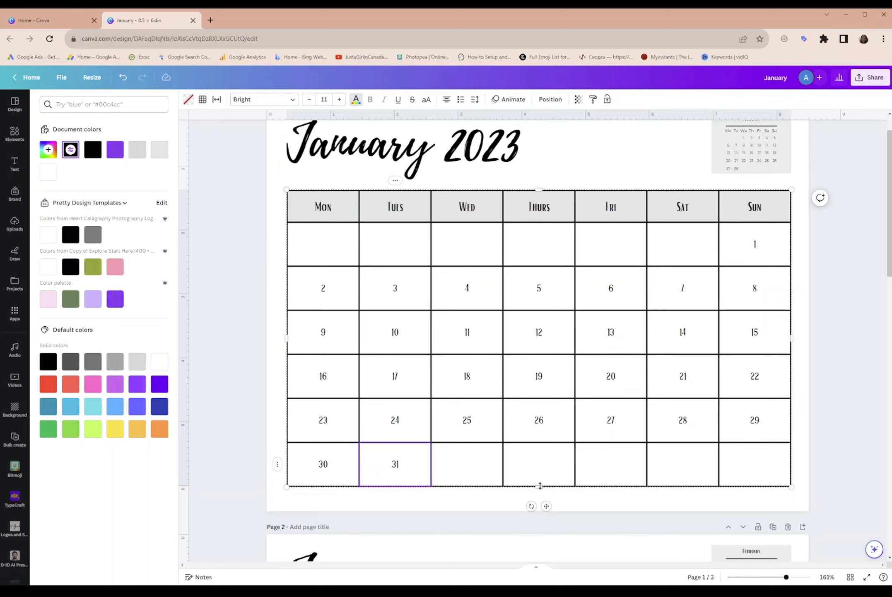
drag(540, 485, 537, 465)
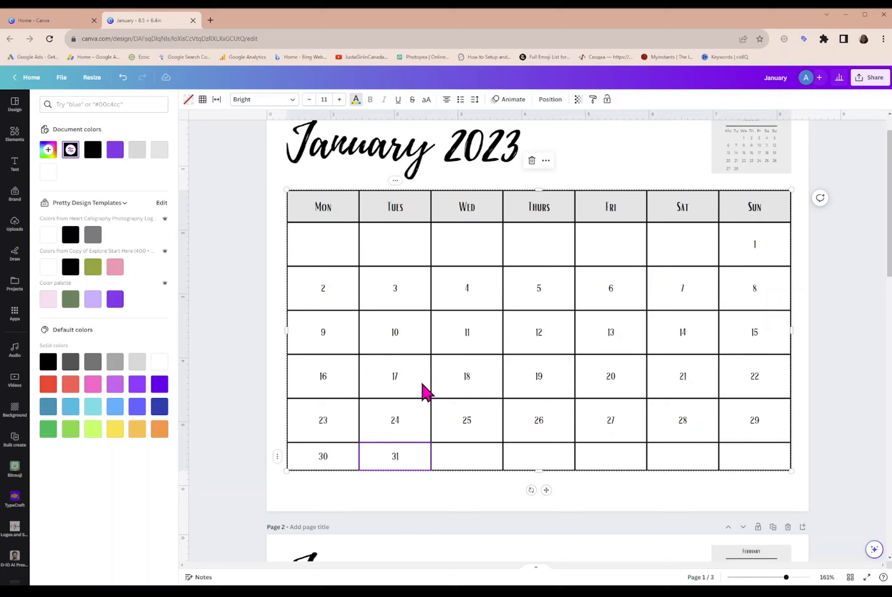
click(397, 183)
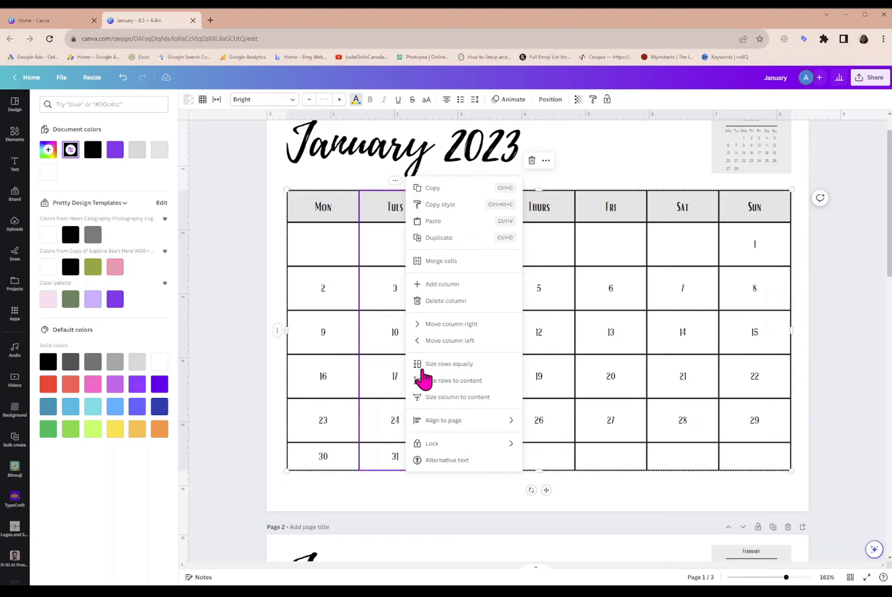
click(456, 364)
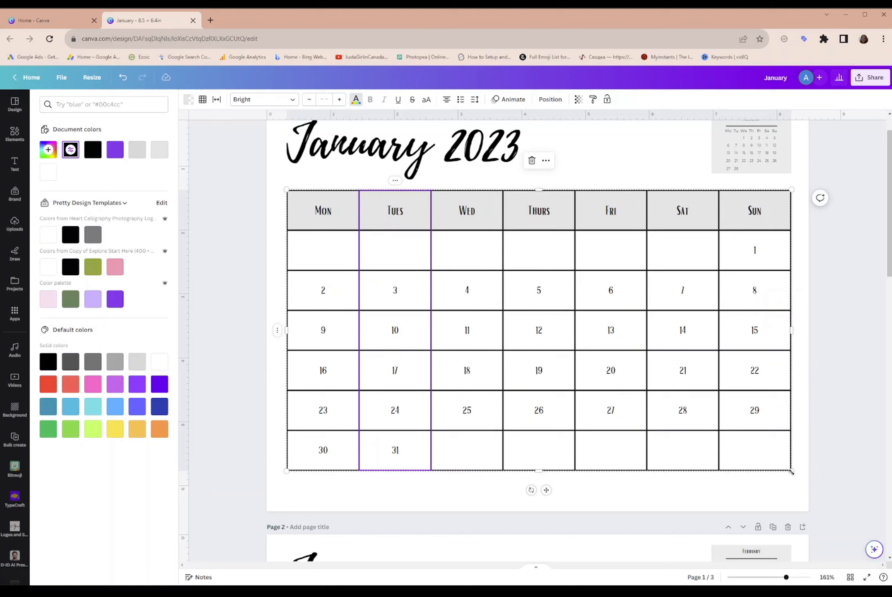
drag(791, 471, 796, 492)
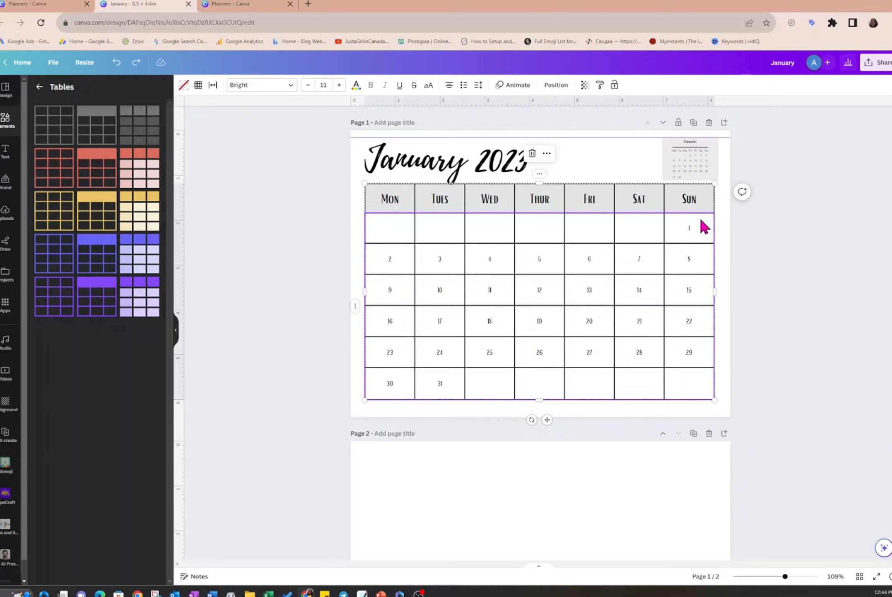
- Align the text of all day cells below the weekday header to the right and to the top of each cell
click(389, 226)
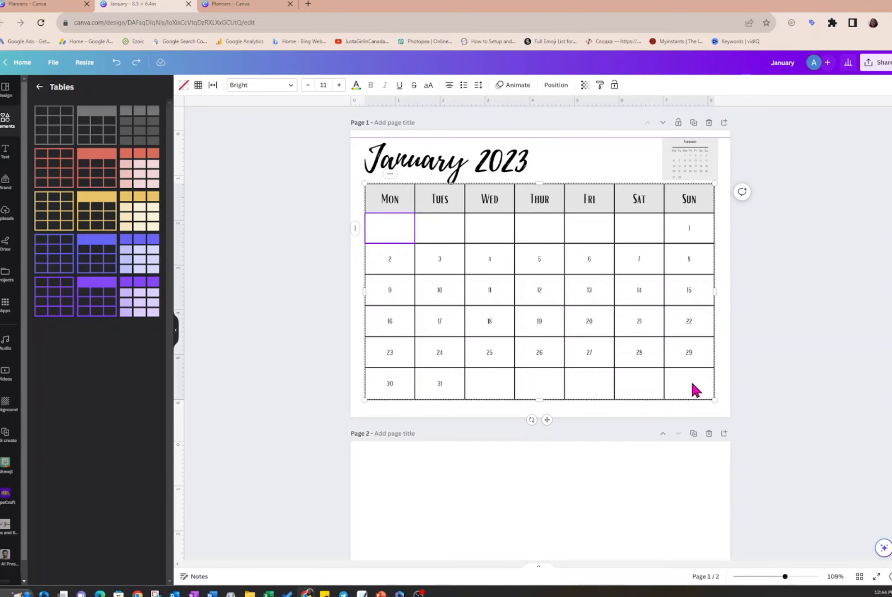
shift+click(692, 383)
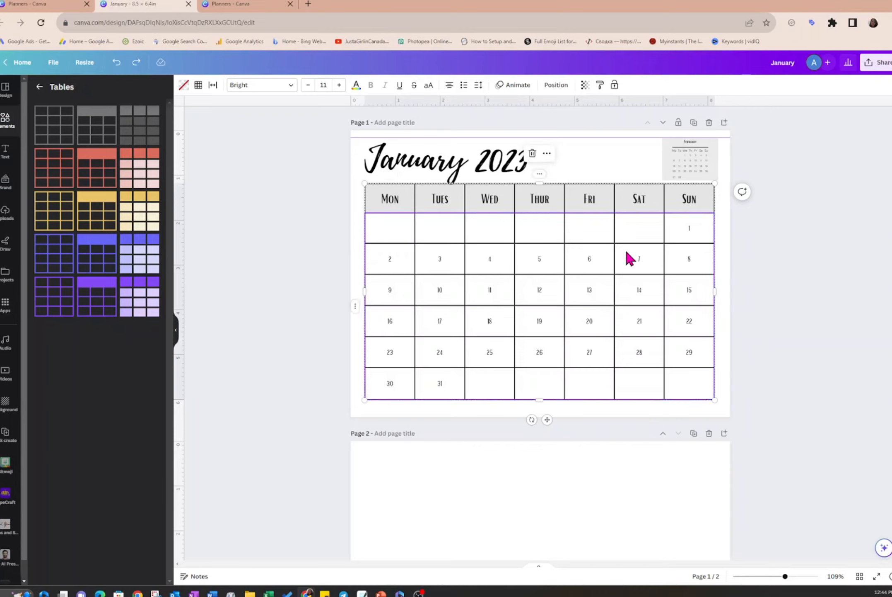
click(451, 87)
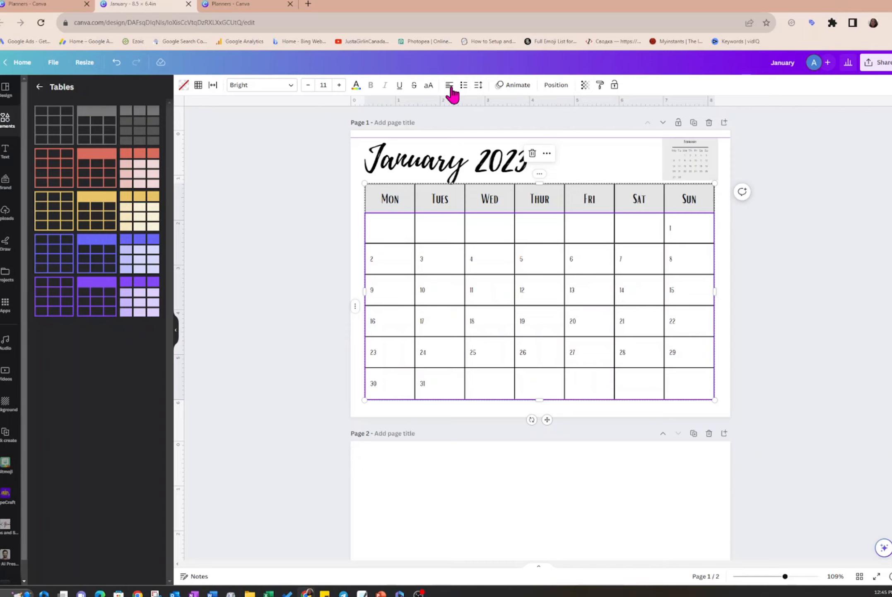
click(452, 87)
click(452, 88)
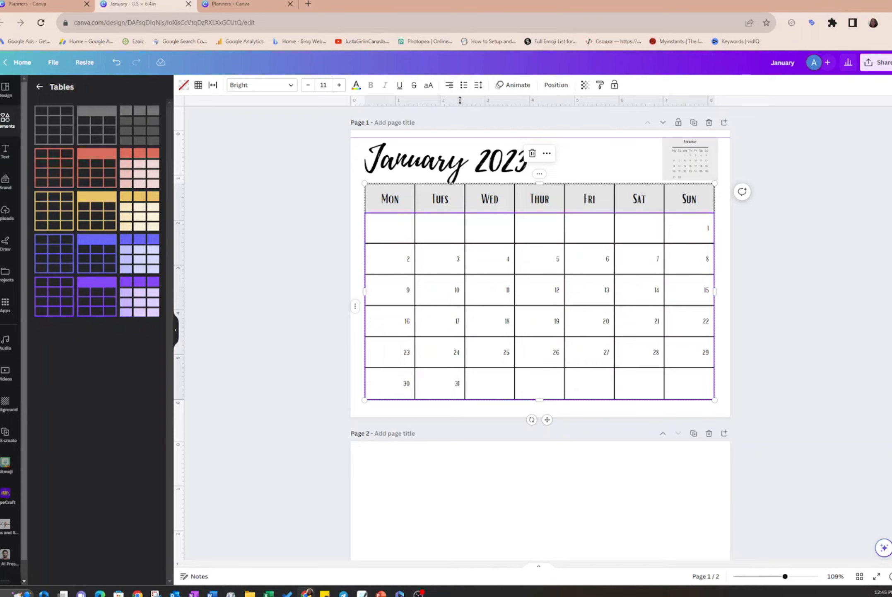
click(479, 86)
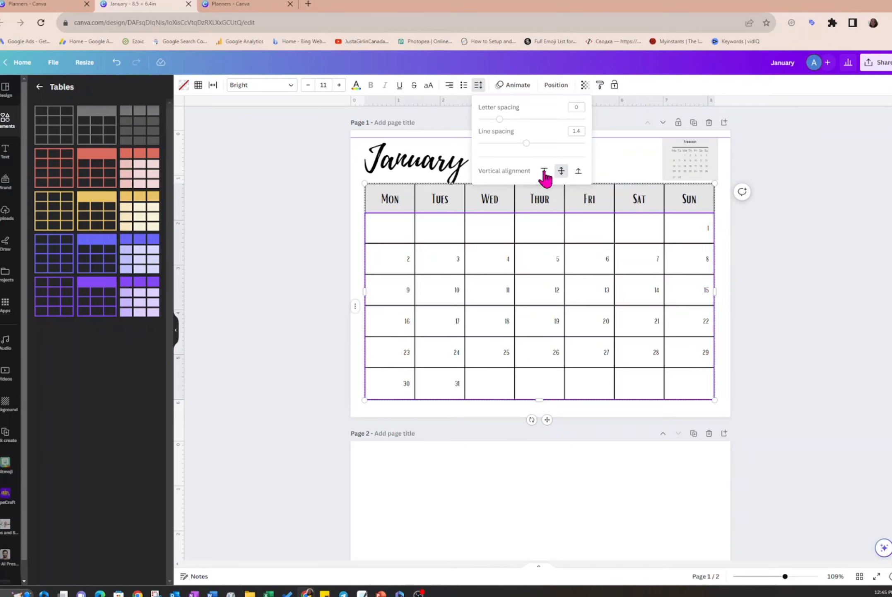
click(544, 173)
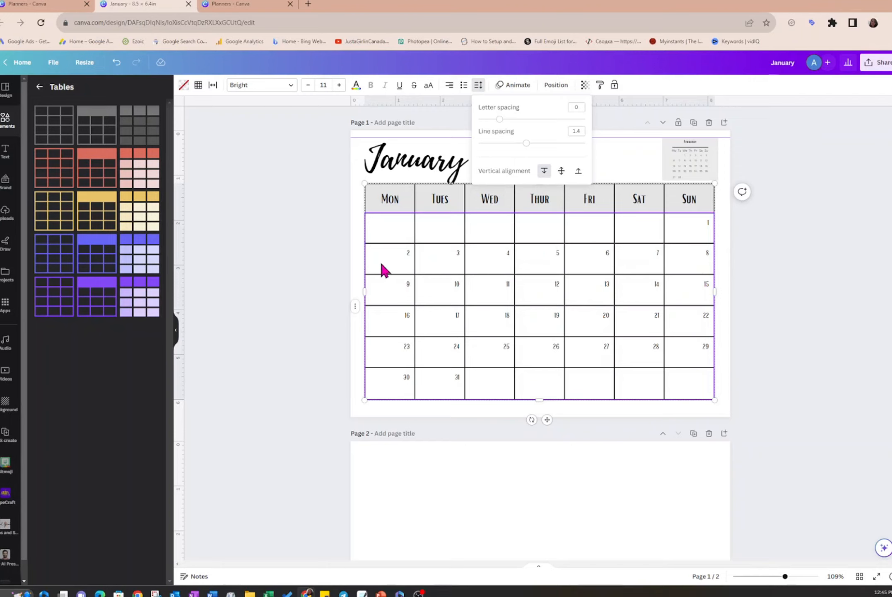
key(ctrl+z)
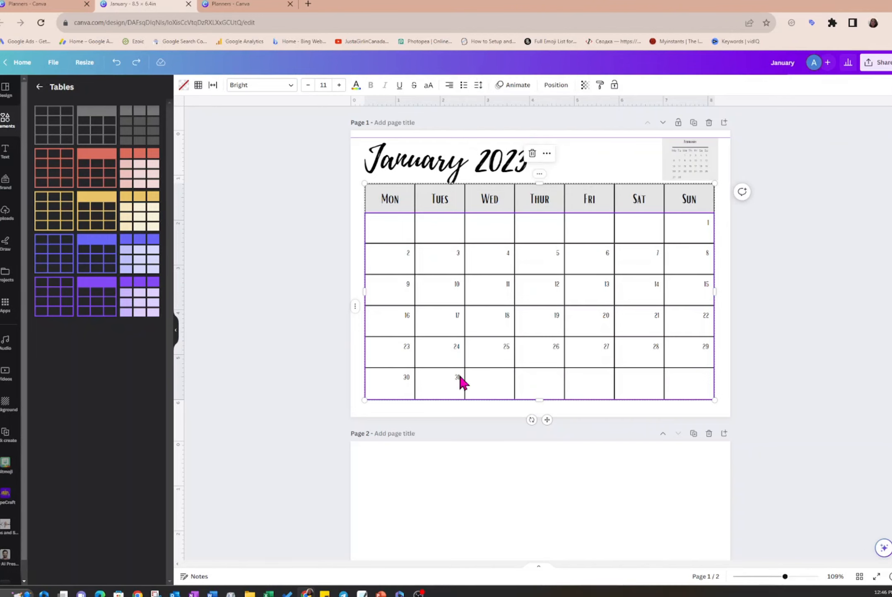
- Change the font of all day cells below the weekday header to Finger Paint
click(384, 228)
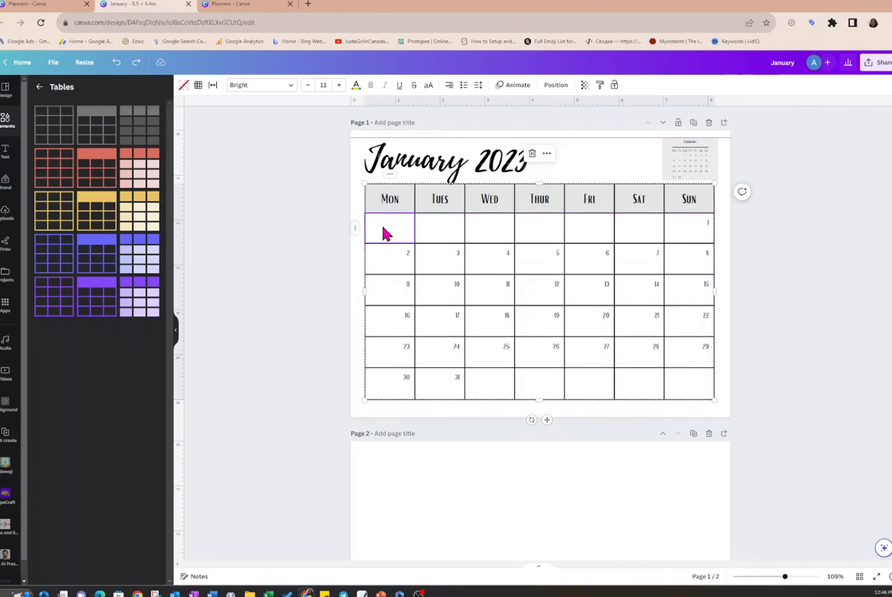
shift+click(696, 392)
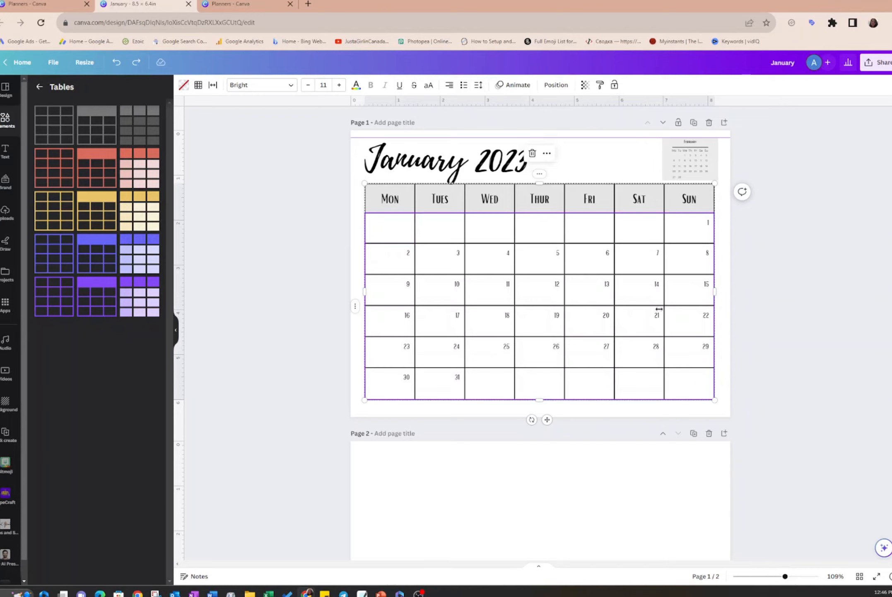
click(292, 92)
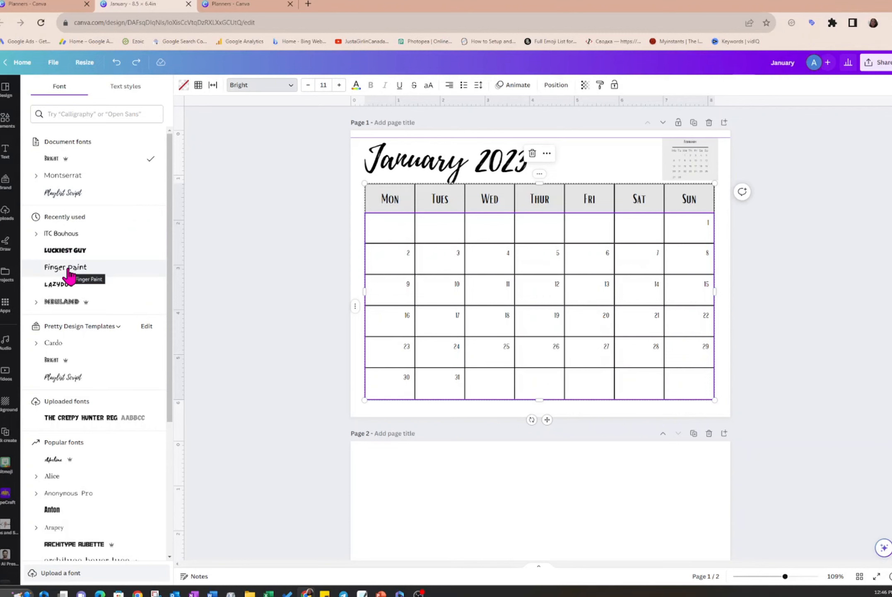
click(66, 267)
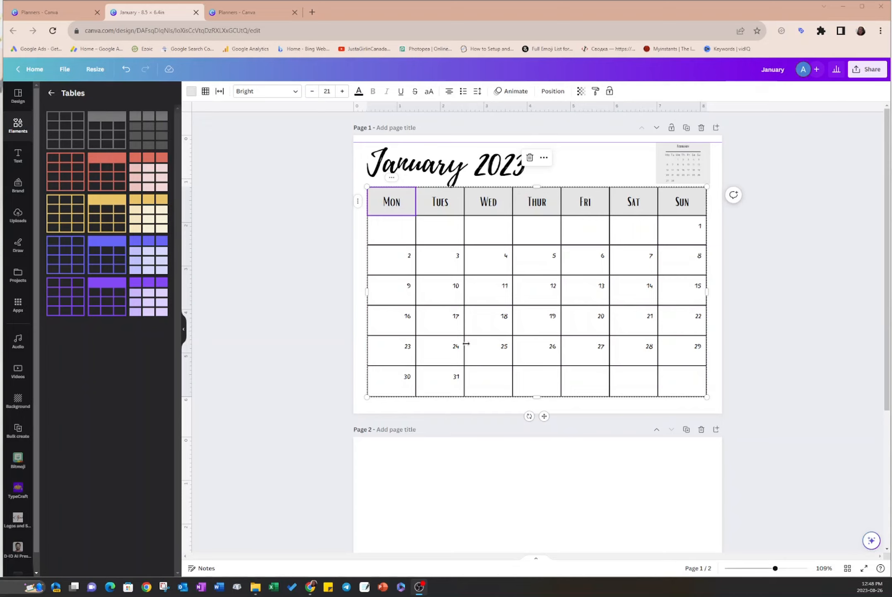
- Copy the January 2023 heading from page 1 onto the blank page 2
scroll(508, 450, down, 3)
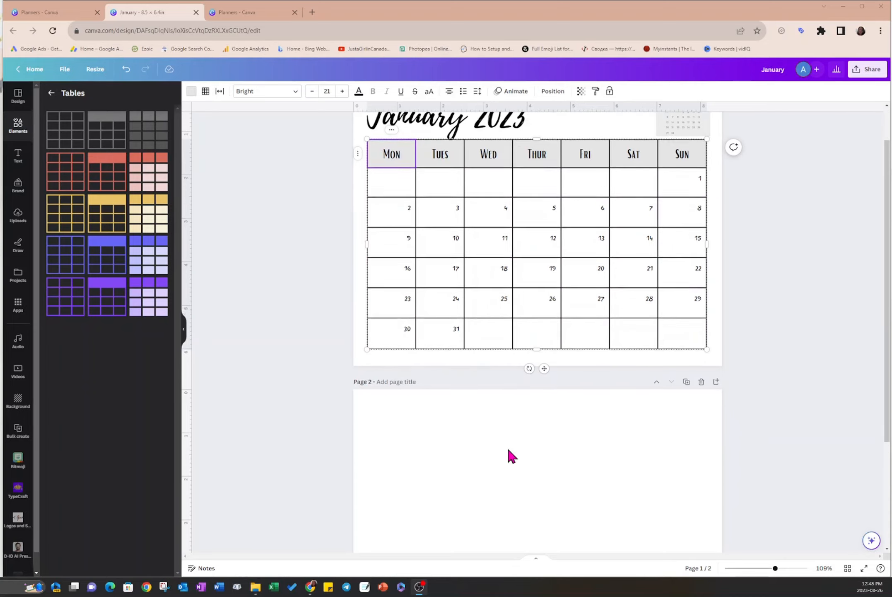
scroll(512, 455, down, 1)
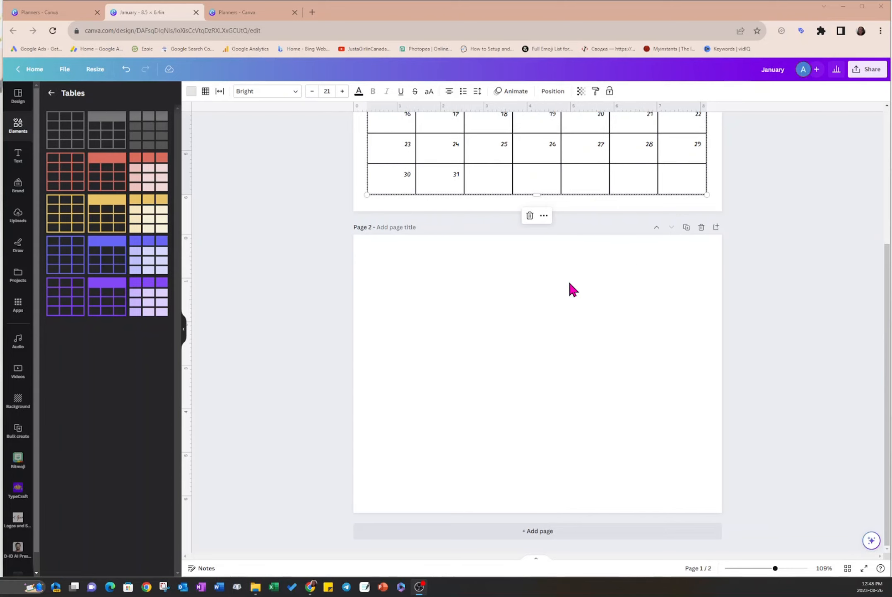
scroll(481, 381, up, 5)
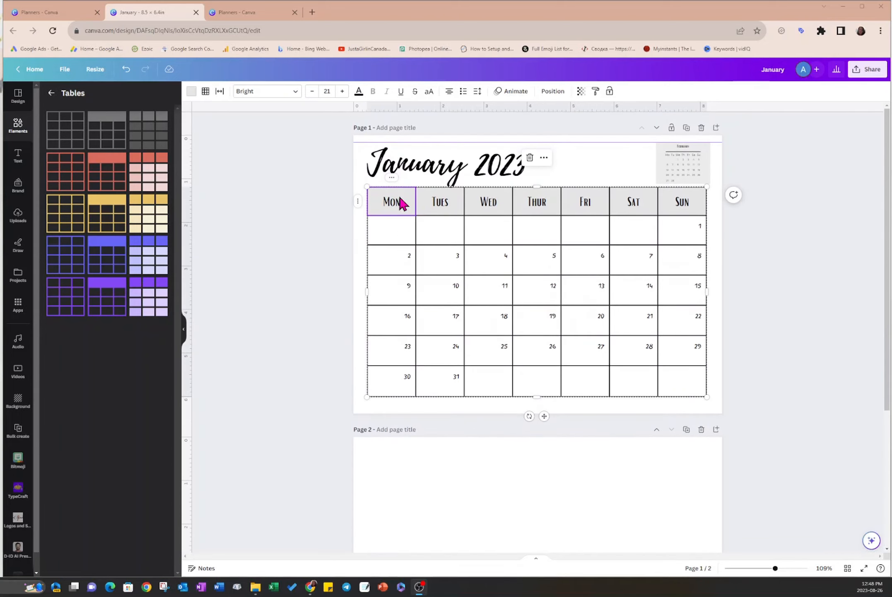
click(408, 165)
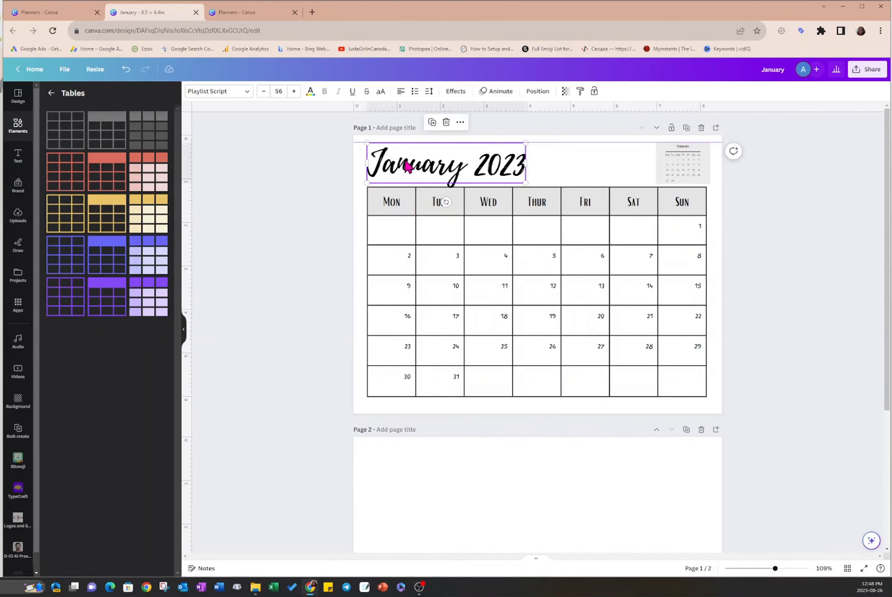
scroll(348, 426, down, 5)
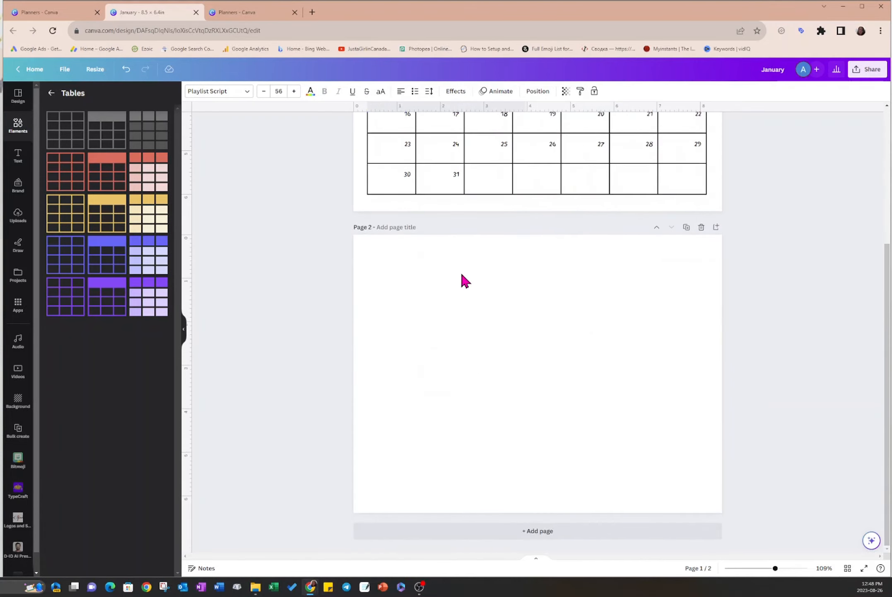
click(446, 257)
key(ctrl+v)
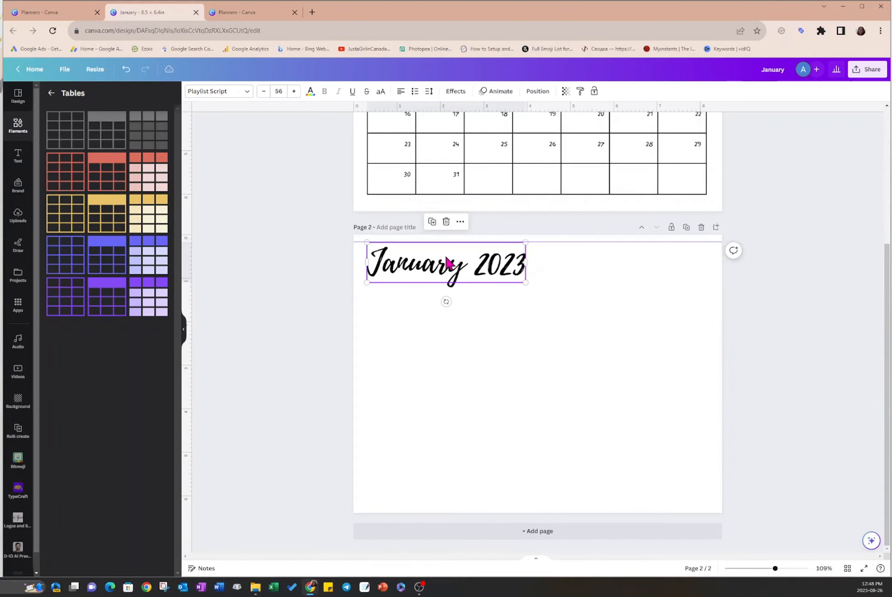
- Change the page 2 heading text to "Weekly 2023" and scale the heading down slightly
click(451, 265)
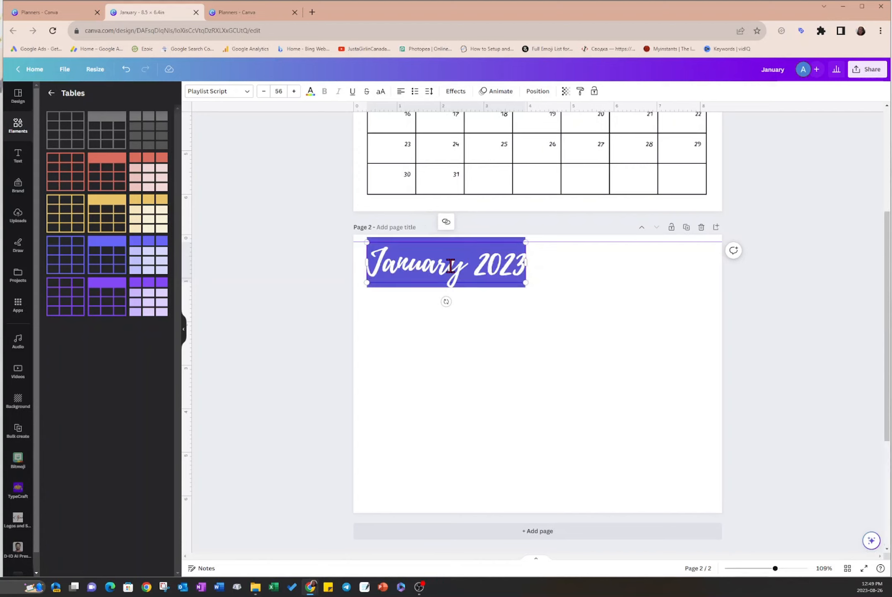
text(Weekly)
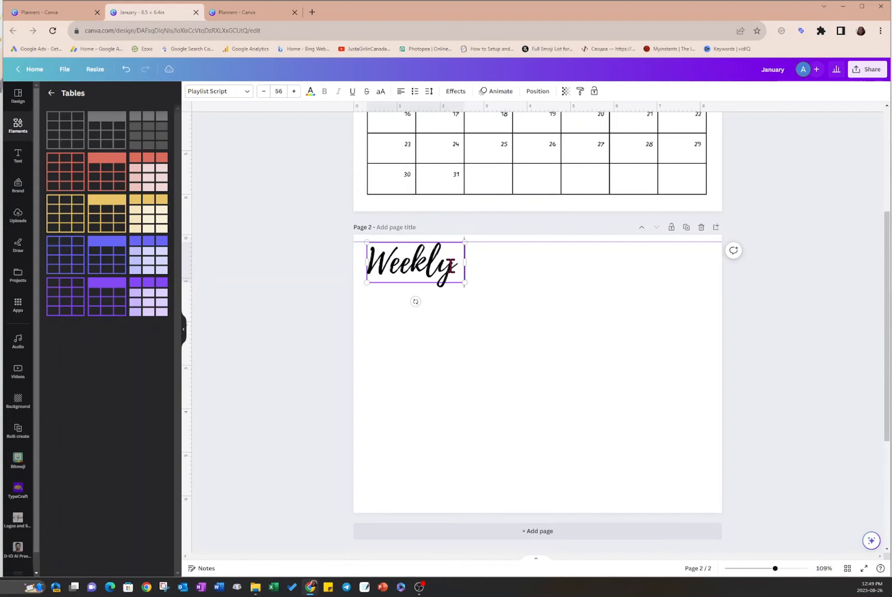
text( 2023)
click(527, 350)
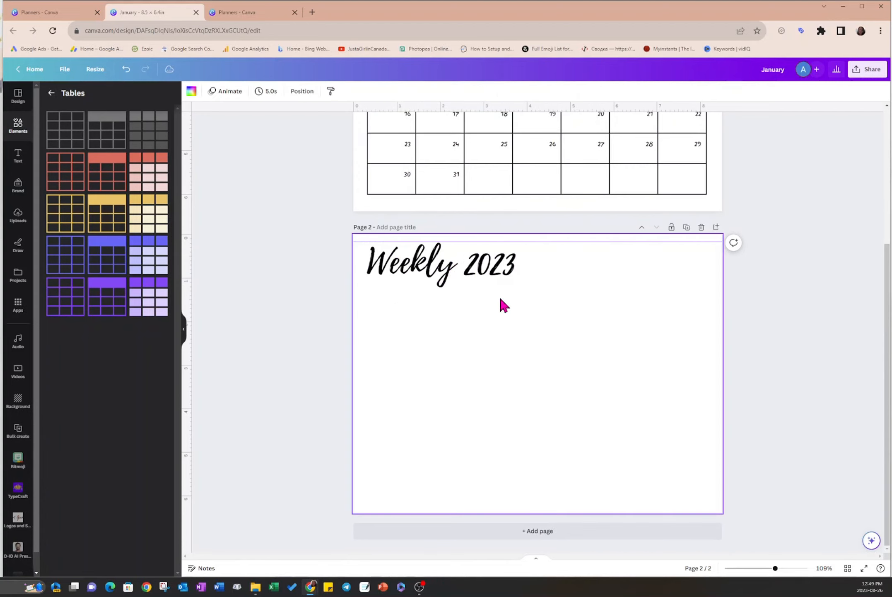
click(501, 280)
drag(515, 282, 483, 270)
click(488, 322)
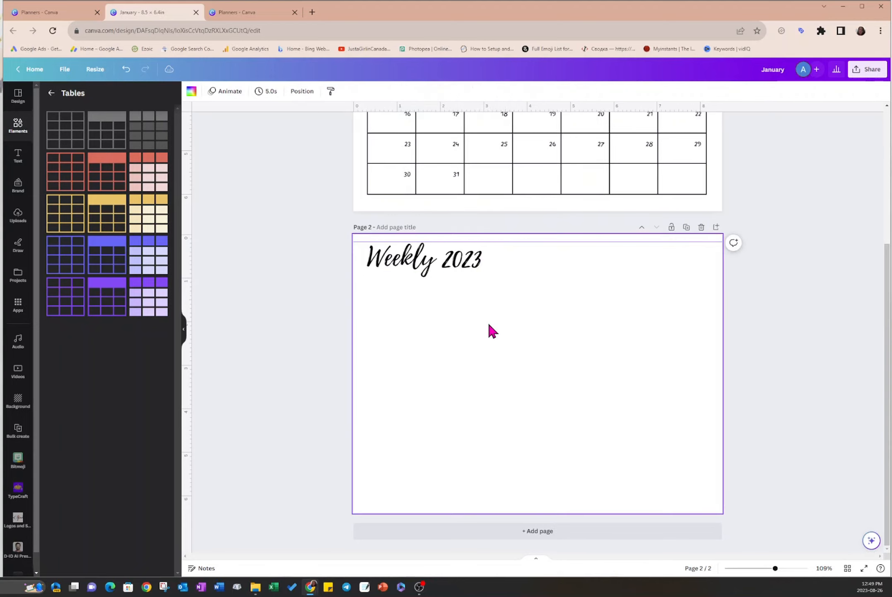
- Insert a plain outlined table on page 2 and delete two of its columns to leave a single column with four rows
click(71, 140)
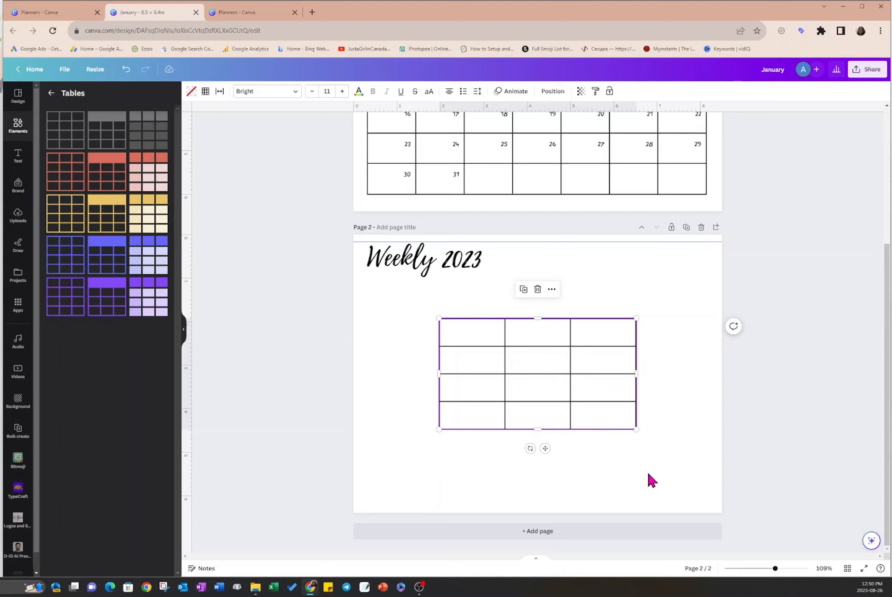
right_click(551, 377)
click(582, 404)
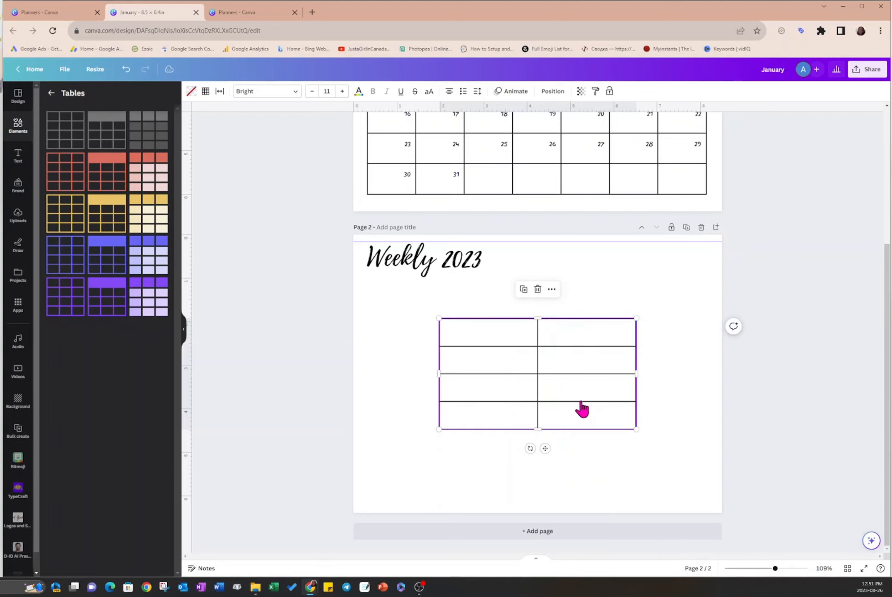
click(553, 290)
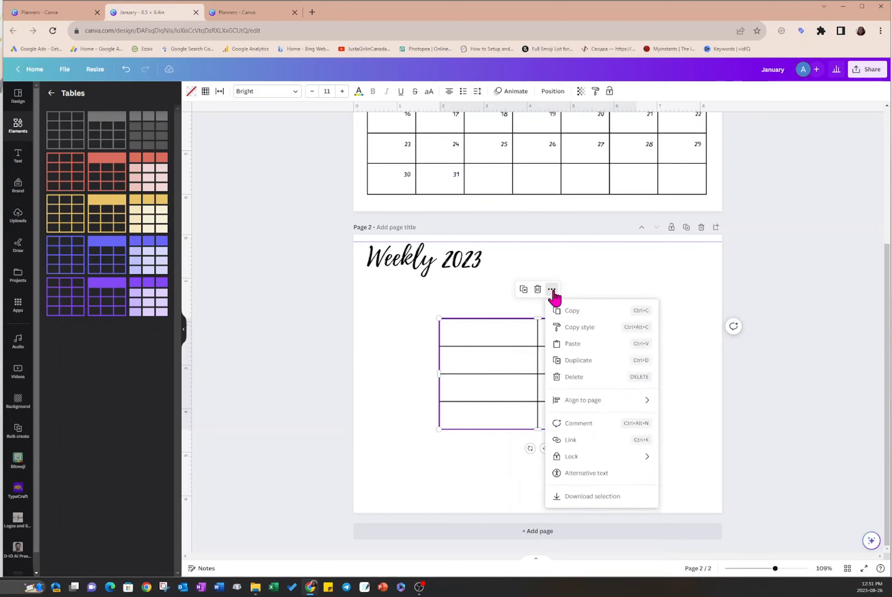
click(521, 384)
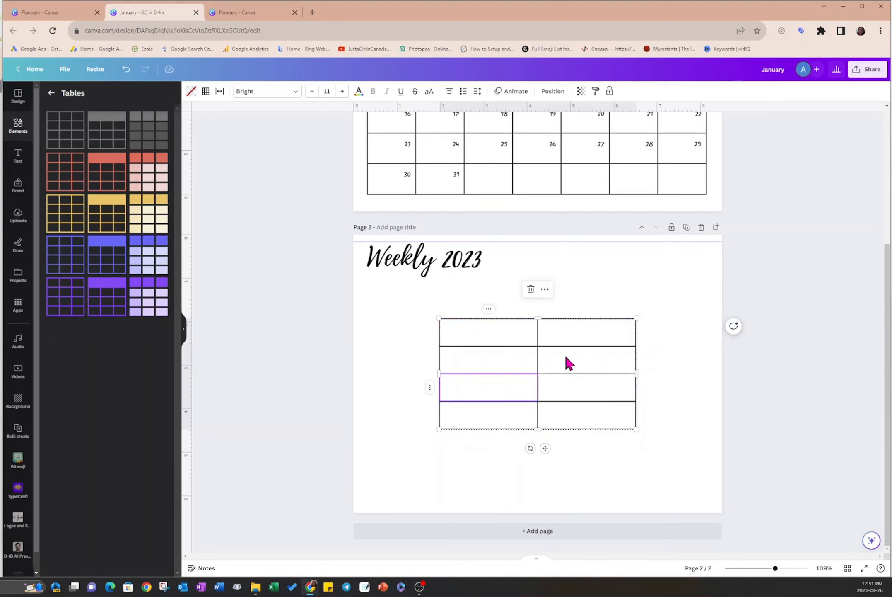
click(545, 289)
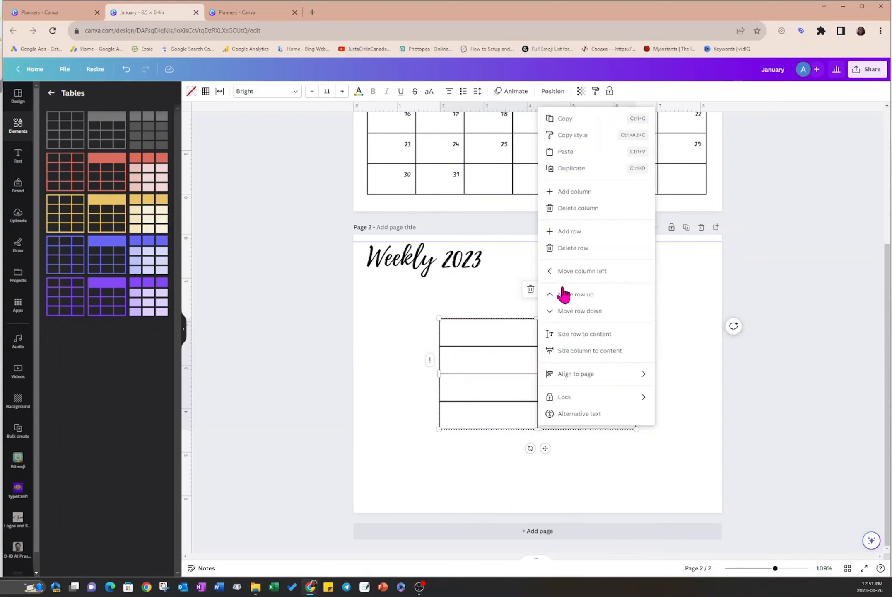
click(577, 209)
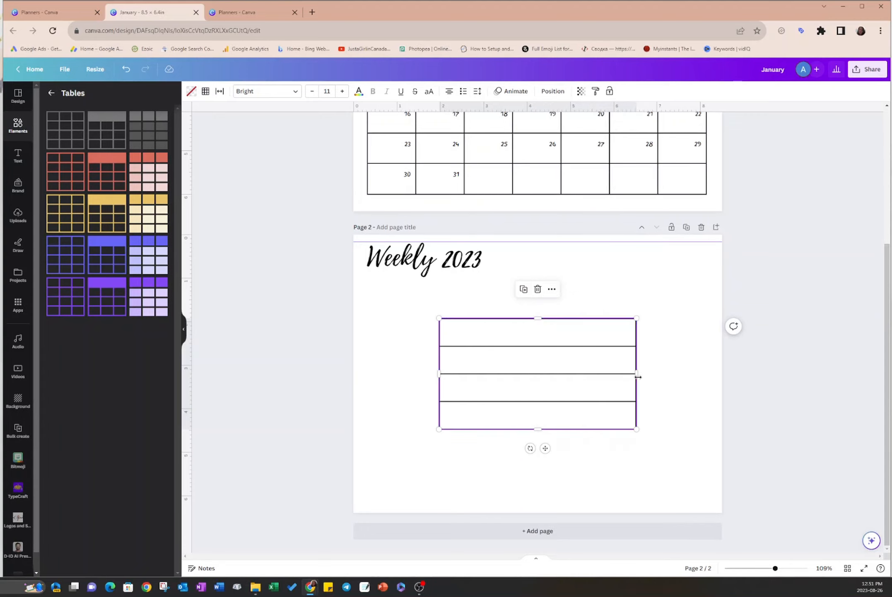
- Narrow the single-column table on page 2 and duplicate it
drag(637, 373, 550, 378)
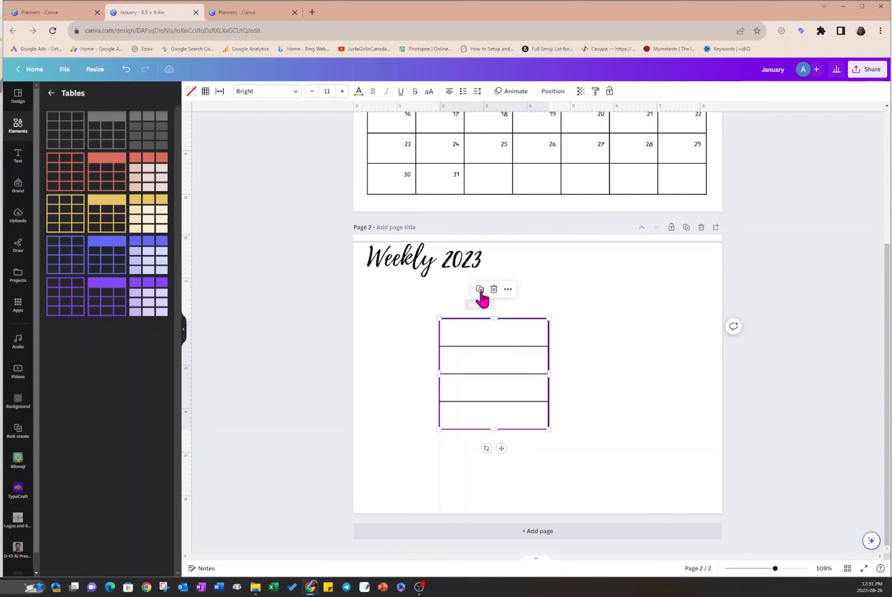
click(481, 290)
click(512, 381)
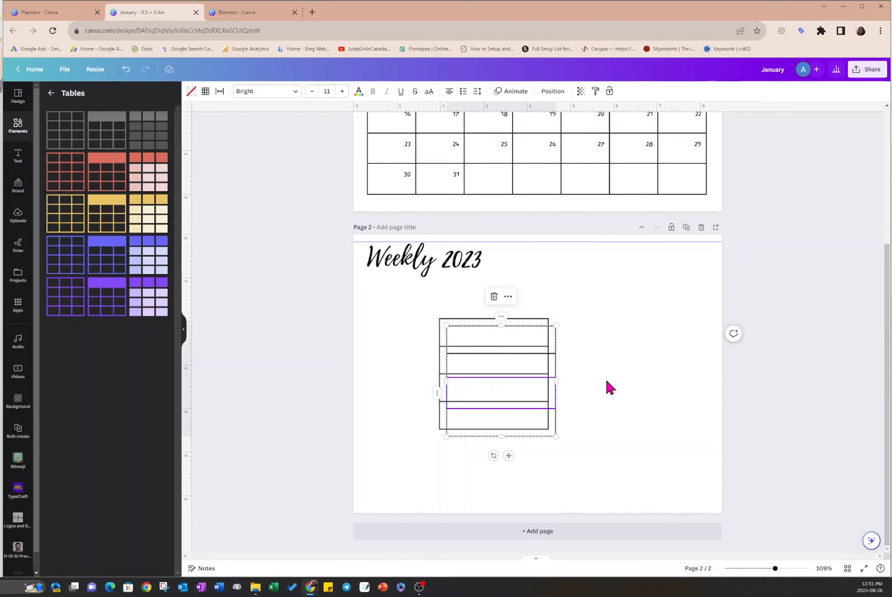
click(126, 69)
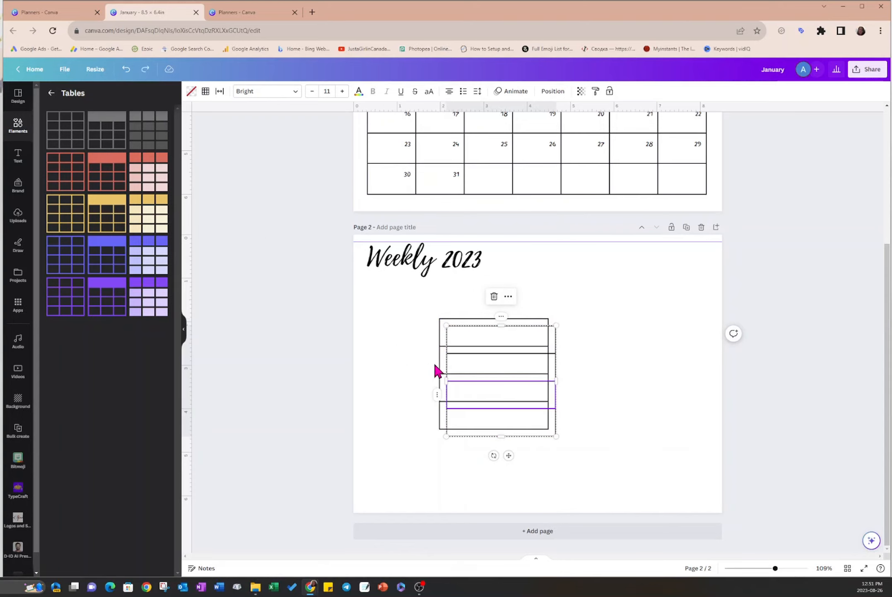
click(405, 345)
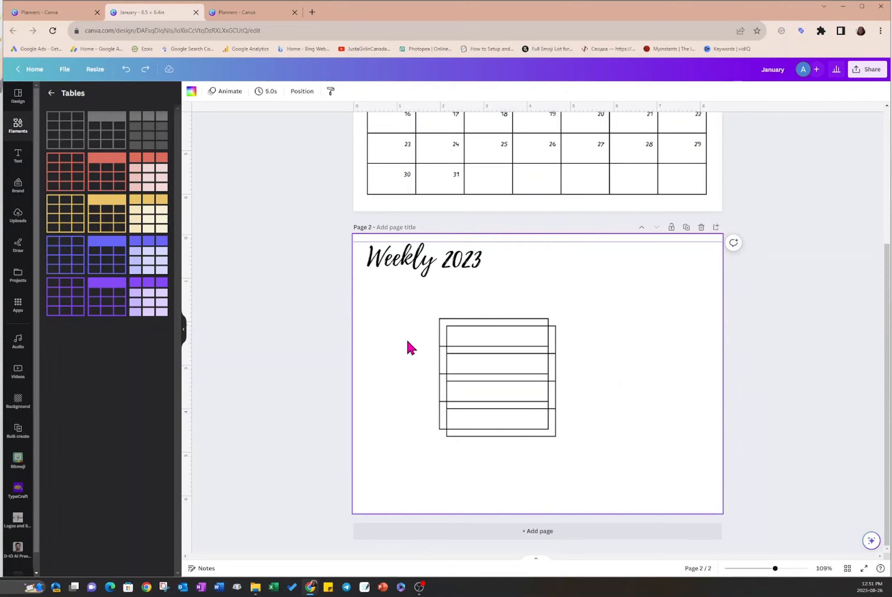
- Place one table at the page's right margin and the other under the heading at the left margin, stretching both down towards the page bottom
drag(456, 352, 601, 298)
drag(647, 388, 648, 484)
click(486, 382)
drag(487, 382, 416, 352)
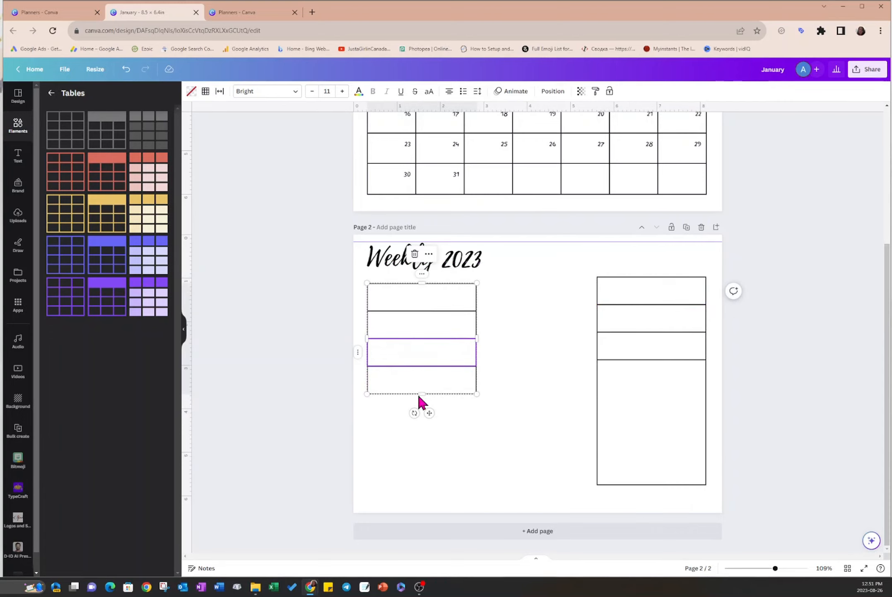
drag(418, 394, 418, 493)
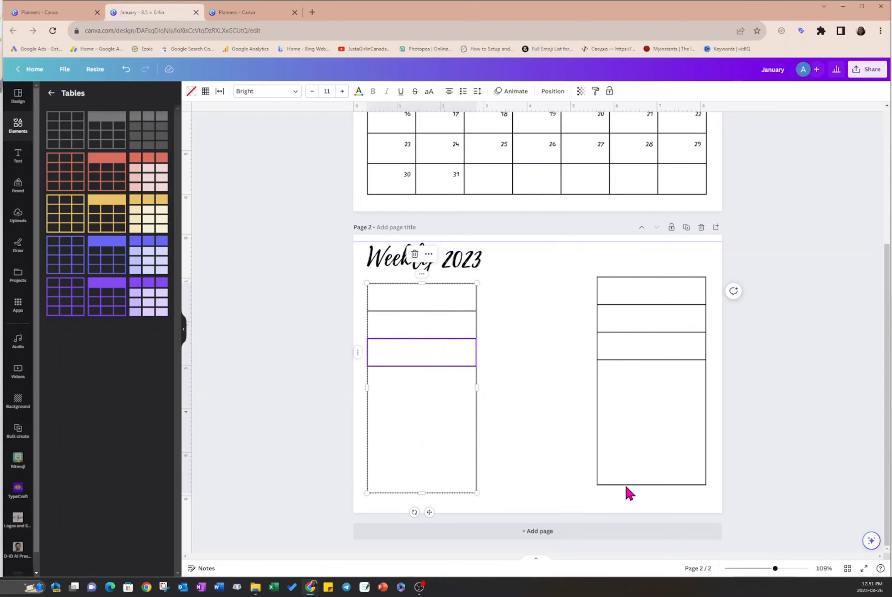
- Align the right-hand table's bottom edge with the left-hand table's and widen both tables towards the page centre
click(649, 472)
drag(657, 484, 657, 493)
drag(596, 385, 543, 383)
click(472, 379)
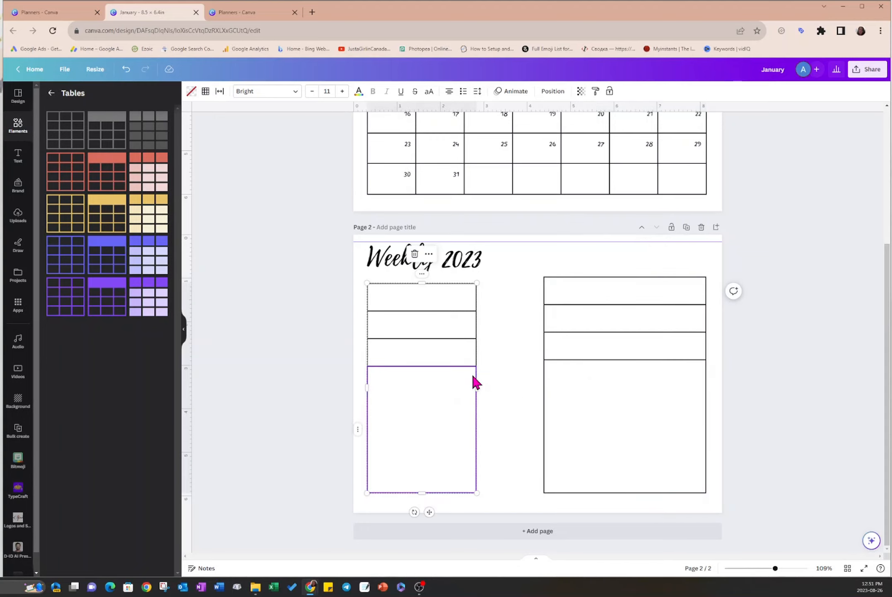
drag(477, 384, 545, 386)
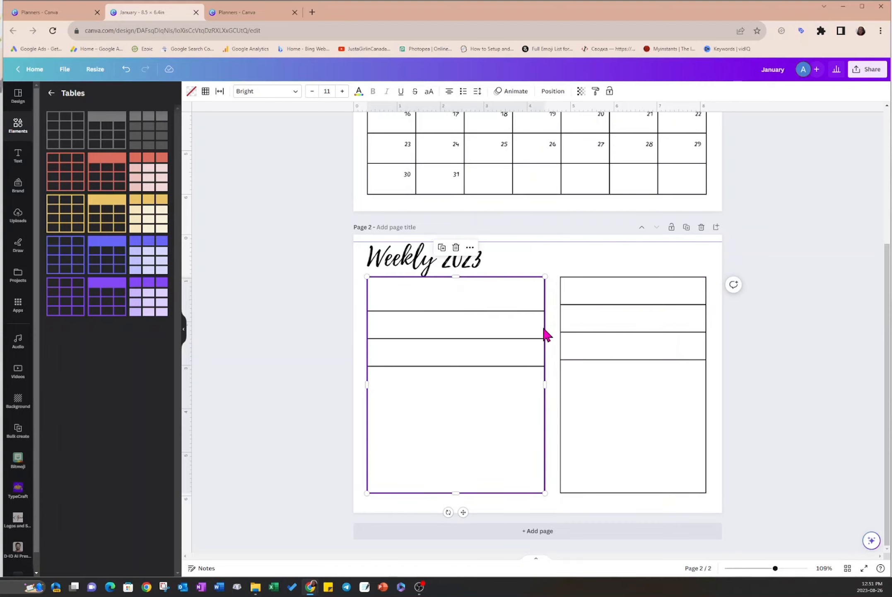
- Adjust the inner edges of both tables to leave a narrow central gap, with the right-hand table about 3.8 in wide
click(593, 339)
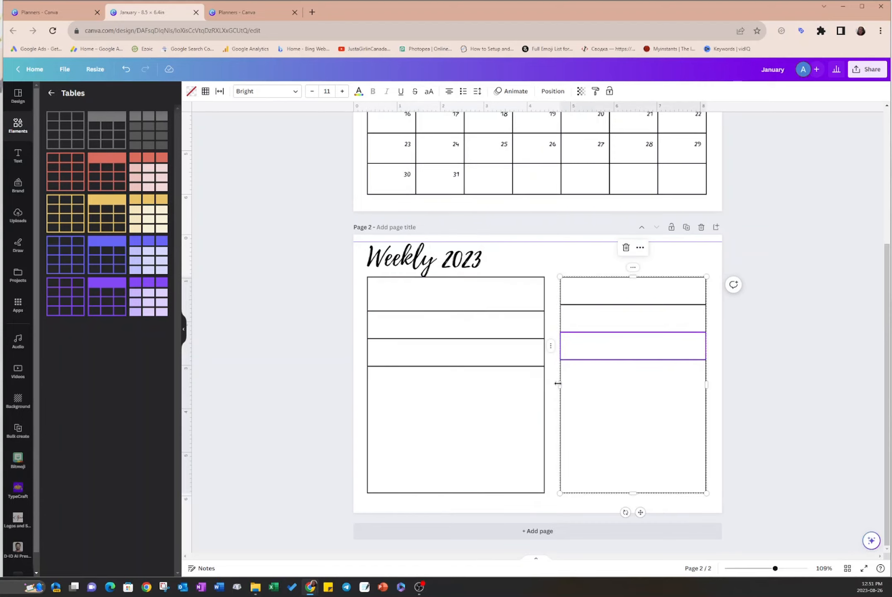
click(542, 384)
mouse_move(544, 385)
mouse_down()
mouse_move(532, 384)
mouse_move(555, 385)
mouse_move(544, 385)
mouse_up()
click(592, 384)
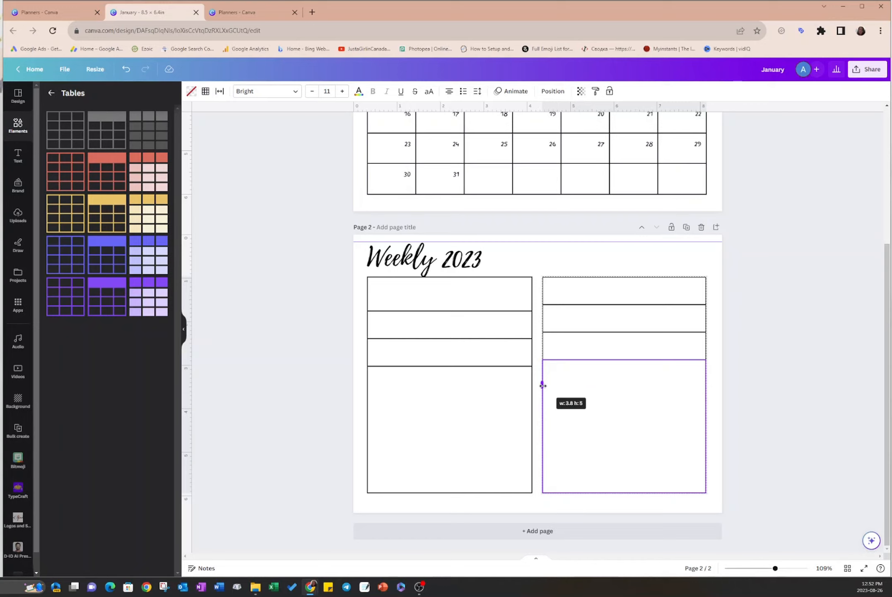
drag(543, 385, 543, 385)
click(493, 384)
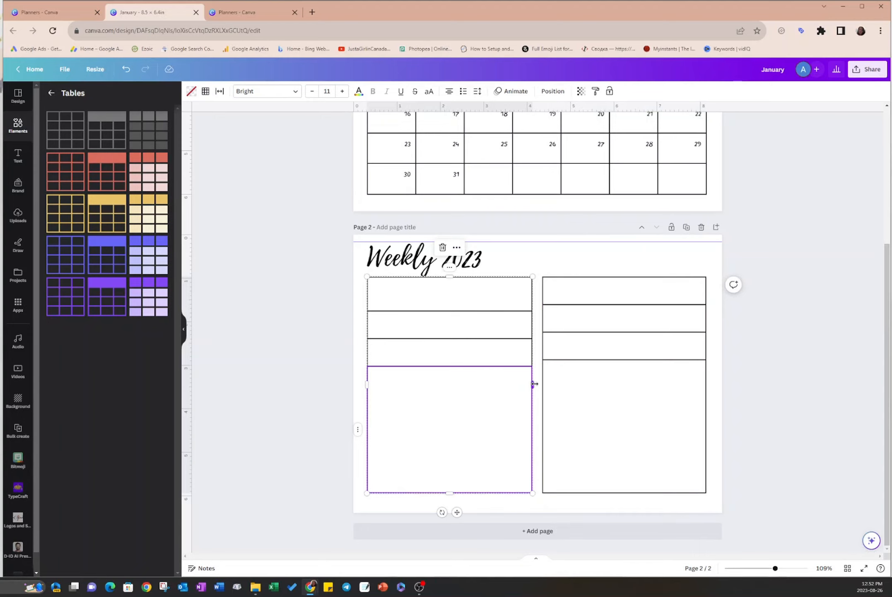
drag(534, 384, 532, 383)
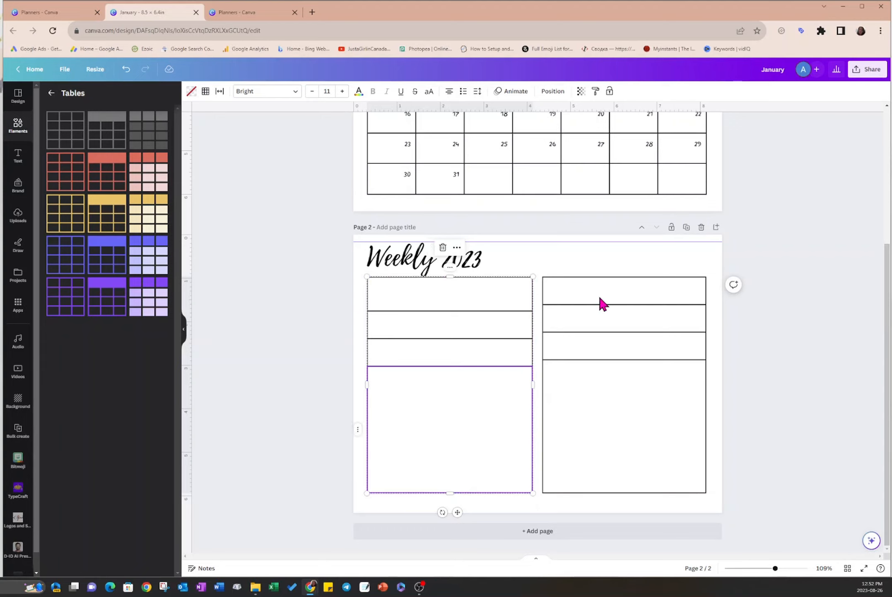
- Merge the bottom two cells of the right-hand table into one
click(582, 327)
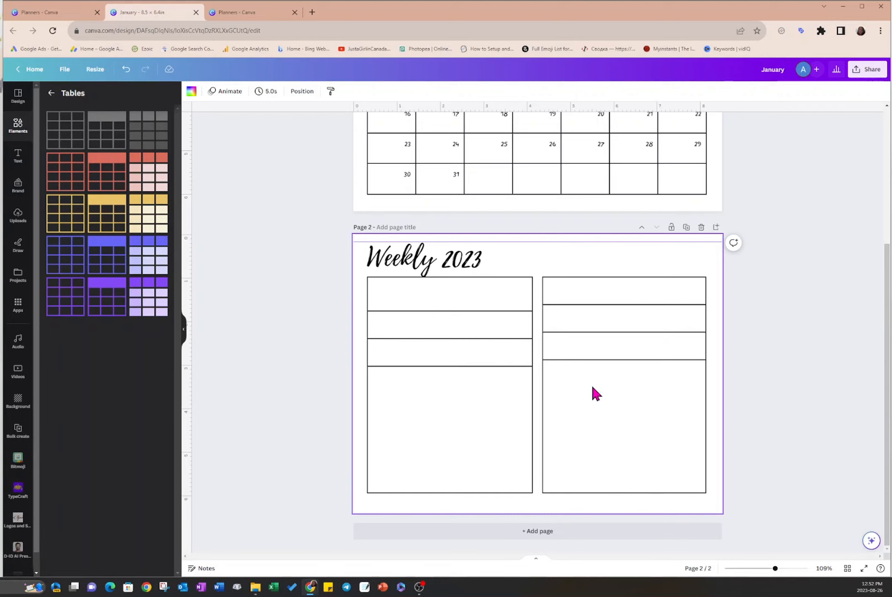
click(626, 393)
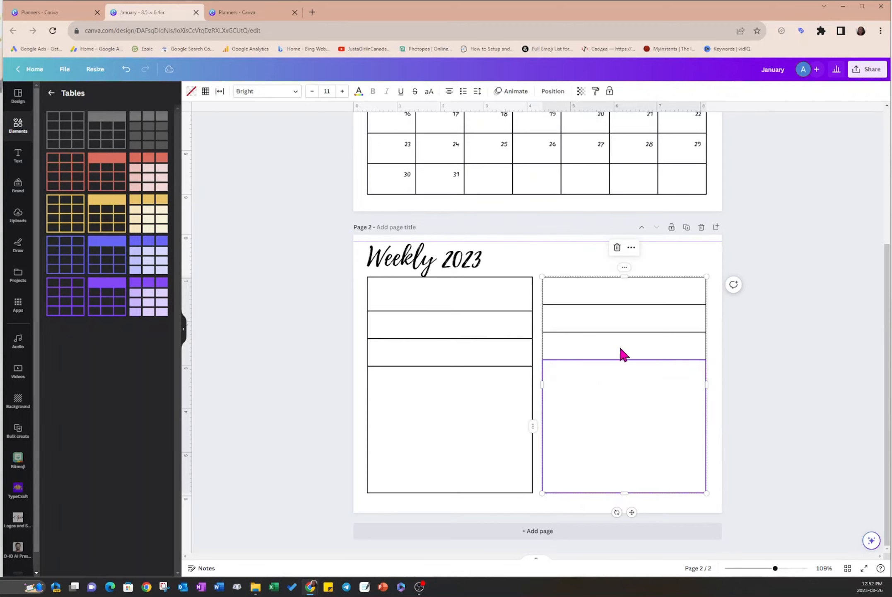
mouse_move(621, 348)
mouse_down()
mouse_move(619, 359)
mouse_move(621, 350)
mouse_up()
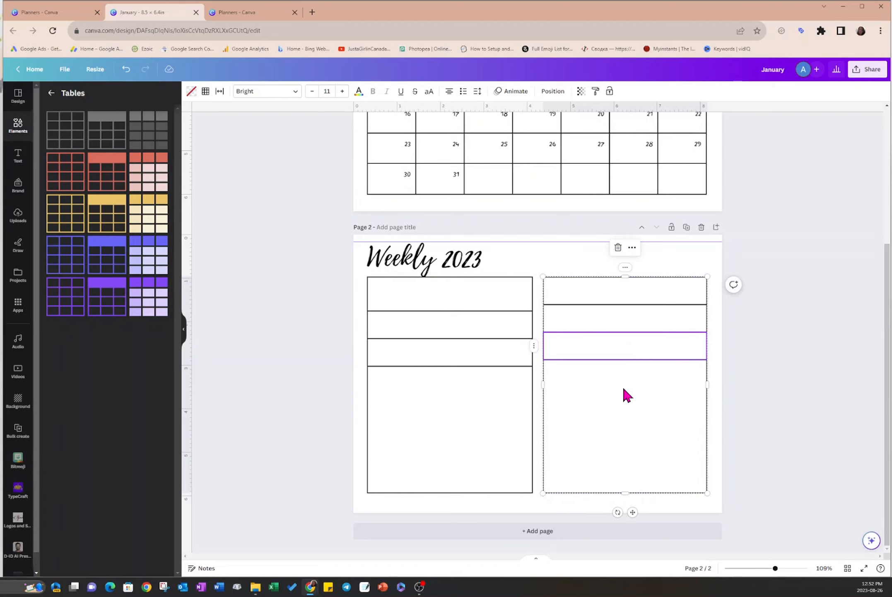
click(633, 247)
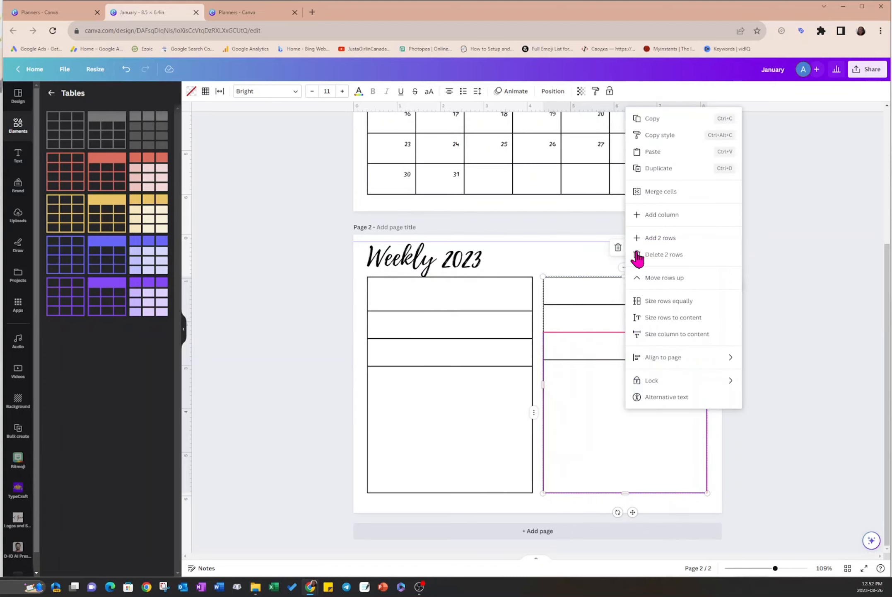
click(667, 192)
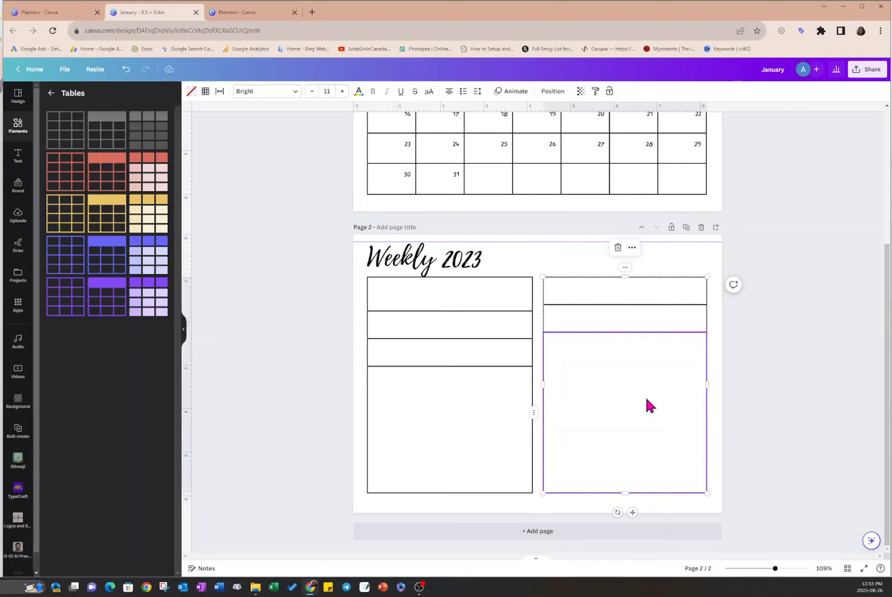
key(ctrl+z)
- Size the rows equally in the left-hand table and in the right-hand table
click(440, 295)
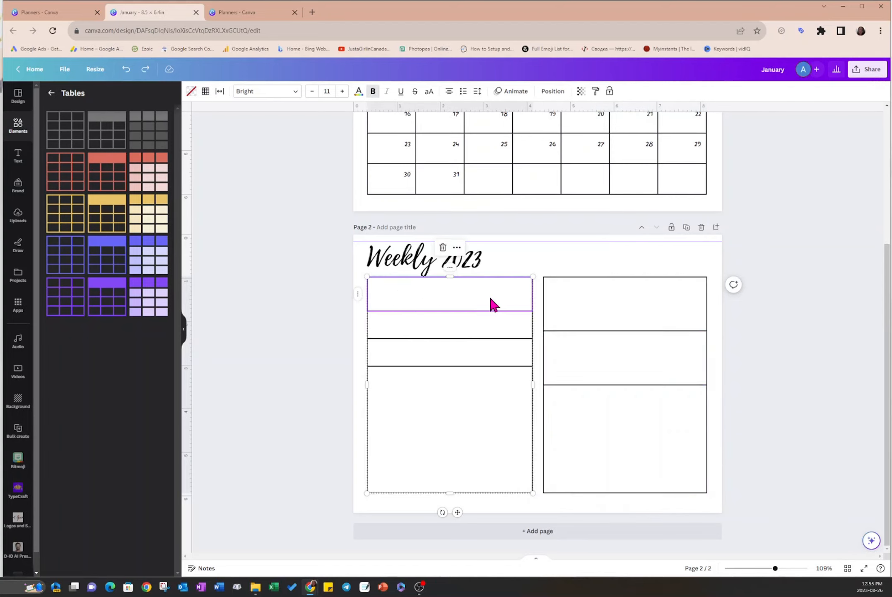
right_click(453, 274)
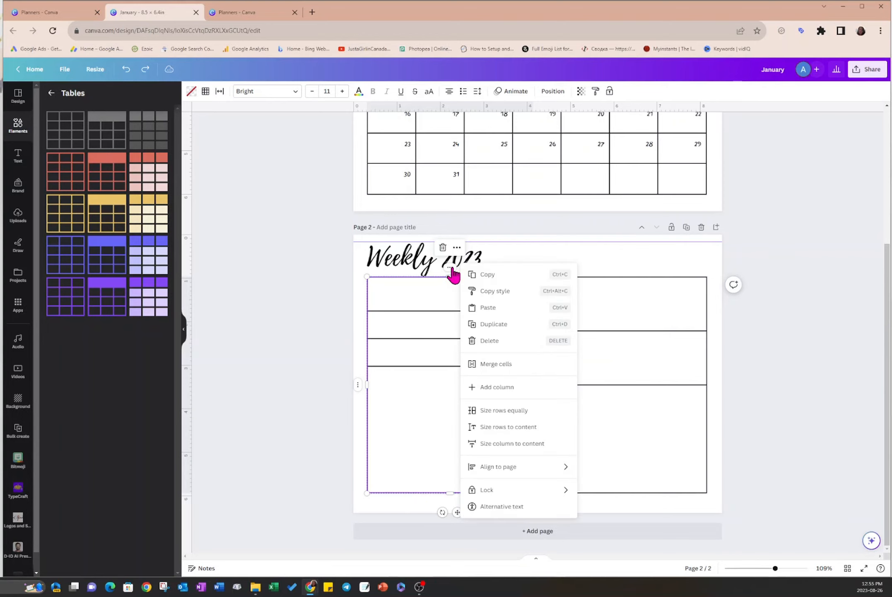
click(488, 411)
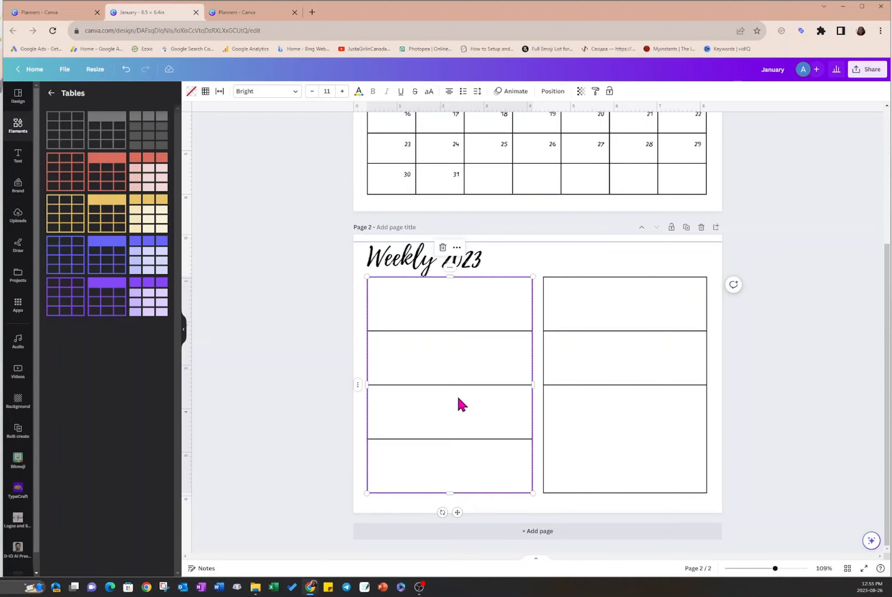
click(572, 431)
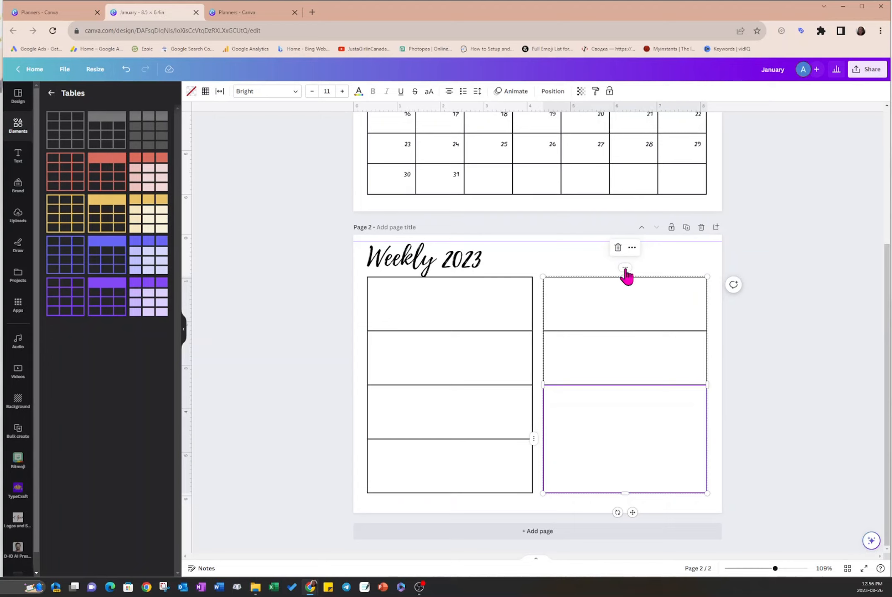
click(633, 247)
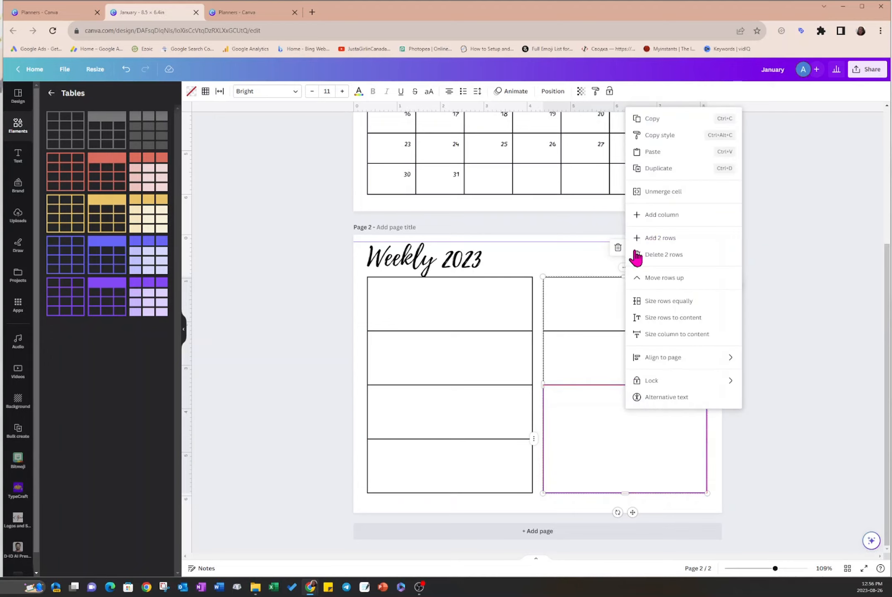
click(669, 301)
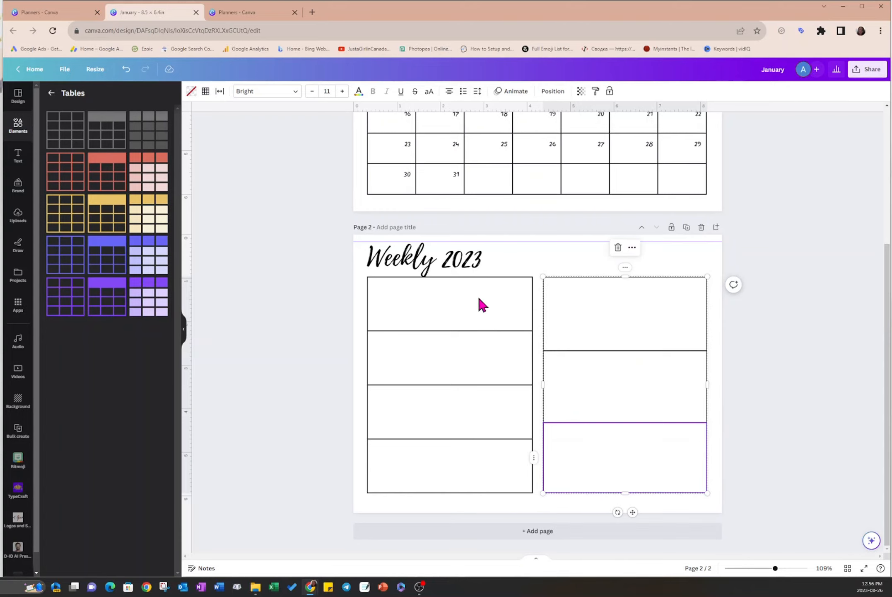
- Label the four rows of the left-hand table Mon, Tues, Wed and Thurs
click(464, 303)
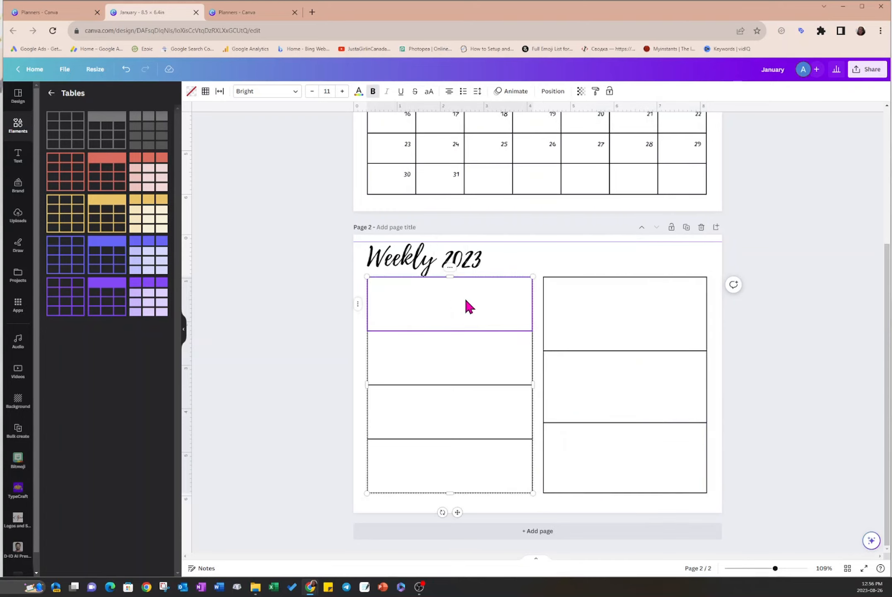
text(Mon)
click(473, 352)
text(Tues)
click(464, 409)
text(Wed)
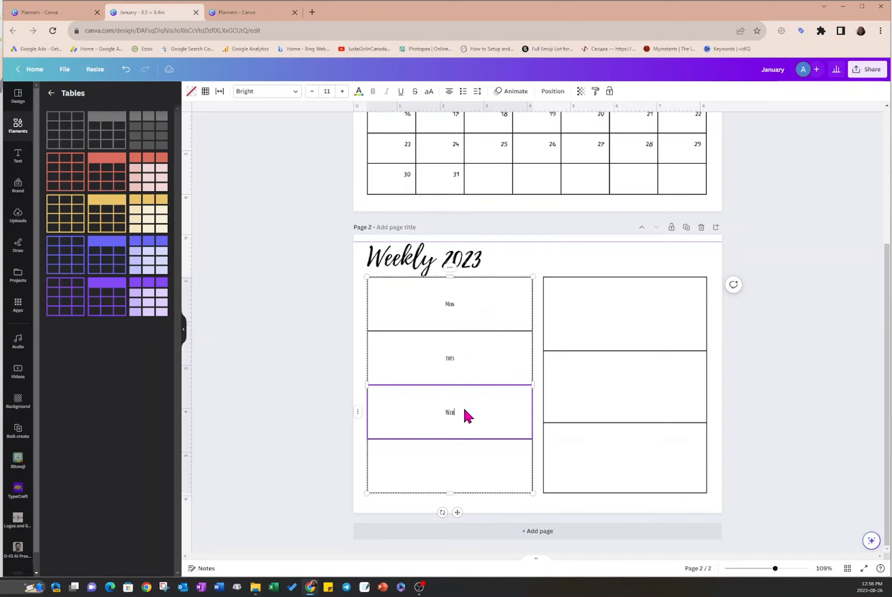
click(462, 463)
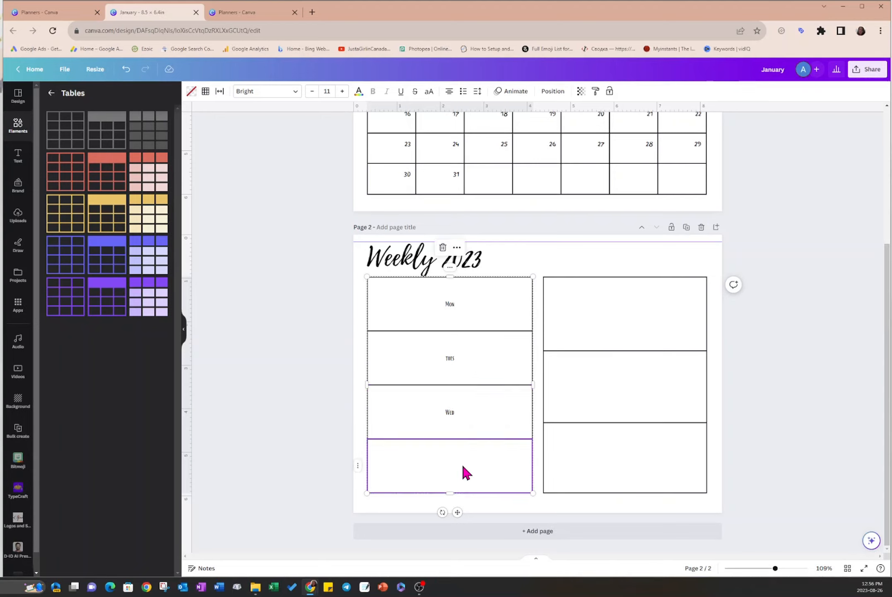
text(Thurs)
- Label the three rows of the right-hand table Fri, Sat and Sun
click(638, 315)
text(Fri)
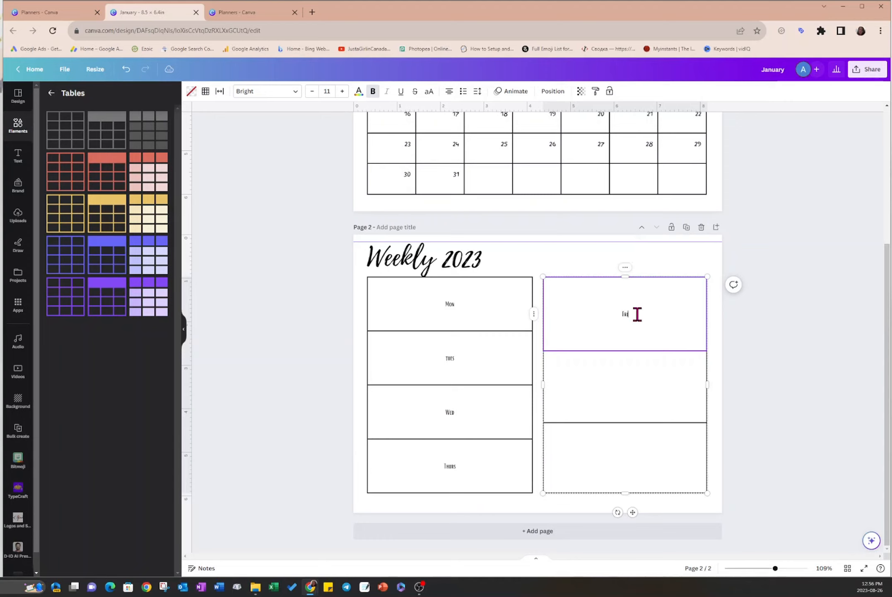
click(636, 378)
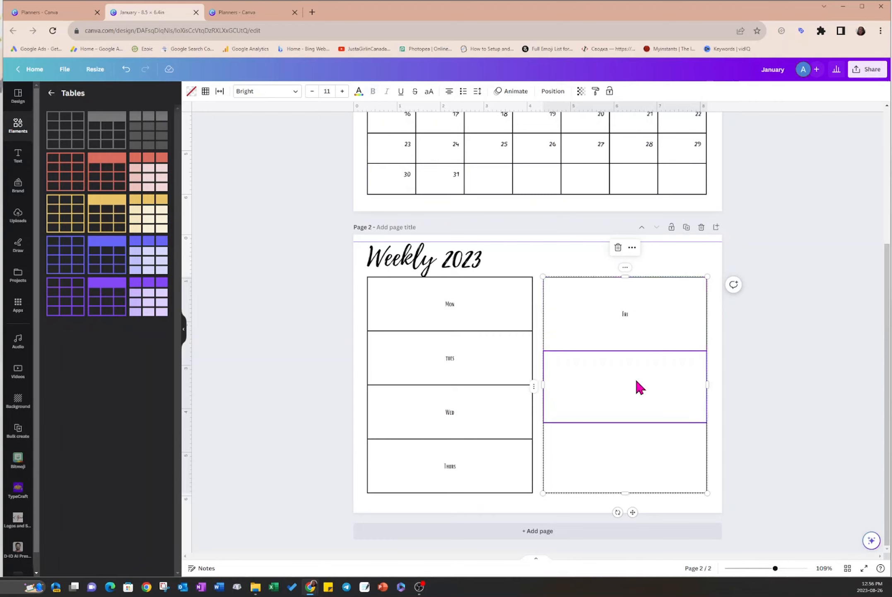
text(Sat)
click(646, 442)
text(Sun)
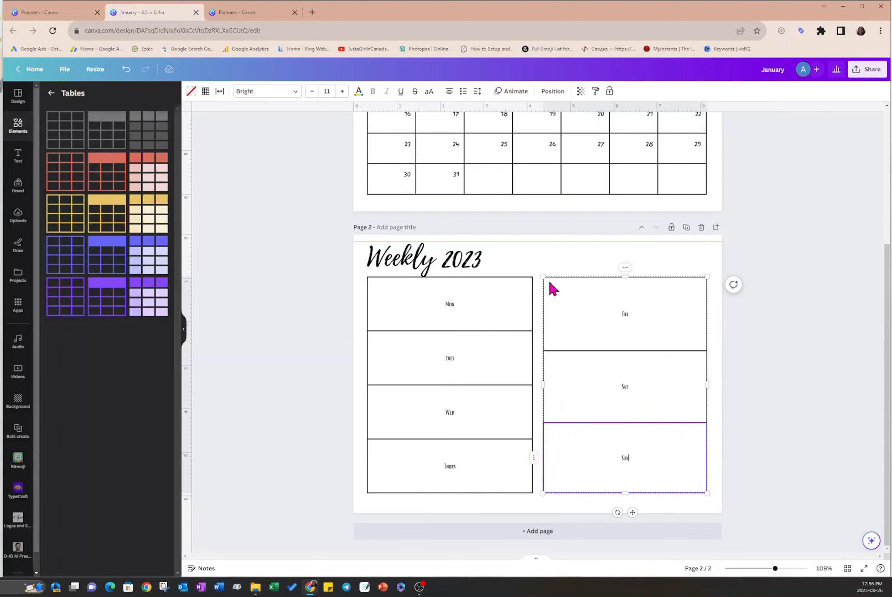
- Align the day labels in the Mon–Thurs table to the left and to the top of their cells
click(492, 300)
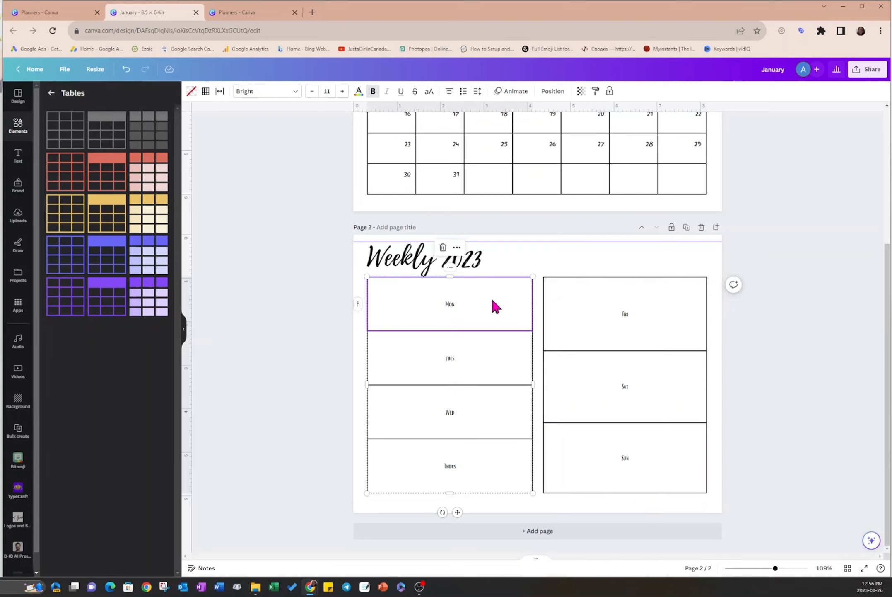
key(Escape)
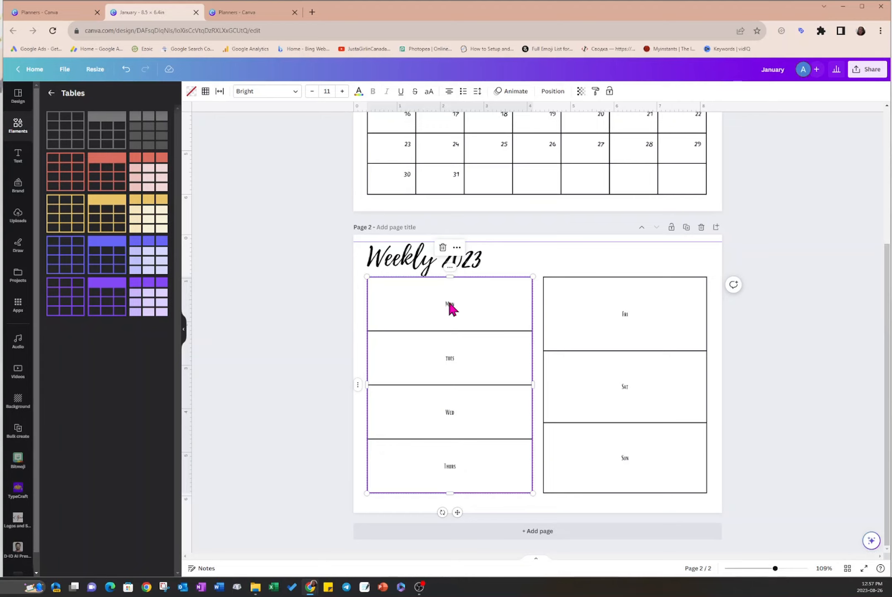
click(449, 92)
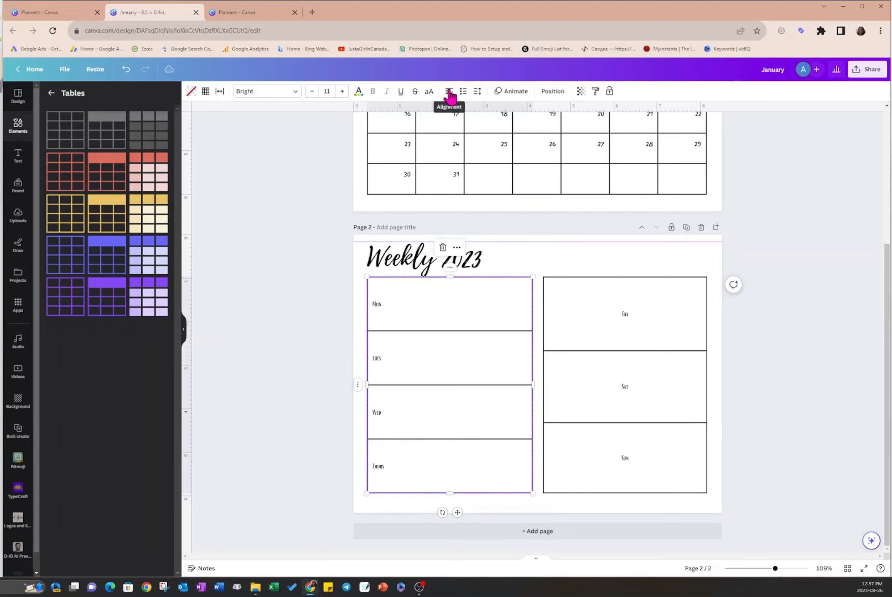
click(479, 93)
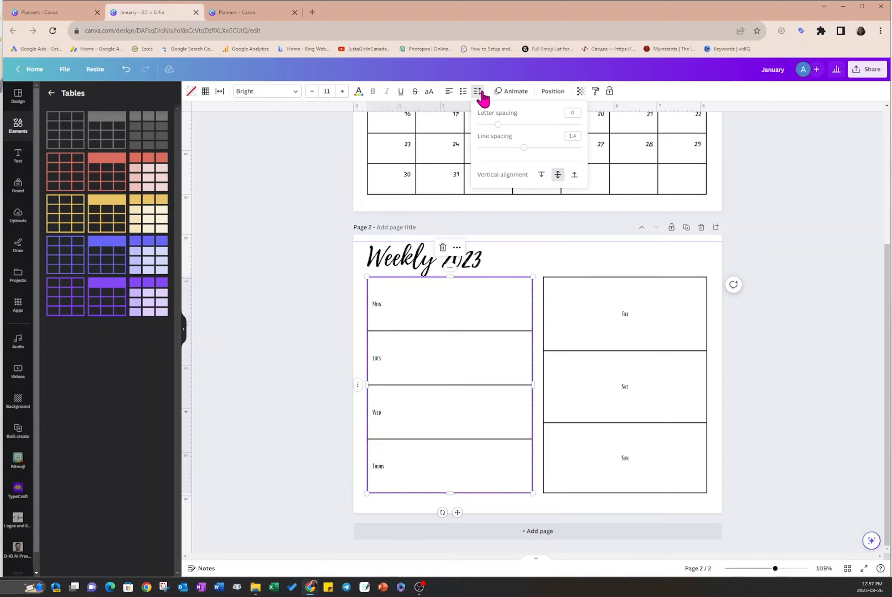
click(541, 175)
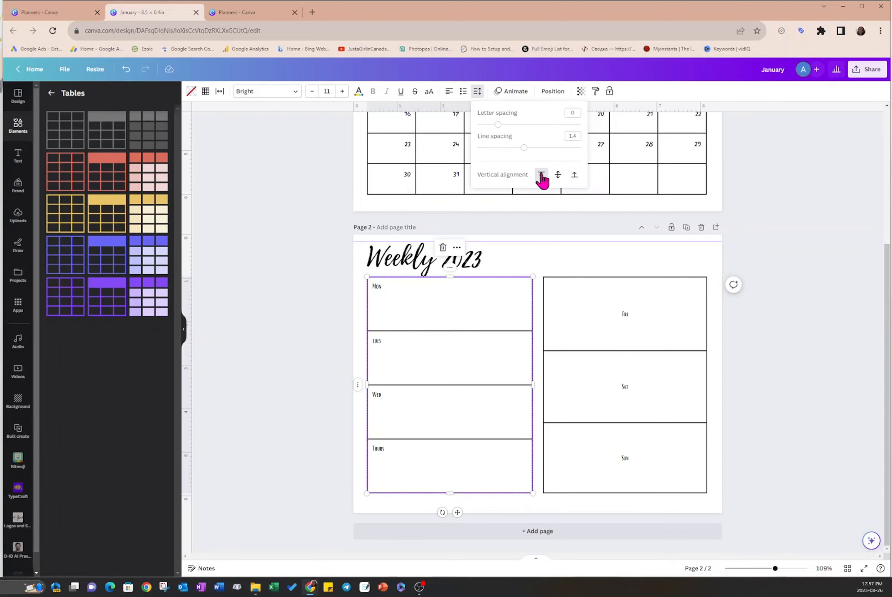
- Align the day labels in all three cells of the Fri–Sun table to the left and to the top
click(633, 312)
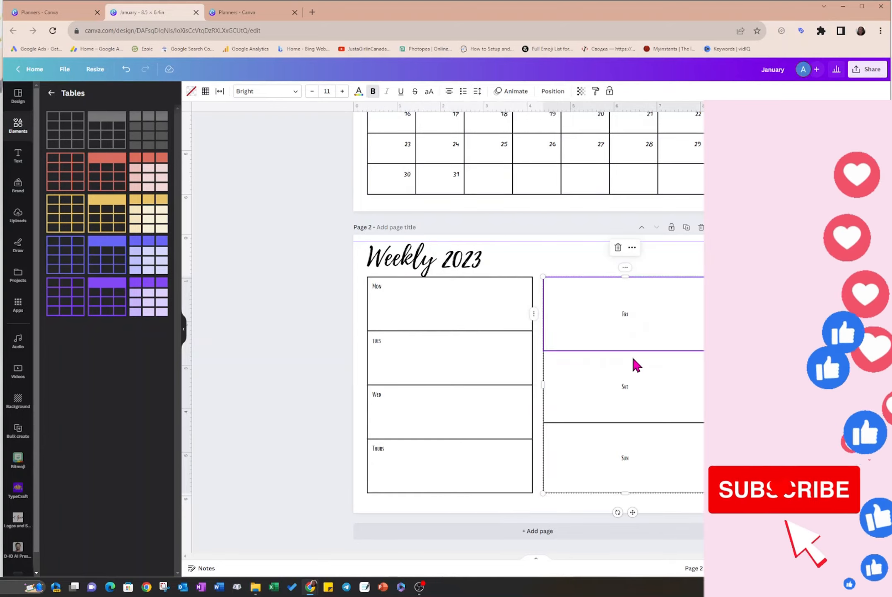
shift+click(641, 385)
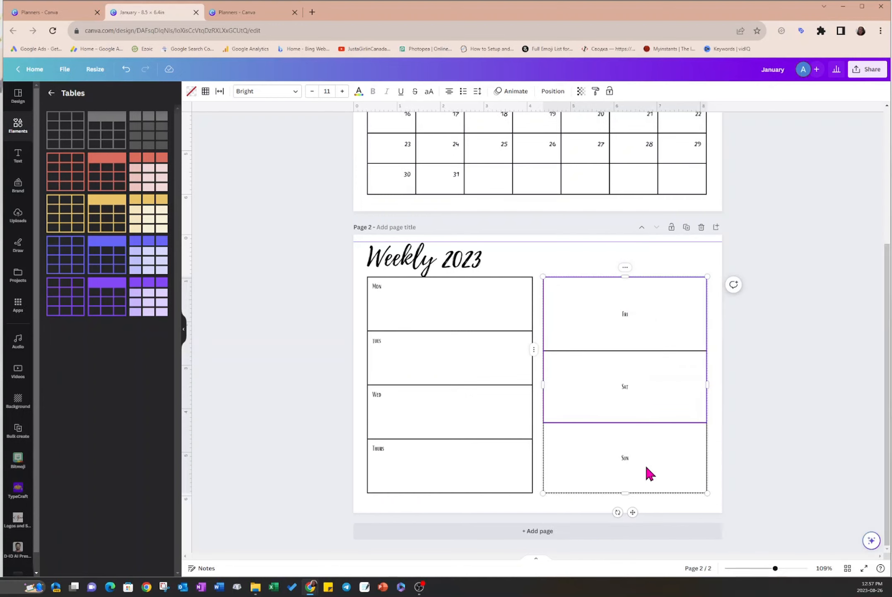
shift+click(646, 468)
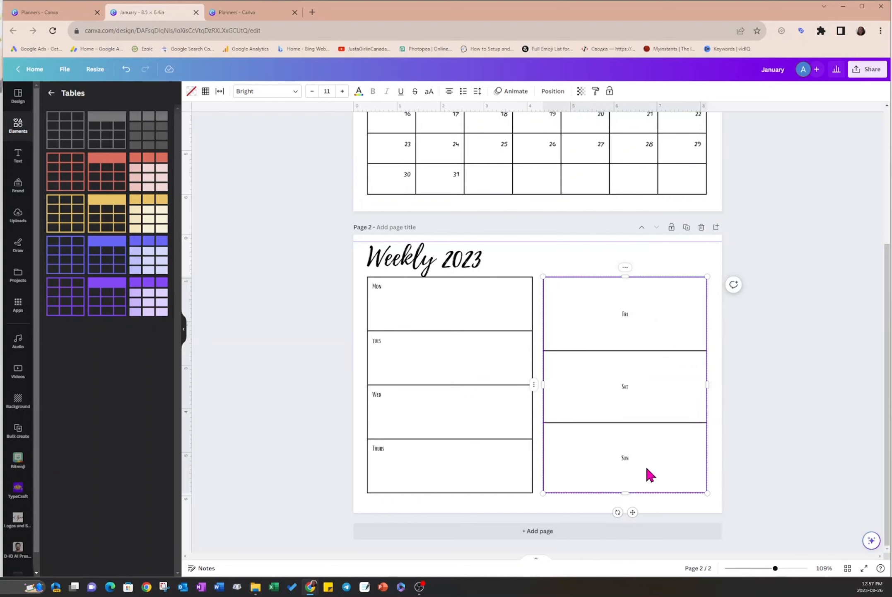
click(450, 92)
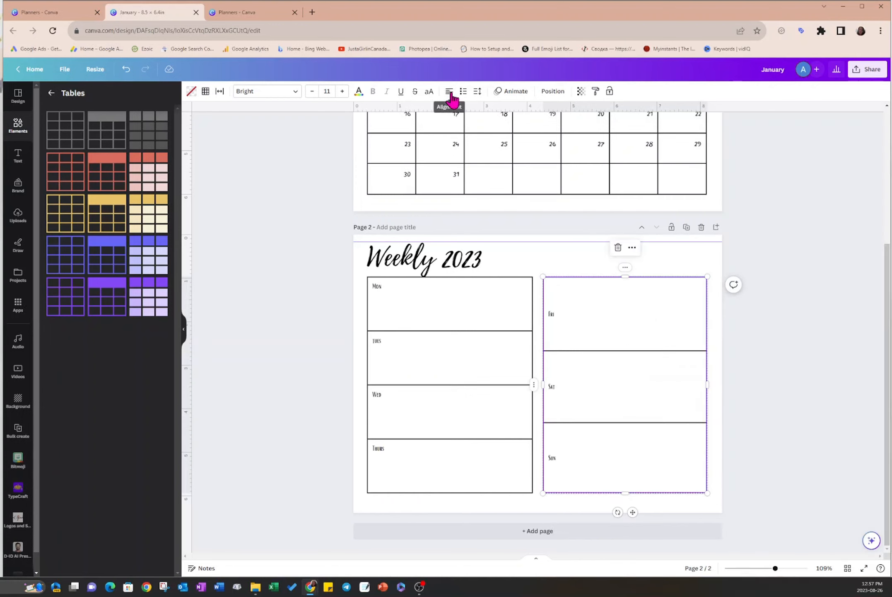
click(478, 92)
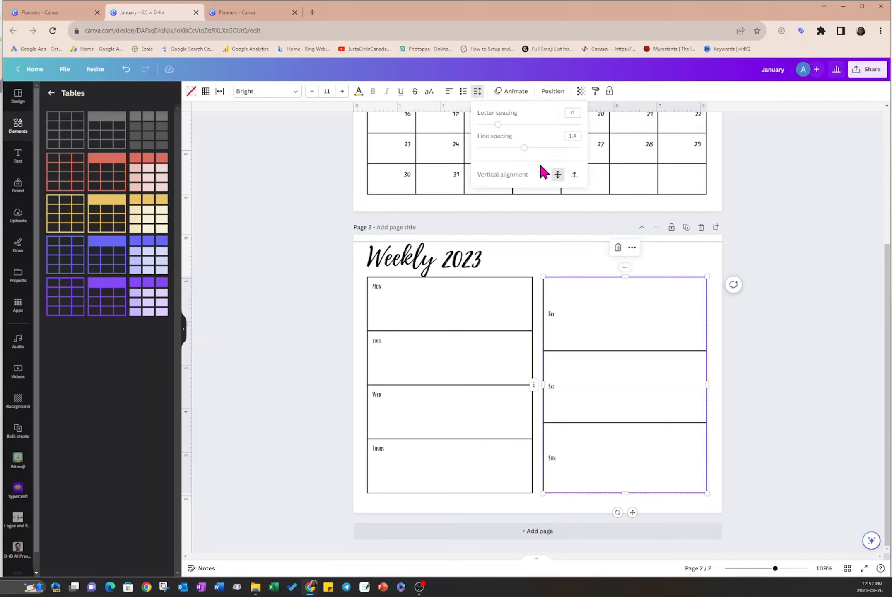
click(541, 174)
click(578, 264)
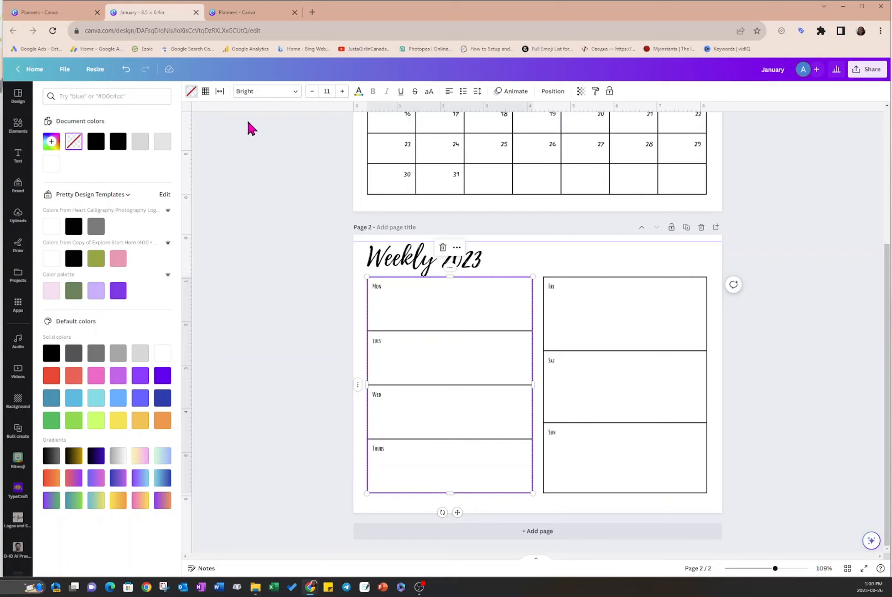
- Try coloring all borders of the Mon–Thurs table white, and undo the color change
click(205, 94)
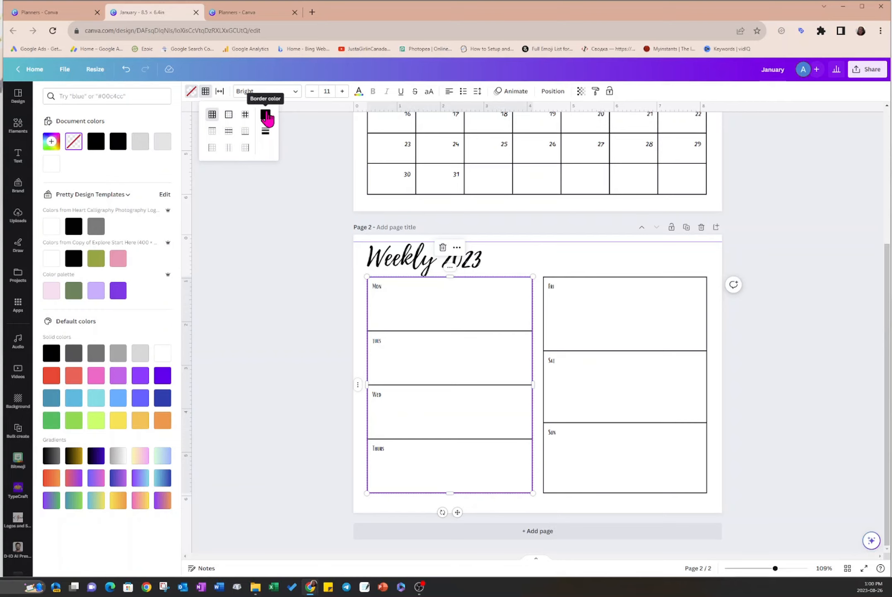
click(266, 116)
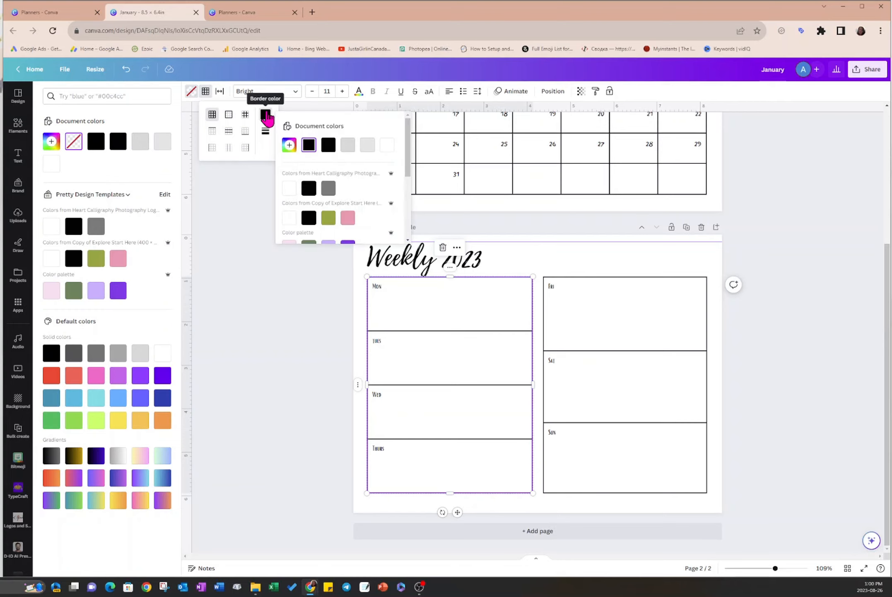
click(388, 145)
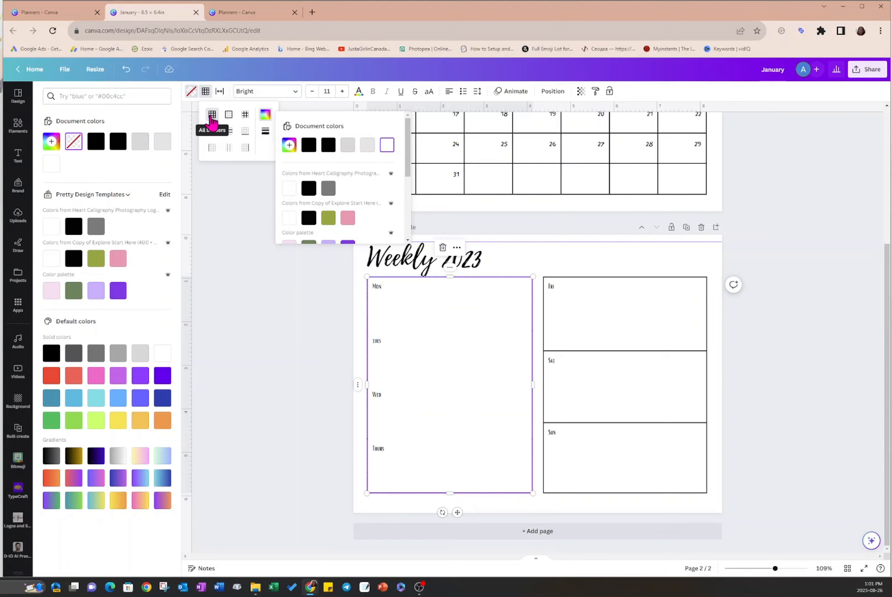
click(126, 73)
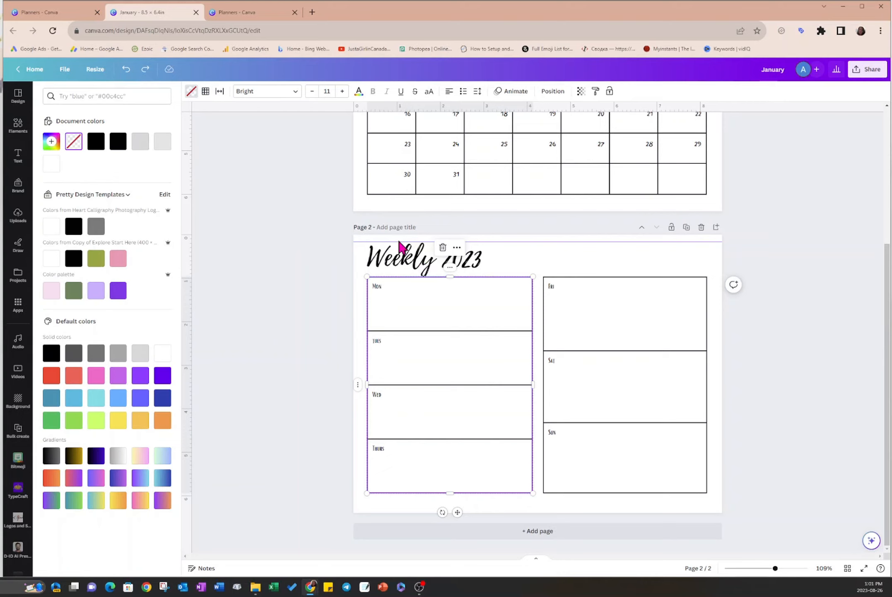
- Color the left and right borders of the Mon–Thurs table white, keeping its horizontal lines black
click(205, 92)
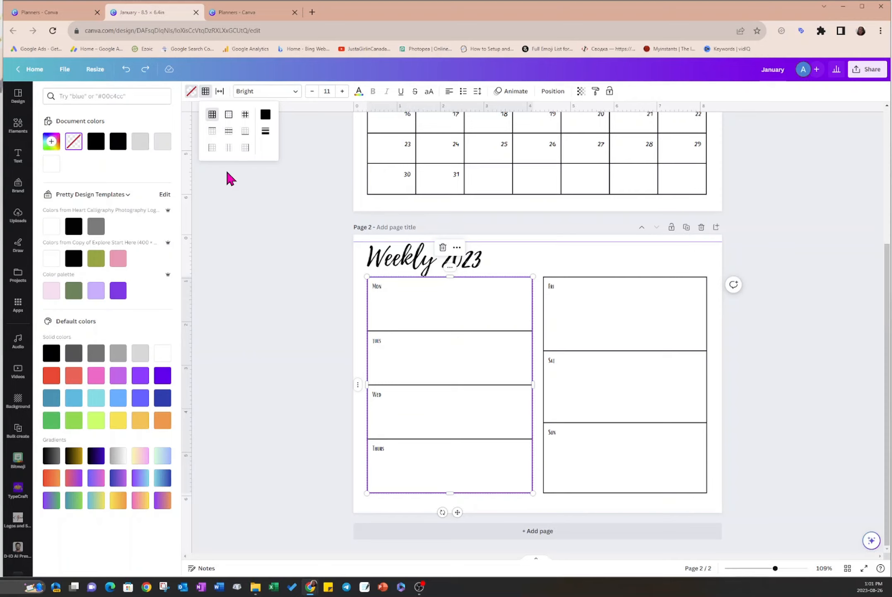
click(212, 148)
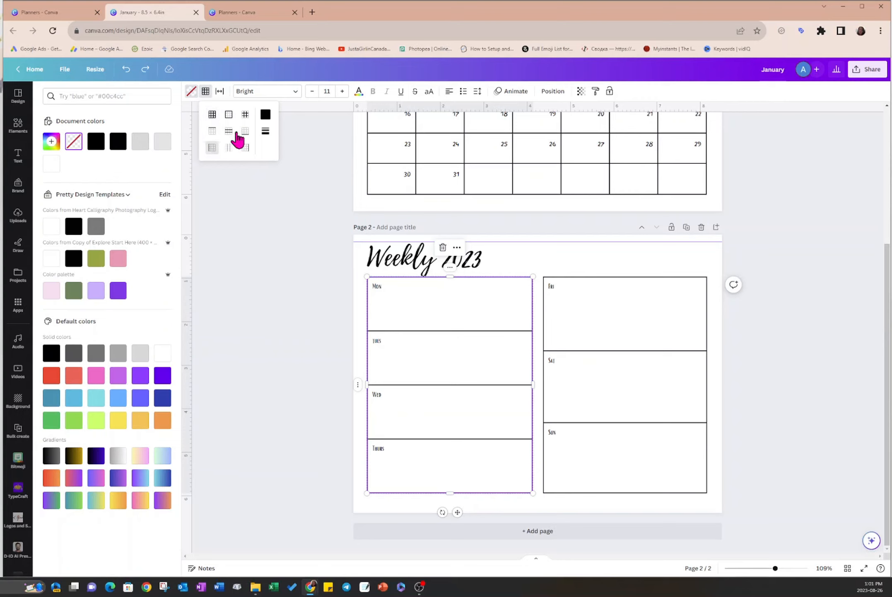
click(266, 118)
click(386, 146)
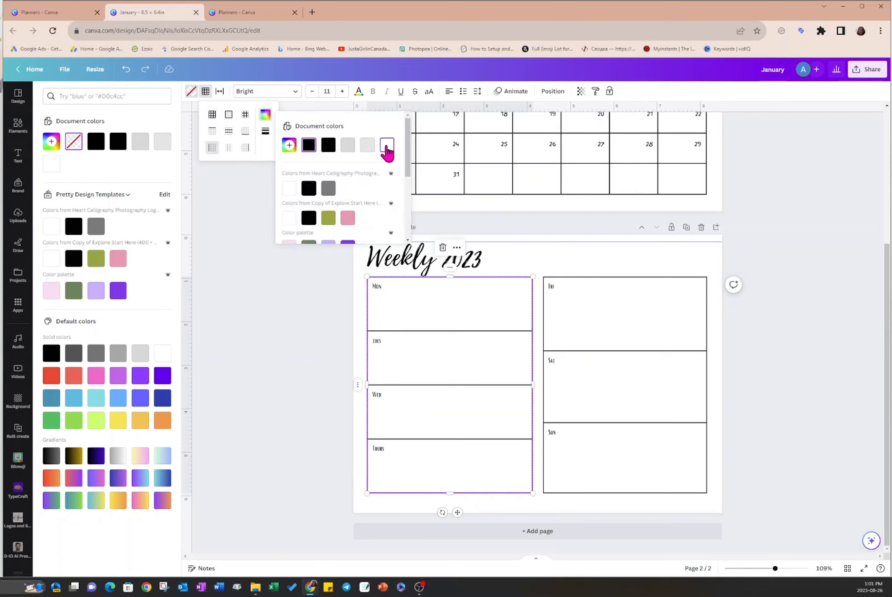
click(246, 149)
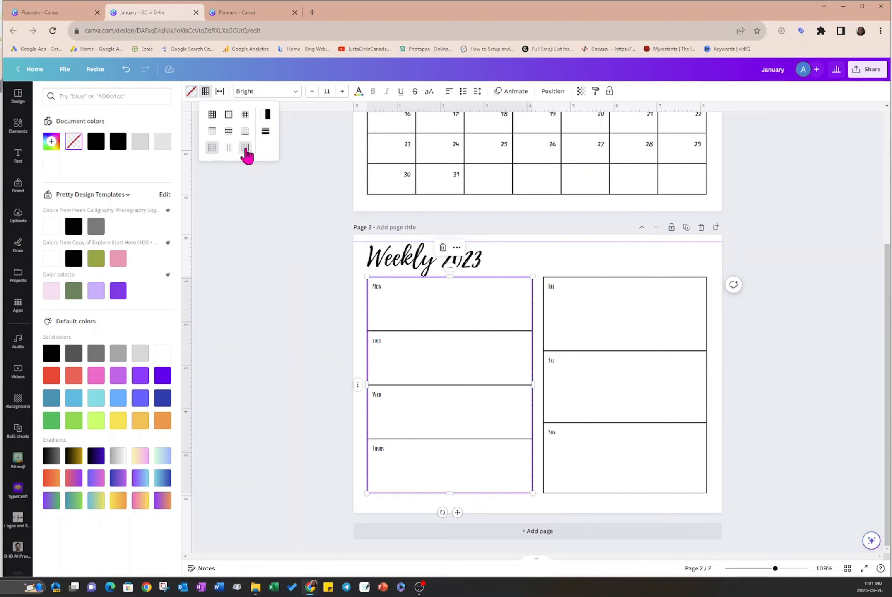
click(268, 116)
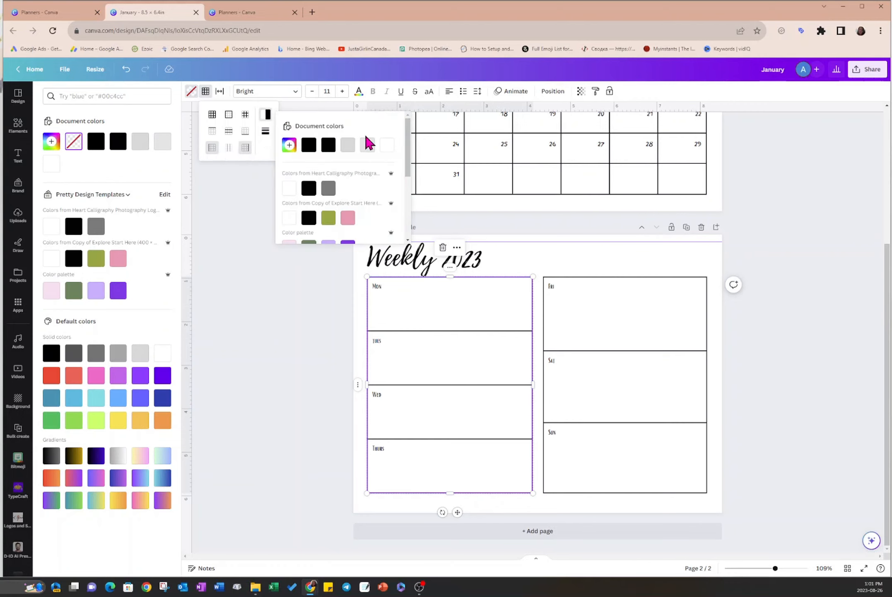
click(386, 146)
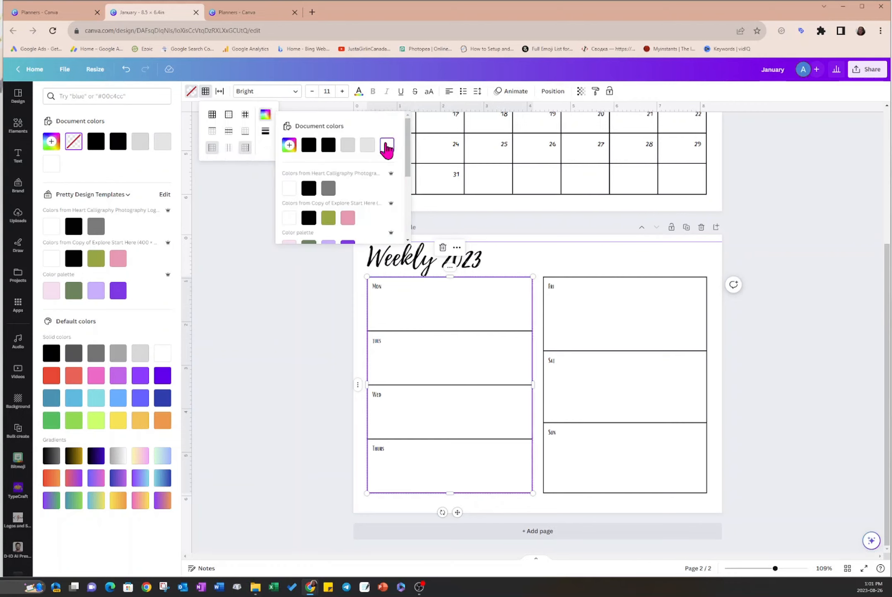
click(569, 253)
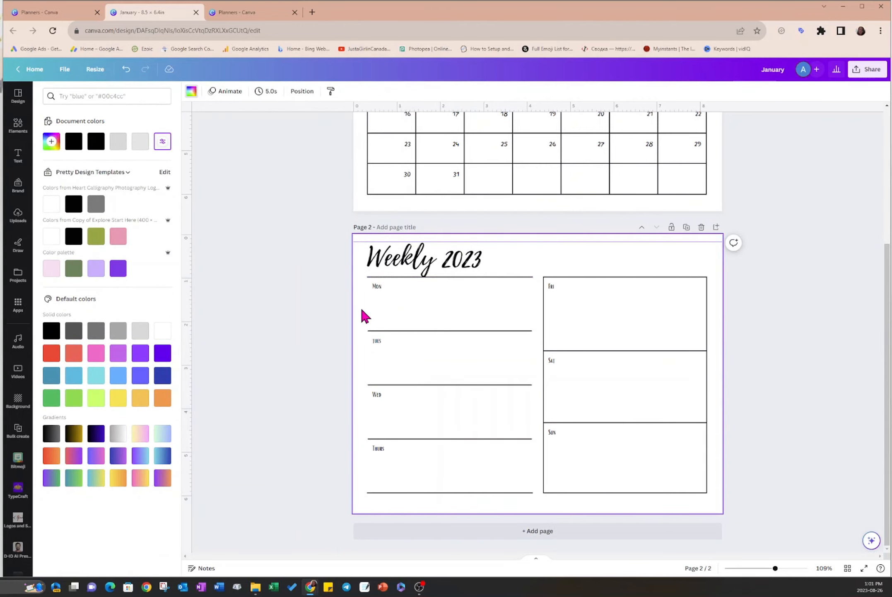
- Color the left and right borders of all three rows in the Fri–Sun table white
click(601, 304)
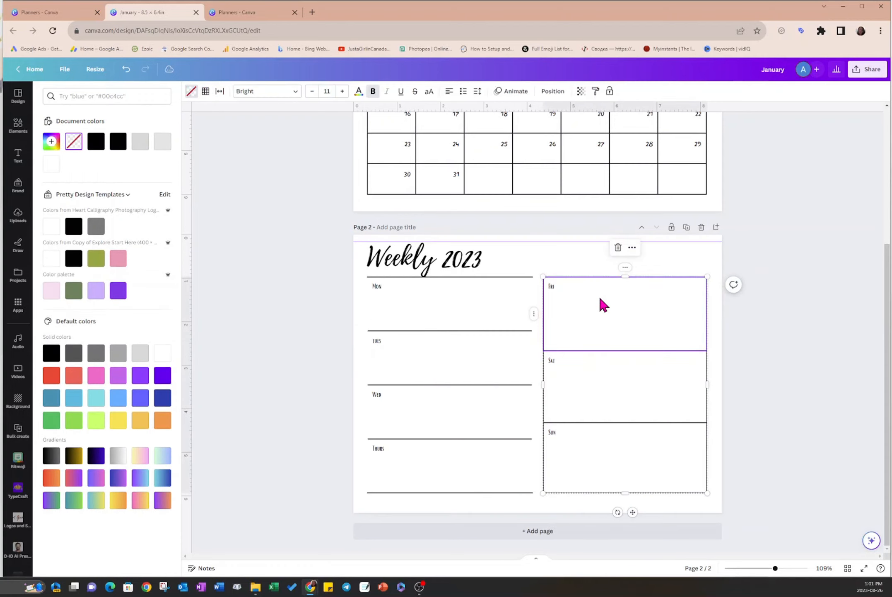
shift+click(630, 452)
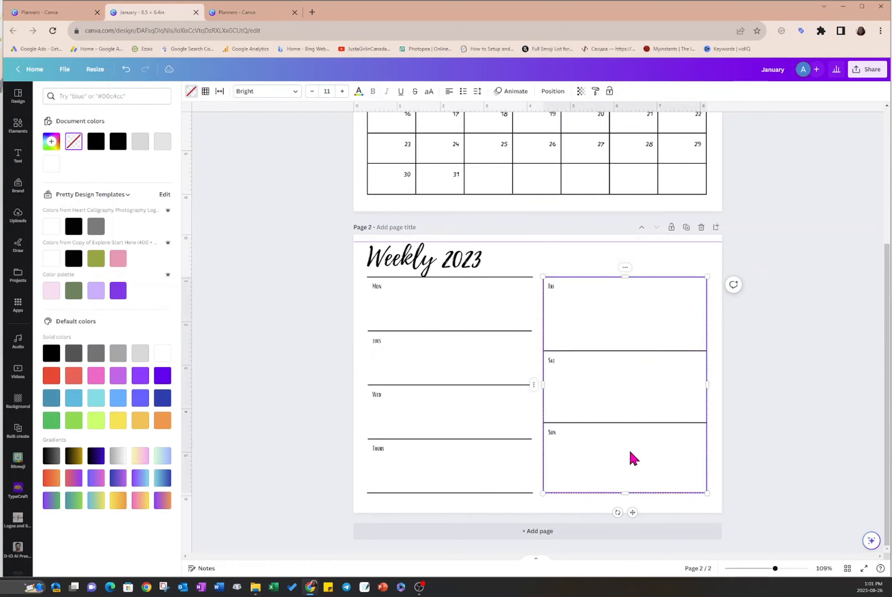
click(206, 92)
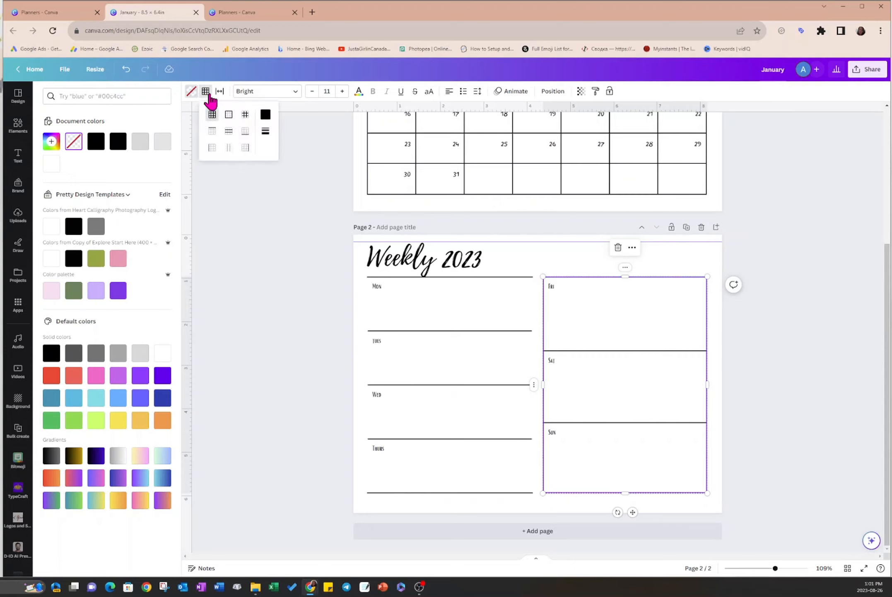
click(212, 147)
click(266, 115)
click(390, 146)
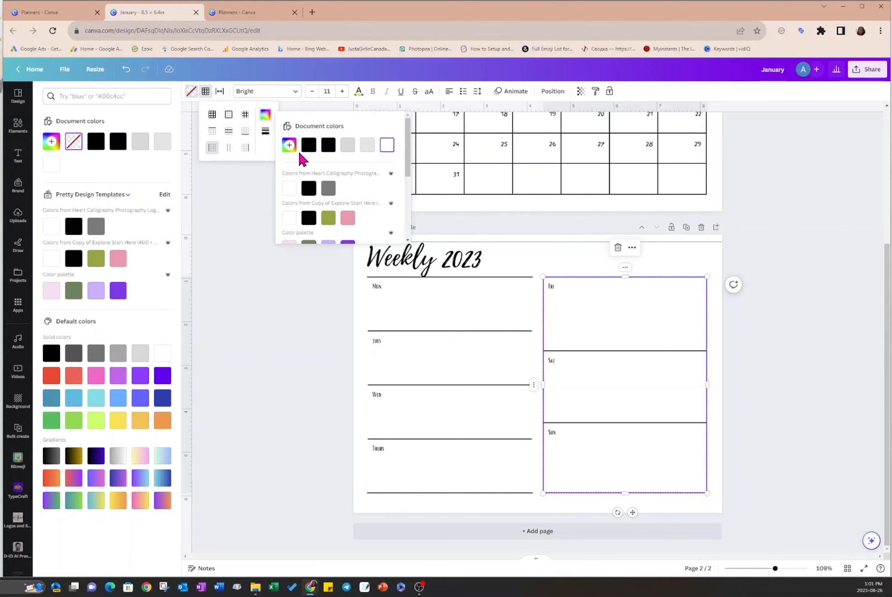
click(246, 147)
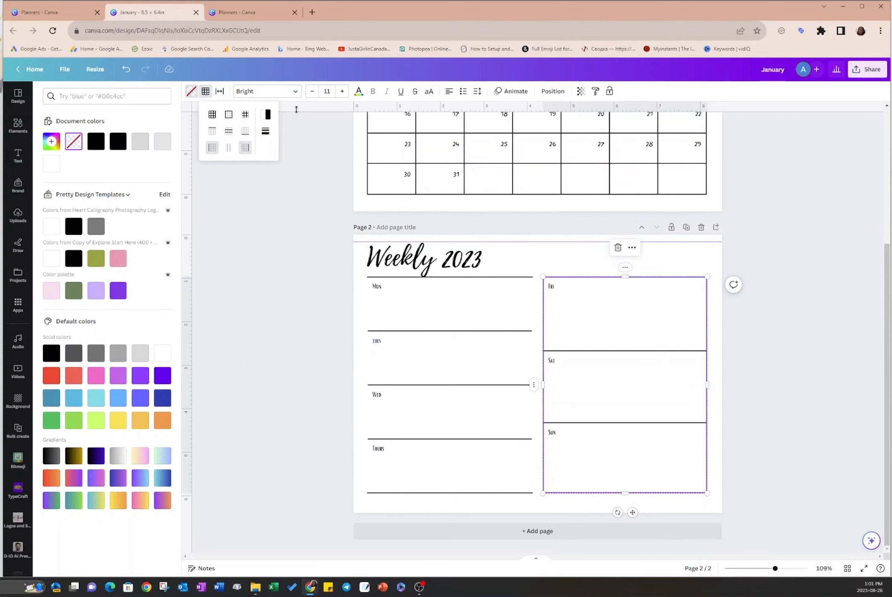
click(268, 117)
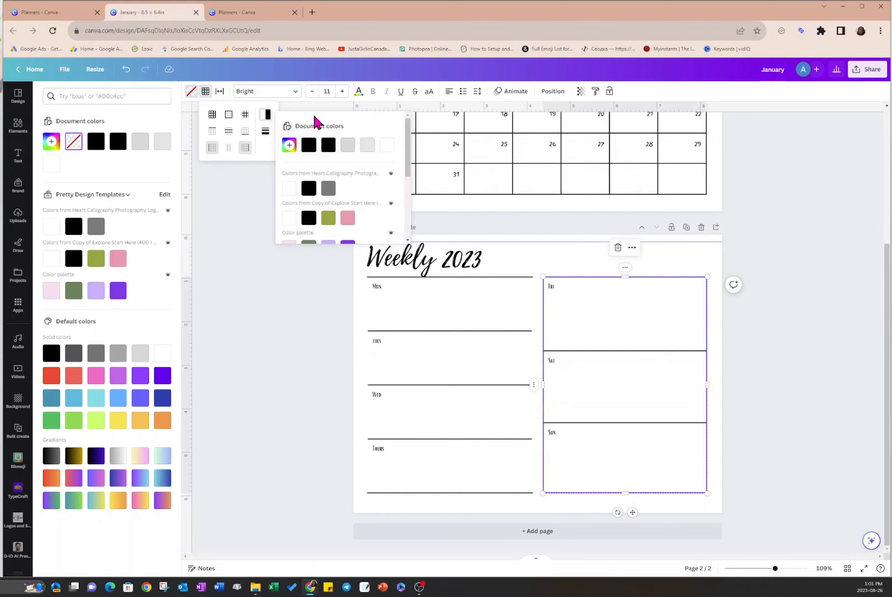
click(387, 144)
click(524, 255)
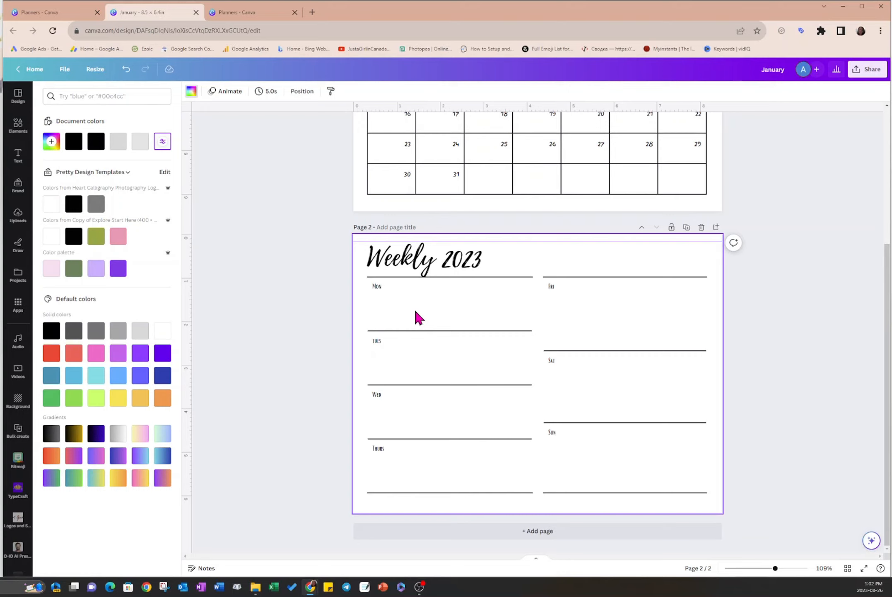
- Set the border weight of all rows in the Fri–Sun table to 5
click(609, 295)
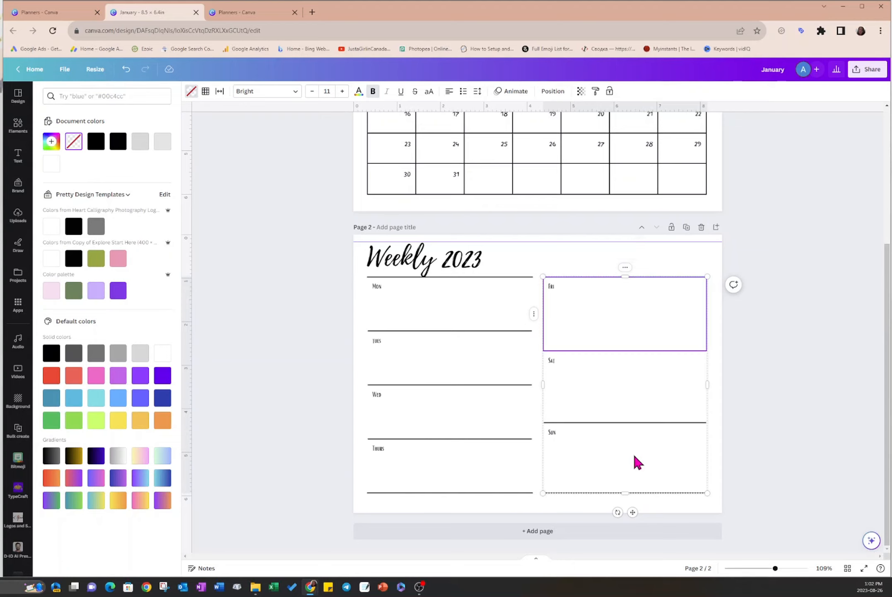
drag(634, 453, 636, 456)
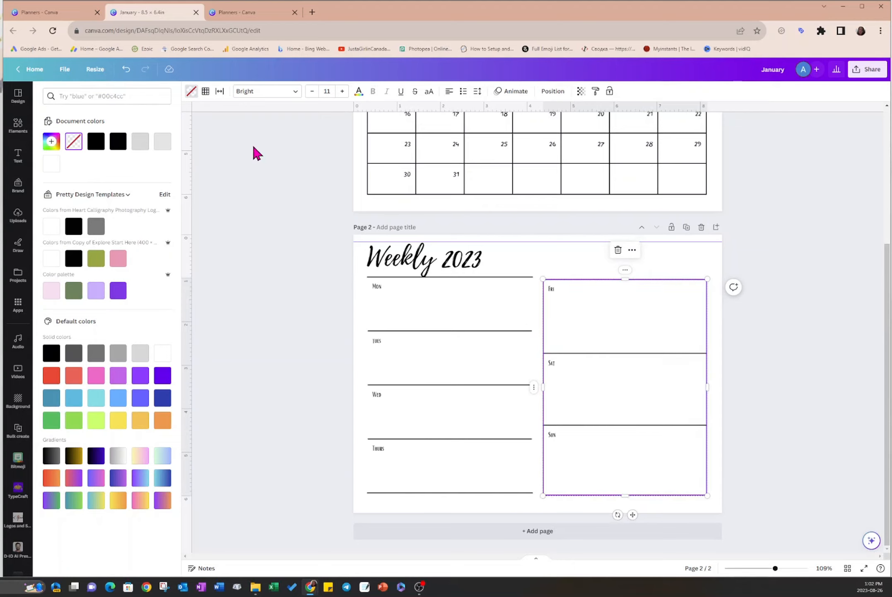
click(206, 92)
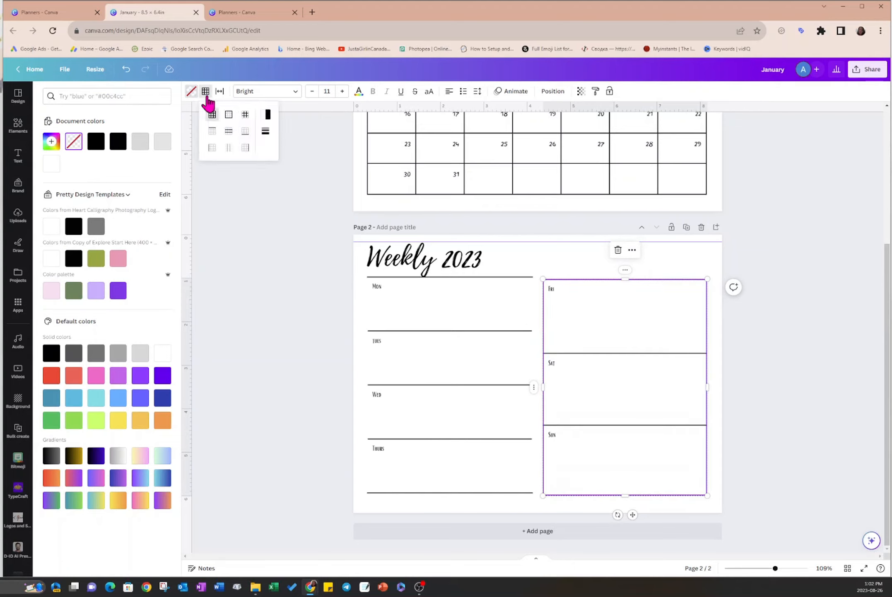
click(267, 132)
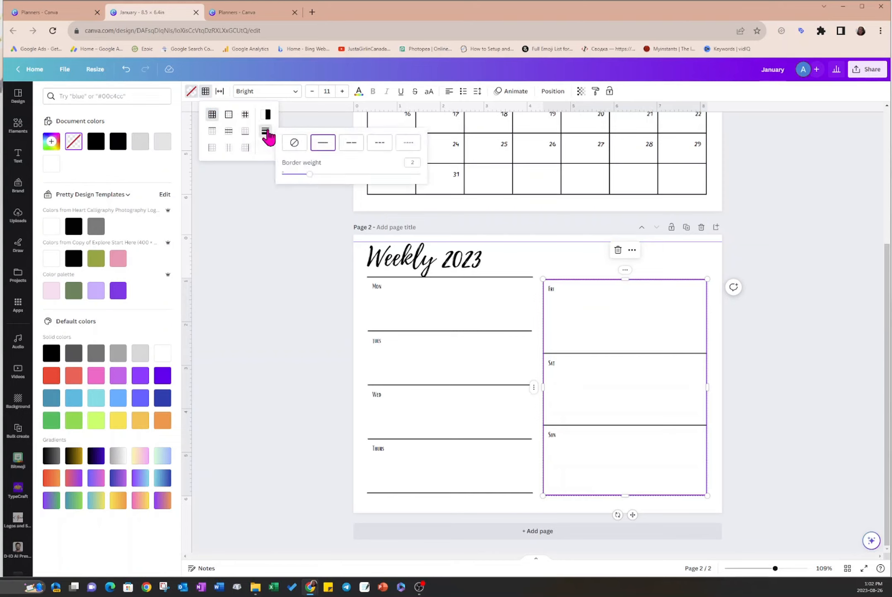
click(414, 161)
text(5)
key(Return)
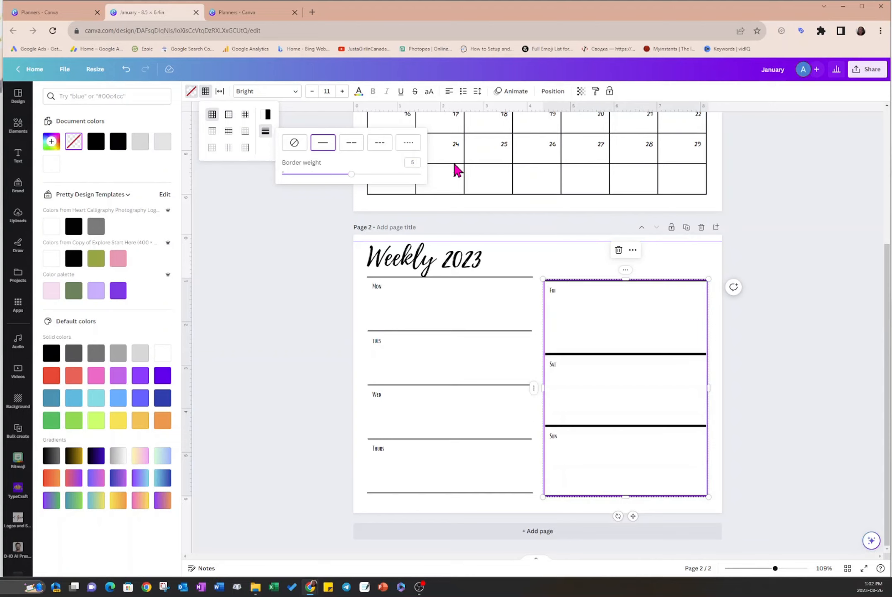
click(586, 265)
- Apply the dotted border style to all four rows of the Mon–Thurs table
click(447, 318)
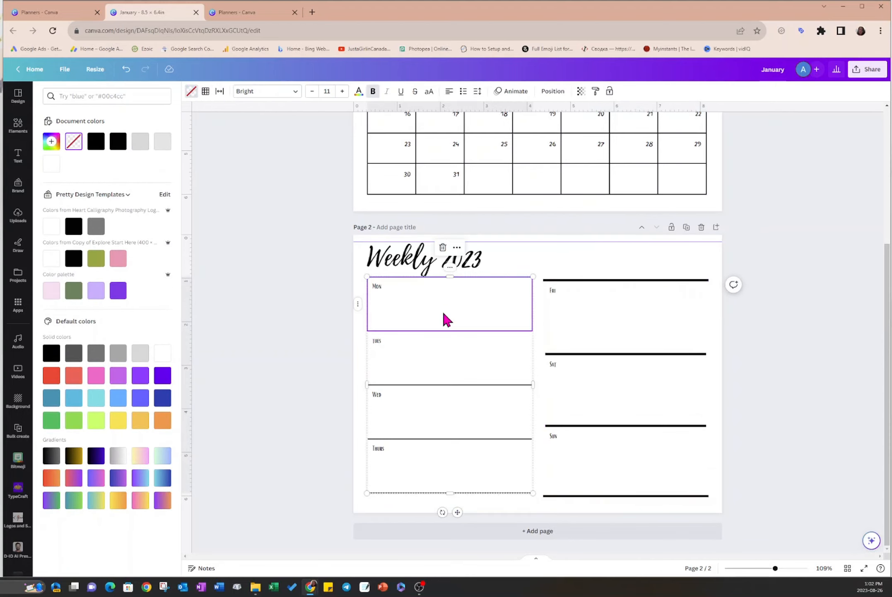
shift+click(455, 458)
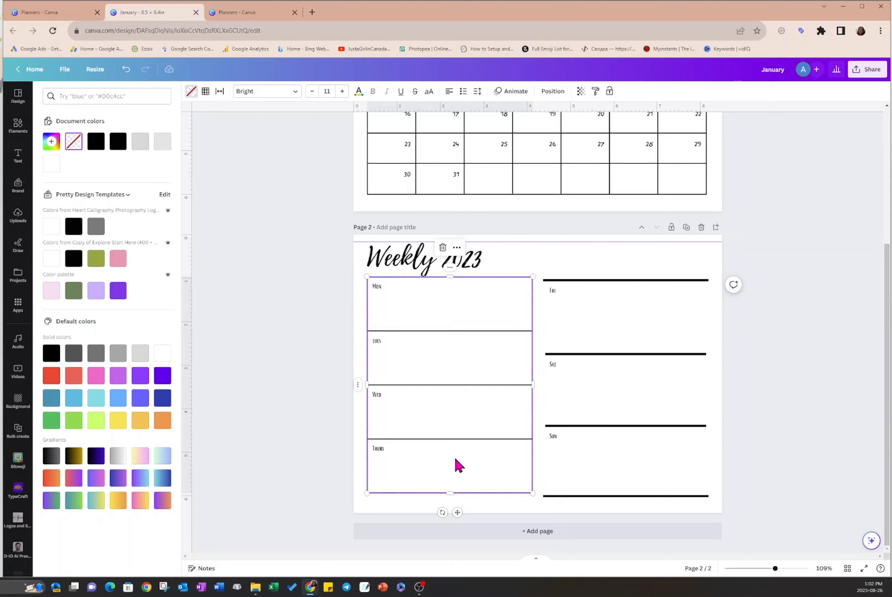
click(206, 91)
click(267, 132)
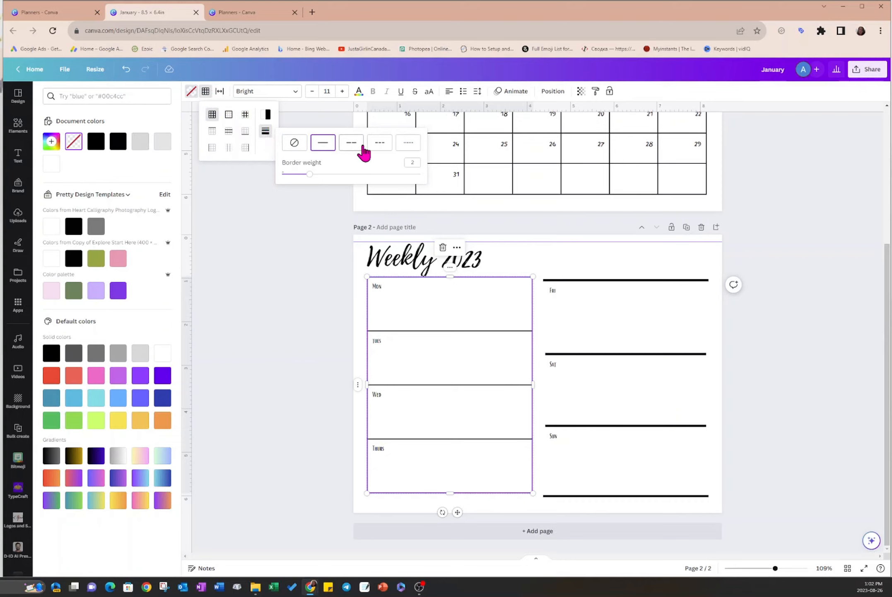
click(409, 150)
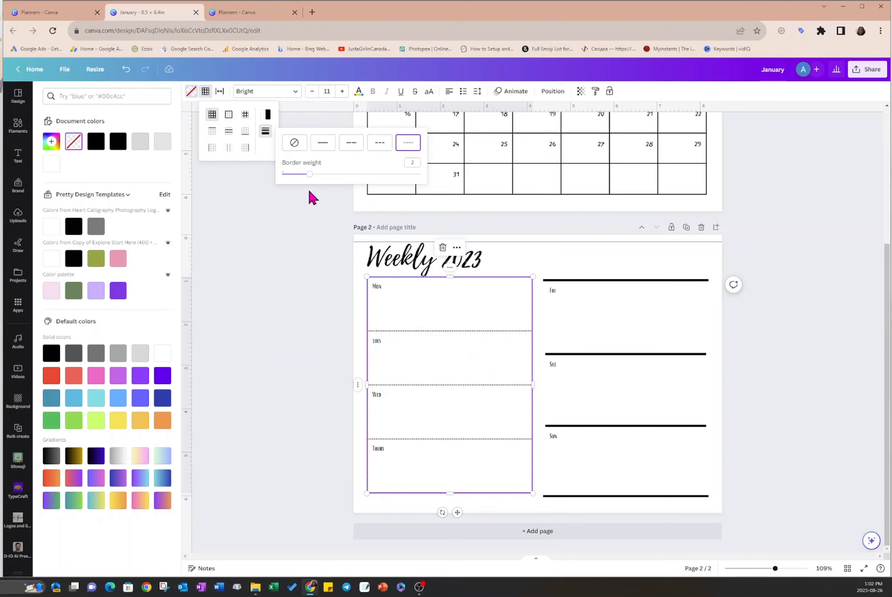
- Remove the border lines from the Mon–Thurs table and set its outer border color to purple
click(295, 143)
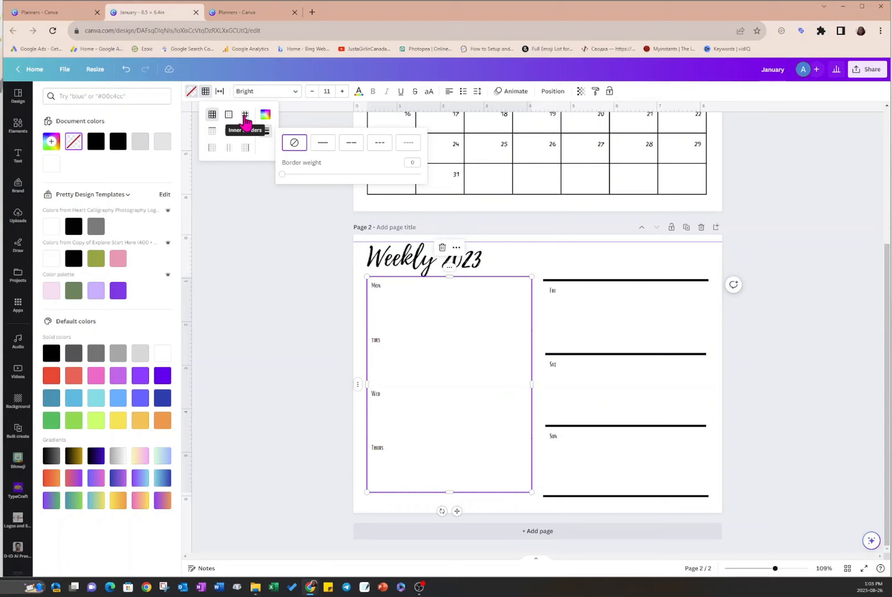
click(229, 117)
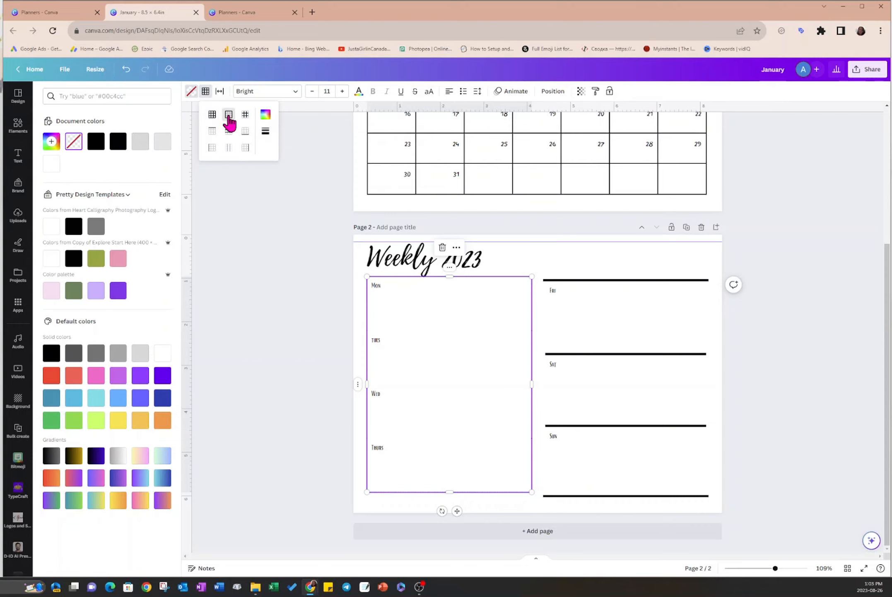
click(266, 117)
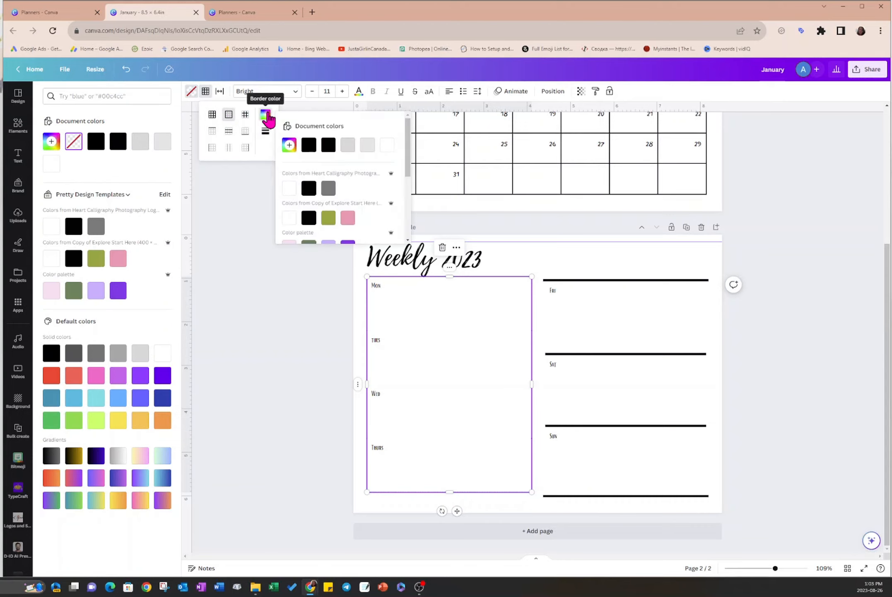
scroll(327, 174, down, 1)
click(348, 206)
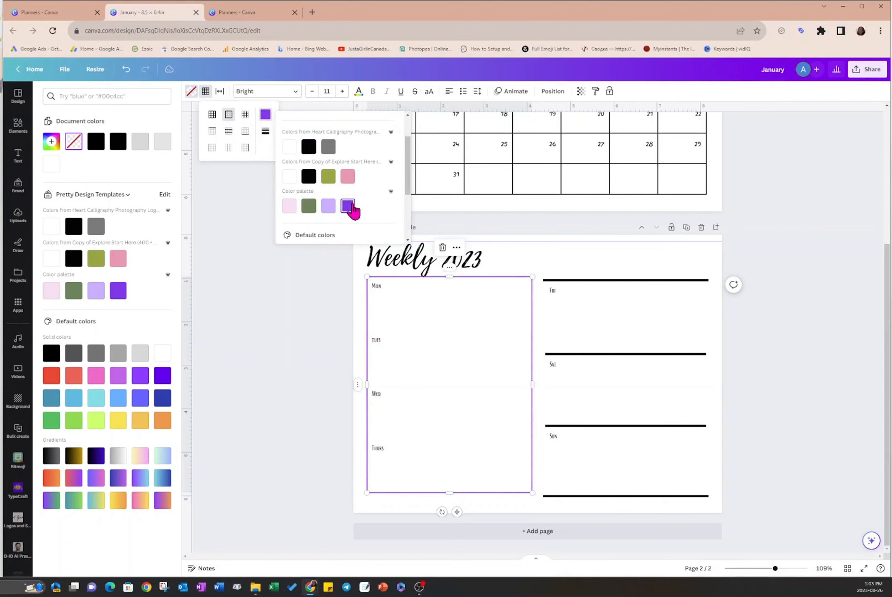
click(537, 251)
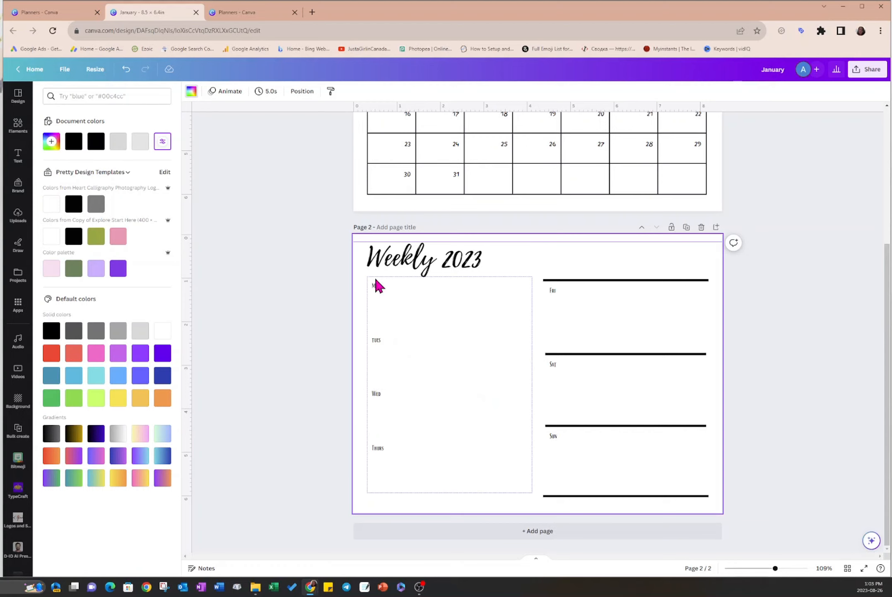
- Apply the solid border style to all four rows of the Mon–Thurs table
click(439, 303)
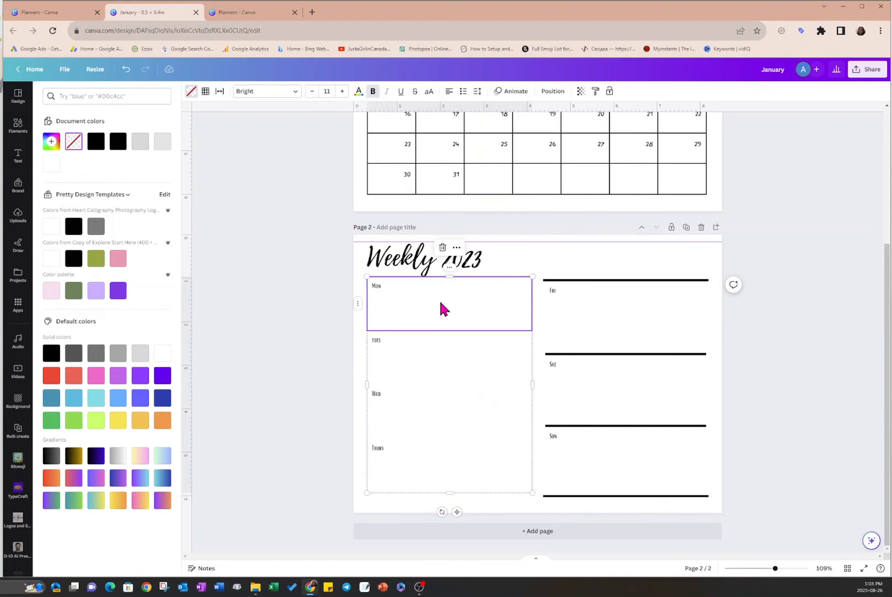
shift+click(440, 478)
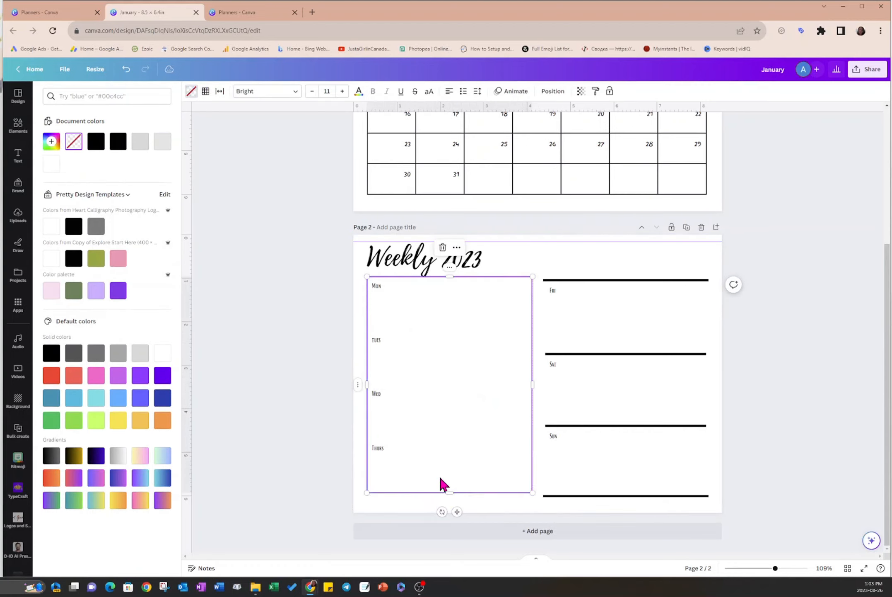
click(206, 93)
click(266, 132)
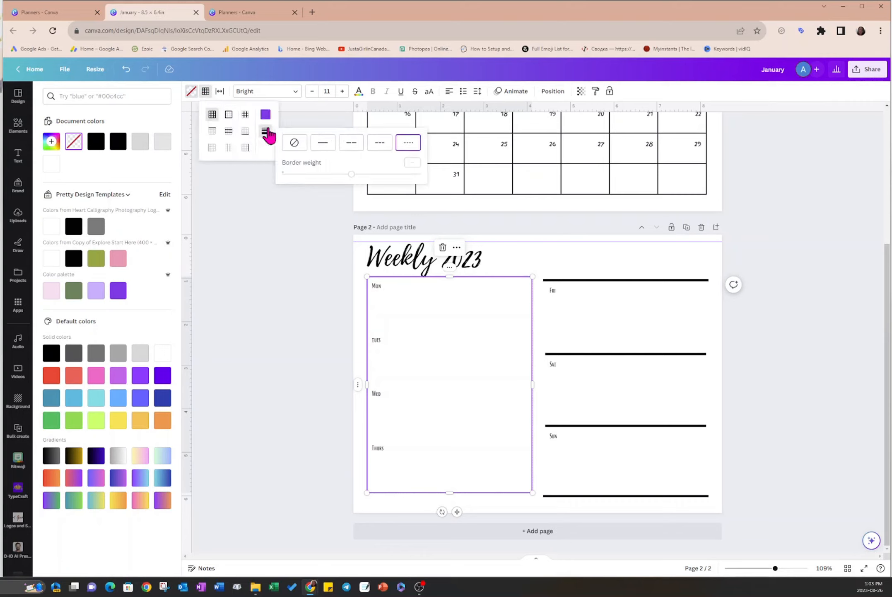
click(323, 145)
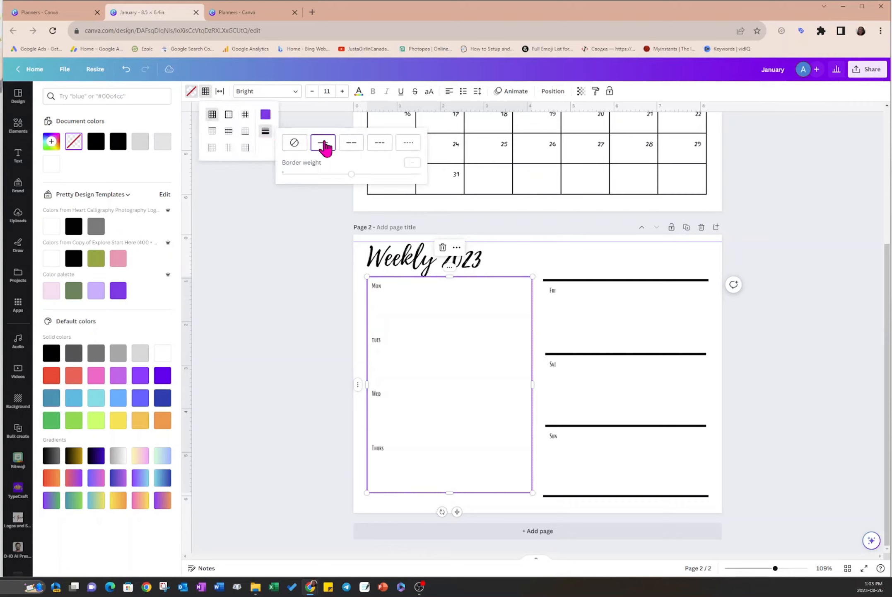
click(351, 174)
click(537, 254)
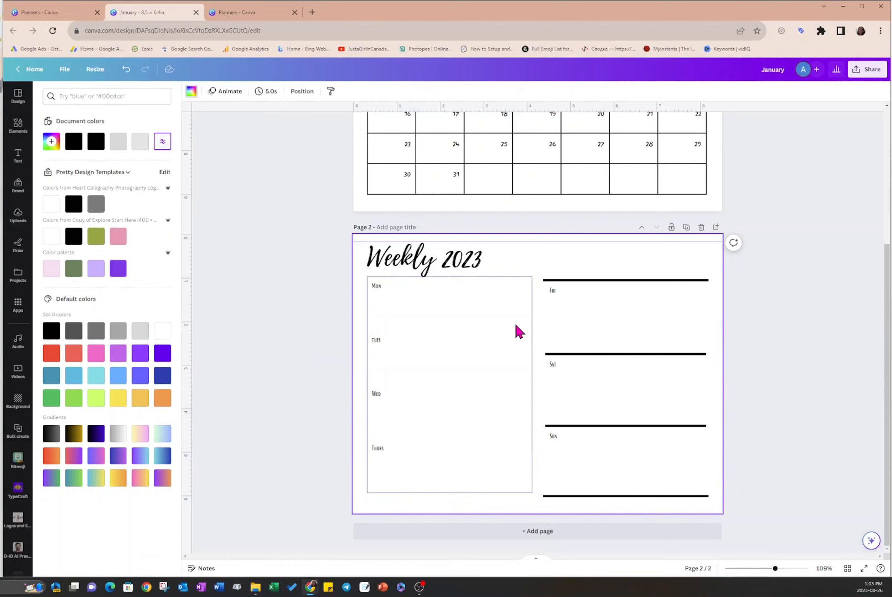
- Set the border weight of all four rows in the Mon–Thurs table to 5
click(516, 327)
click(554, 263)
drag(437, 287, 423, 482)
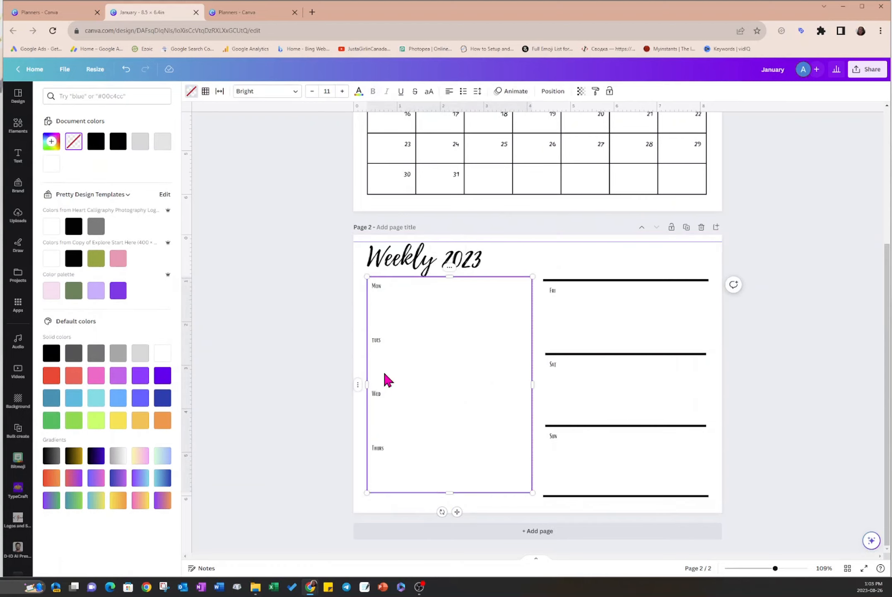
click(205, 92)
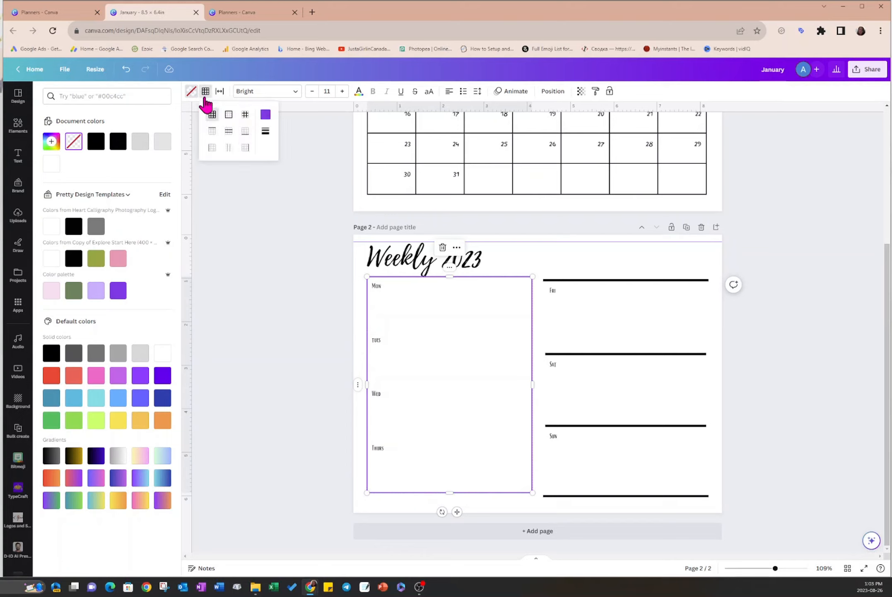
click(266, 131)
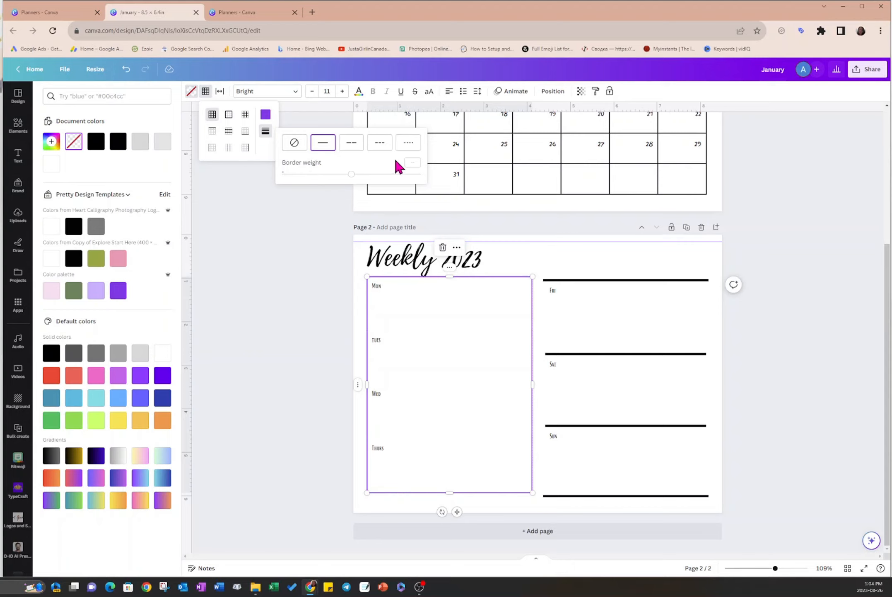
click(412, 162)
text(5)
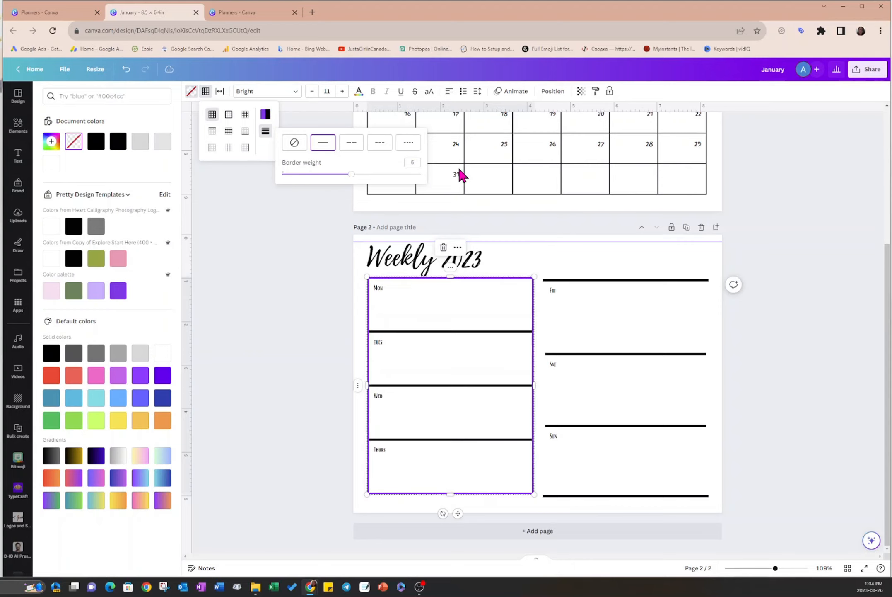
click(568, 258)
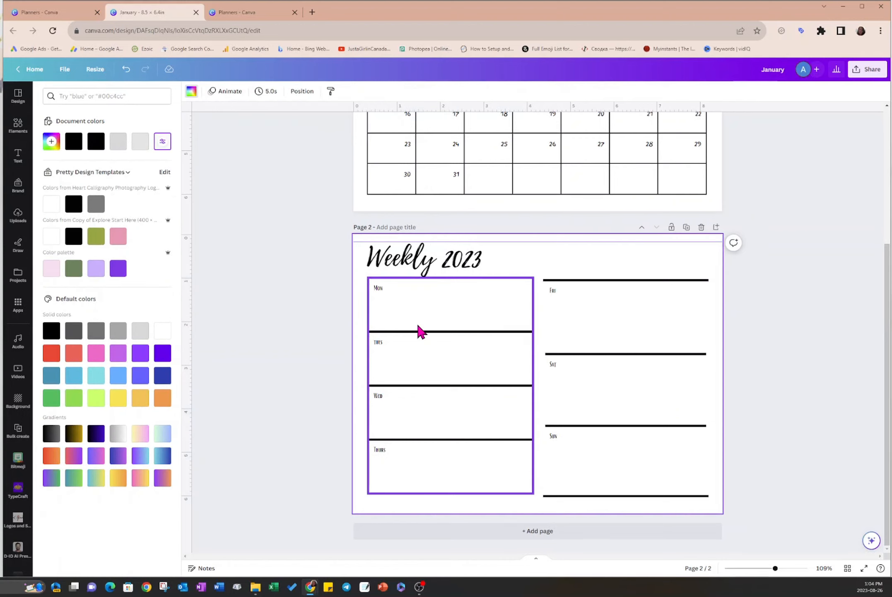
- Color all borders of the four Mon–Thurs rows purple, including the dividing lines between the days
click(424, 316)
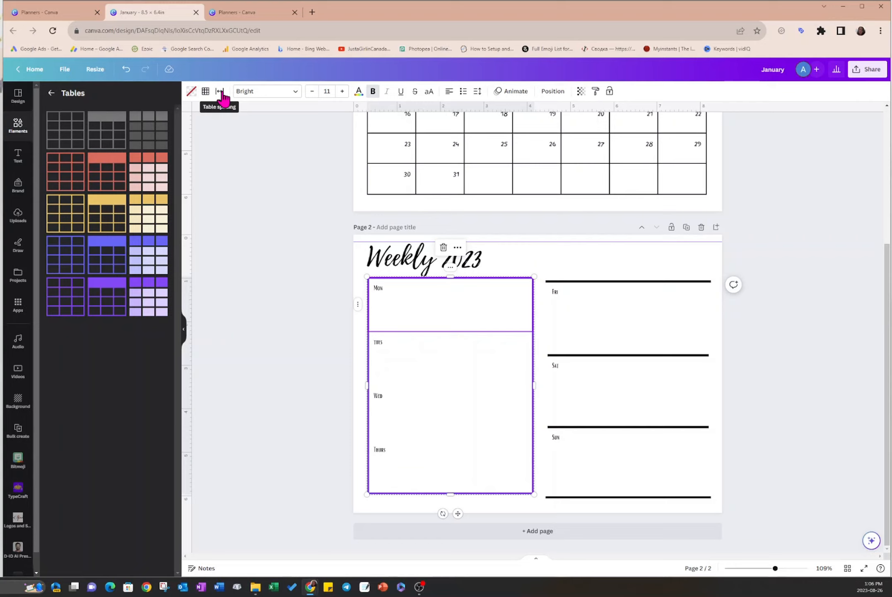
click(522, 256)
click(470, 304)
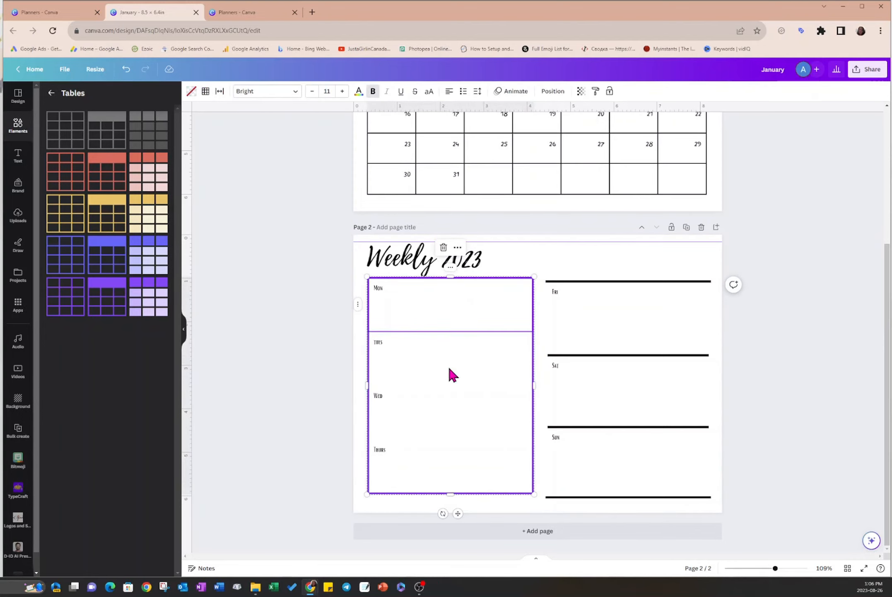
shift+click(448, 365)
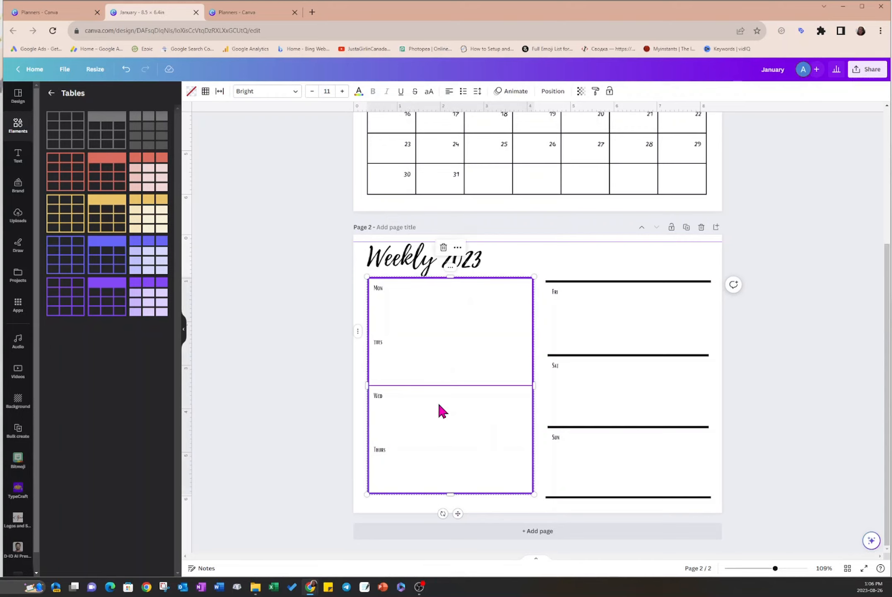
shift+click(443, 446)
click(205, 91)
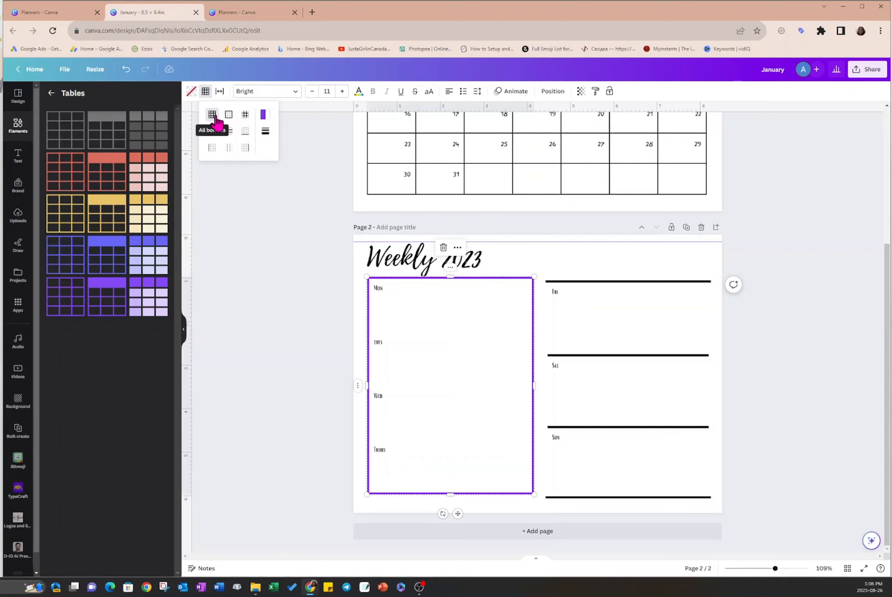
click(263, 115)
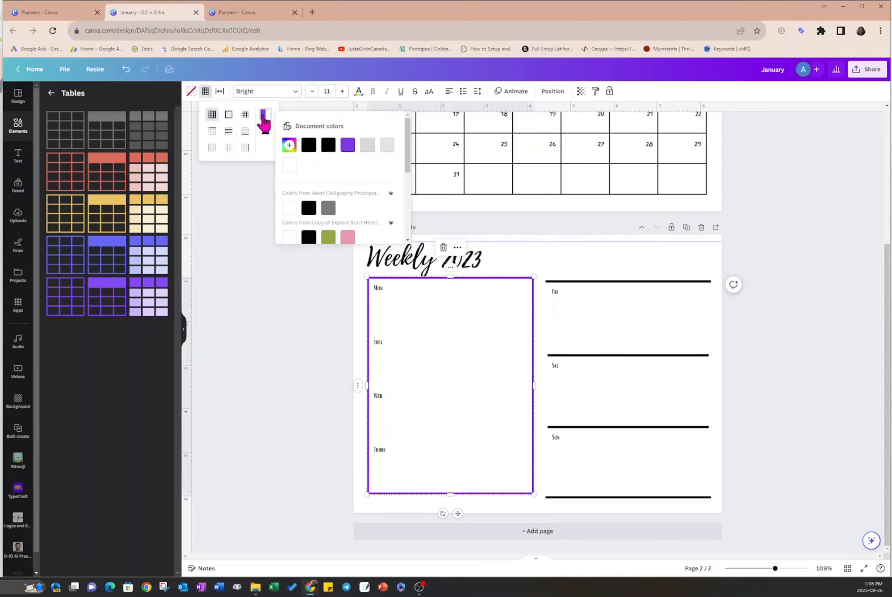
click(347, 152)
click(544, 259)
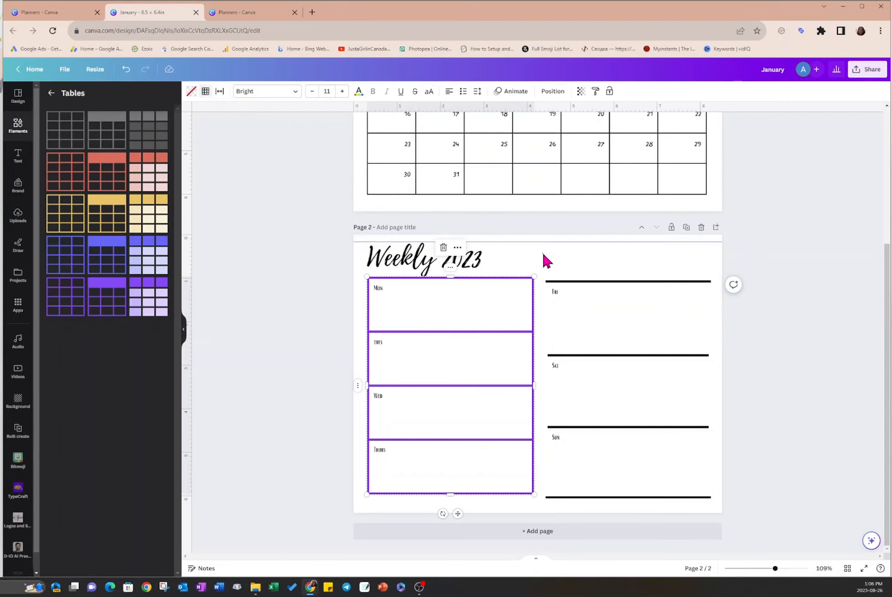
- Set the table spacing of the Mon–Thurs table to 8 to separate the day boxes
click(474, 293)
click(472, 350)
click(220, 92)
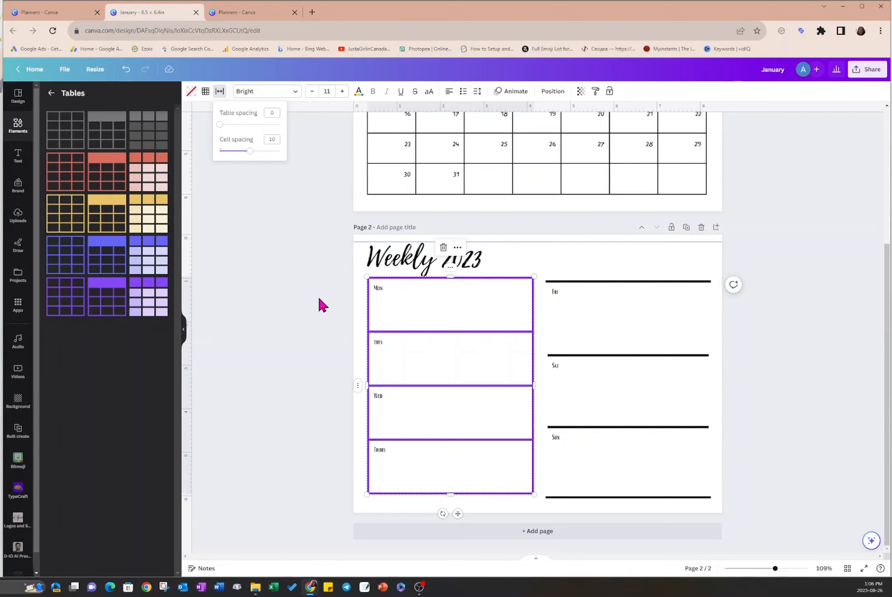
drag(220, 124, 243, 125)
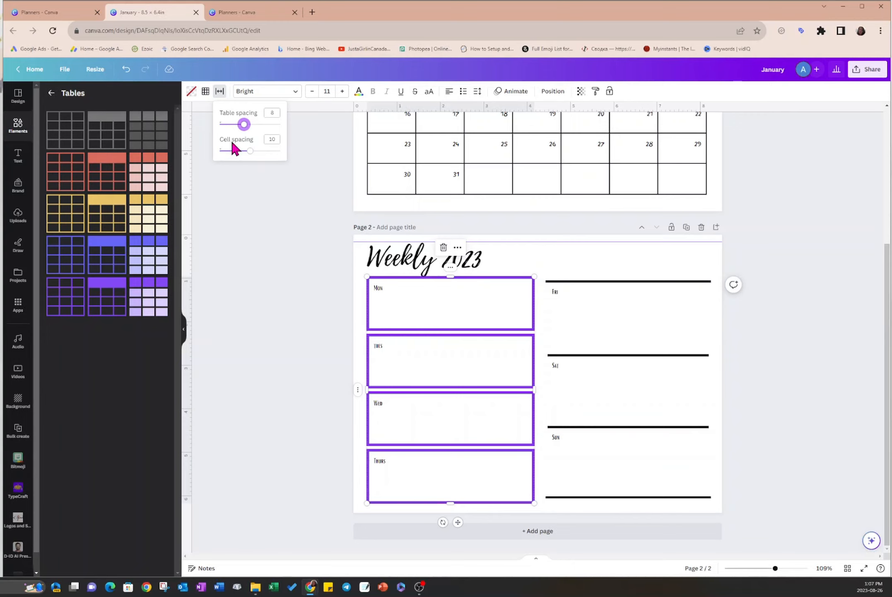
- Reduce the cell spacing of the Mon–Thurs table so the day labels sit close to their cell corners
drag(248, 154, 220, 160)
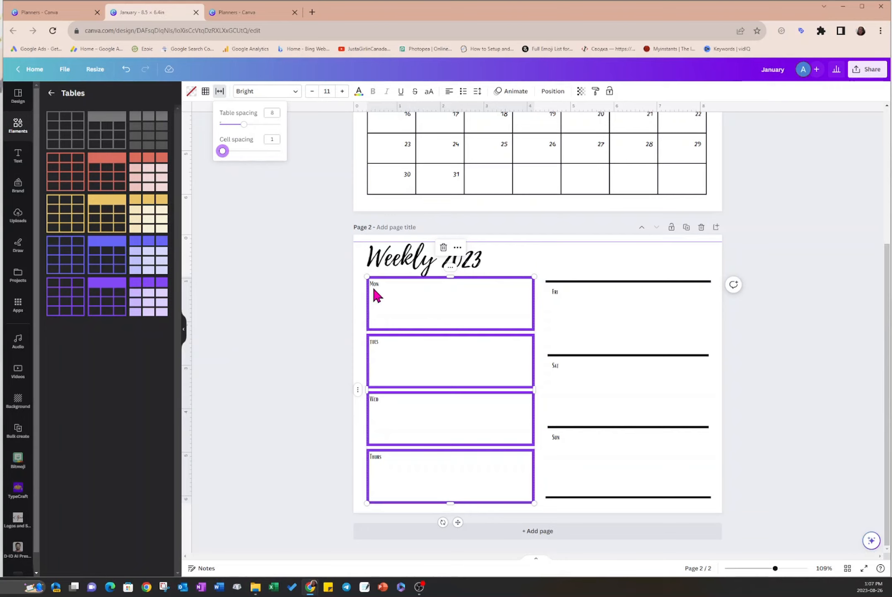
drag(222, 151, 228, 151)
click(256, 193)
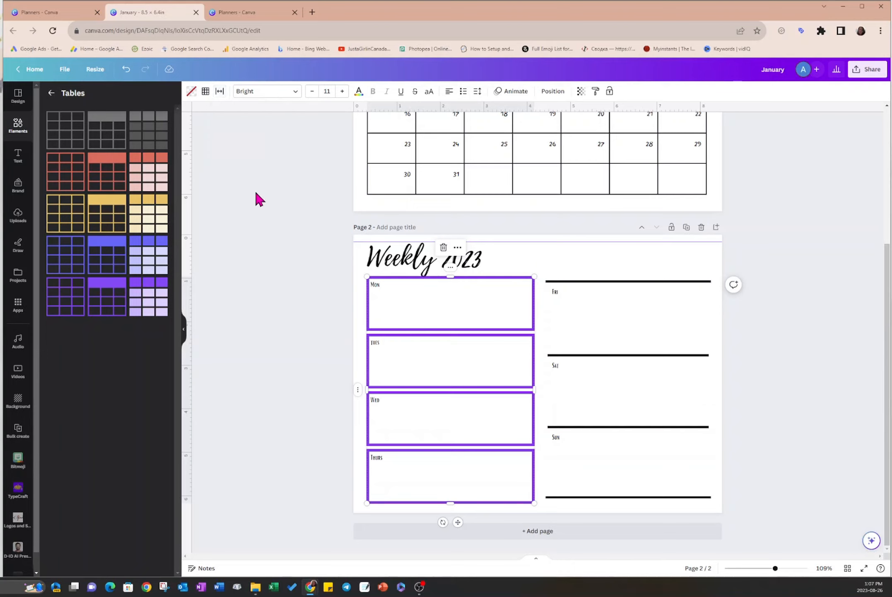